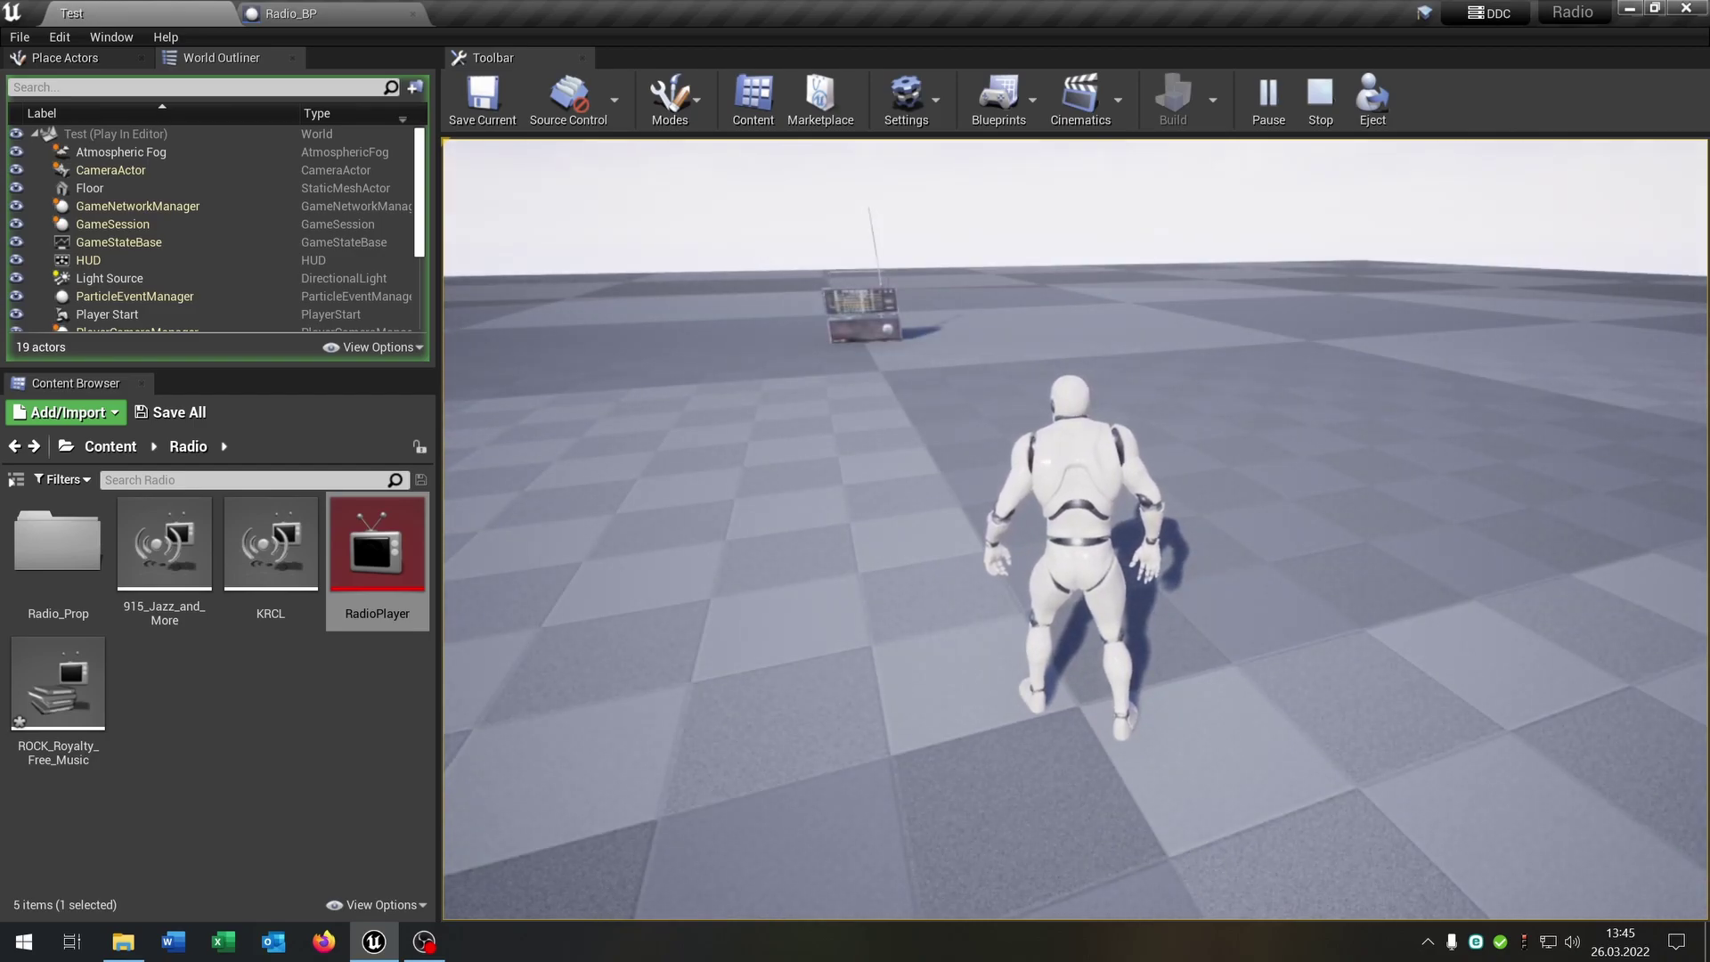
# Run the character past the radio with WASD, turn back toward it, then stop playing
pyautogui.press('w')
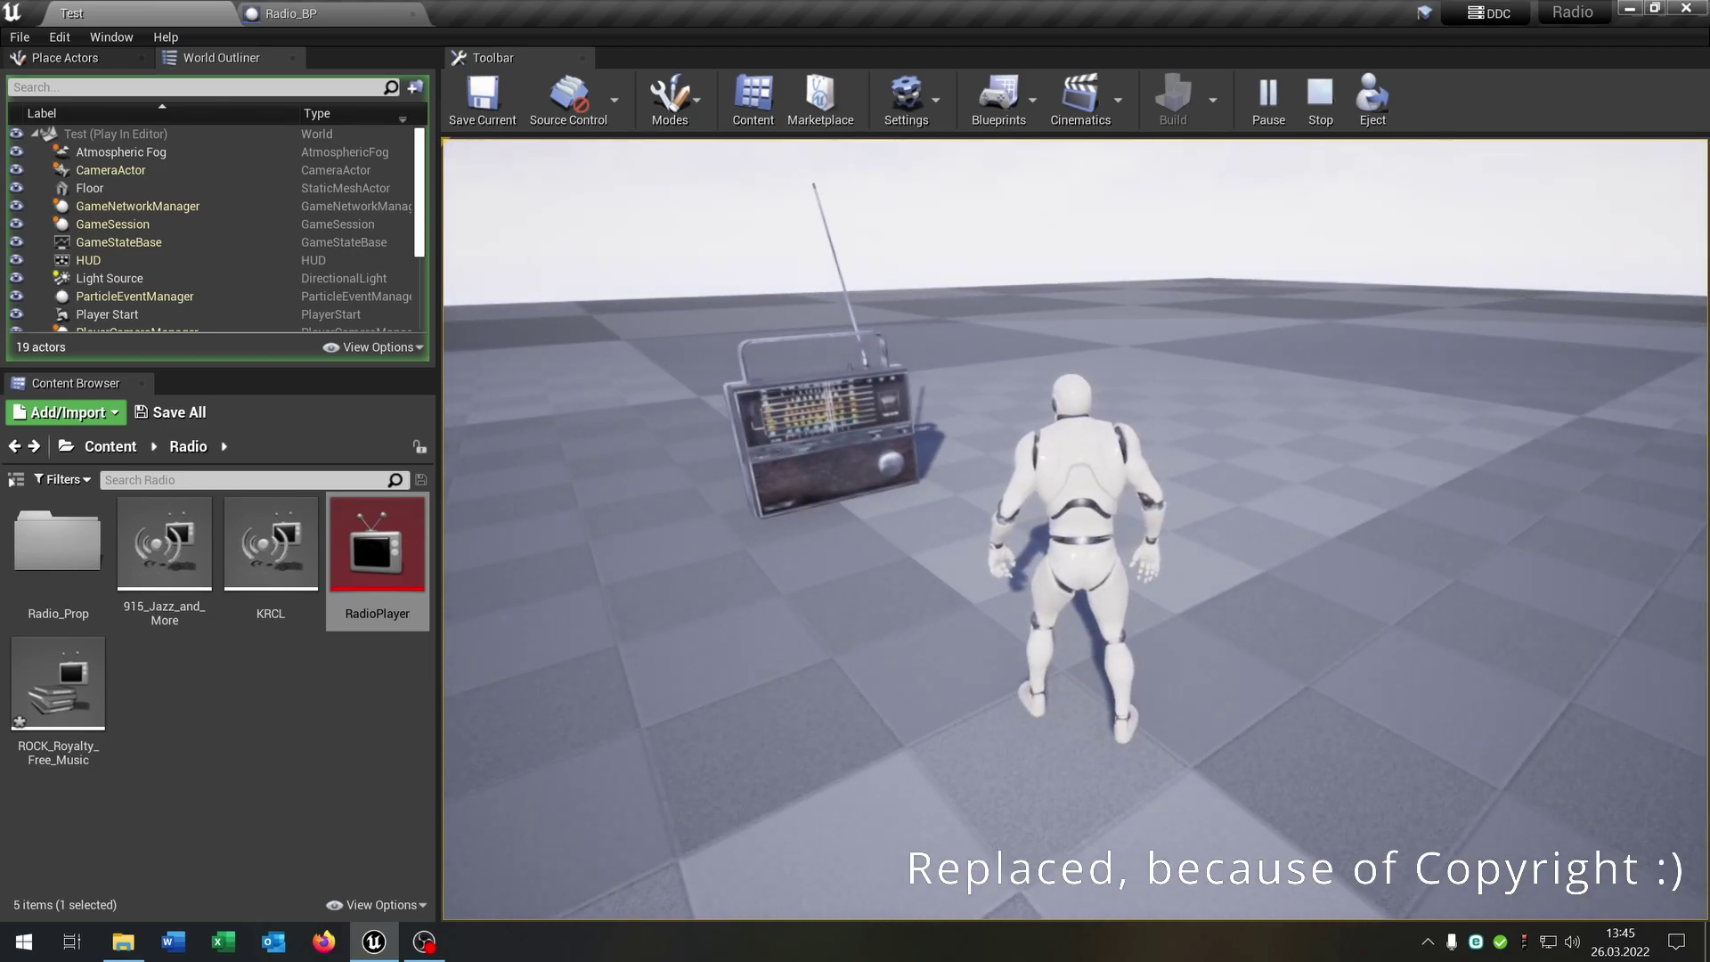
pyautogui.press('w')
pyautogui.press('a')
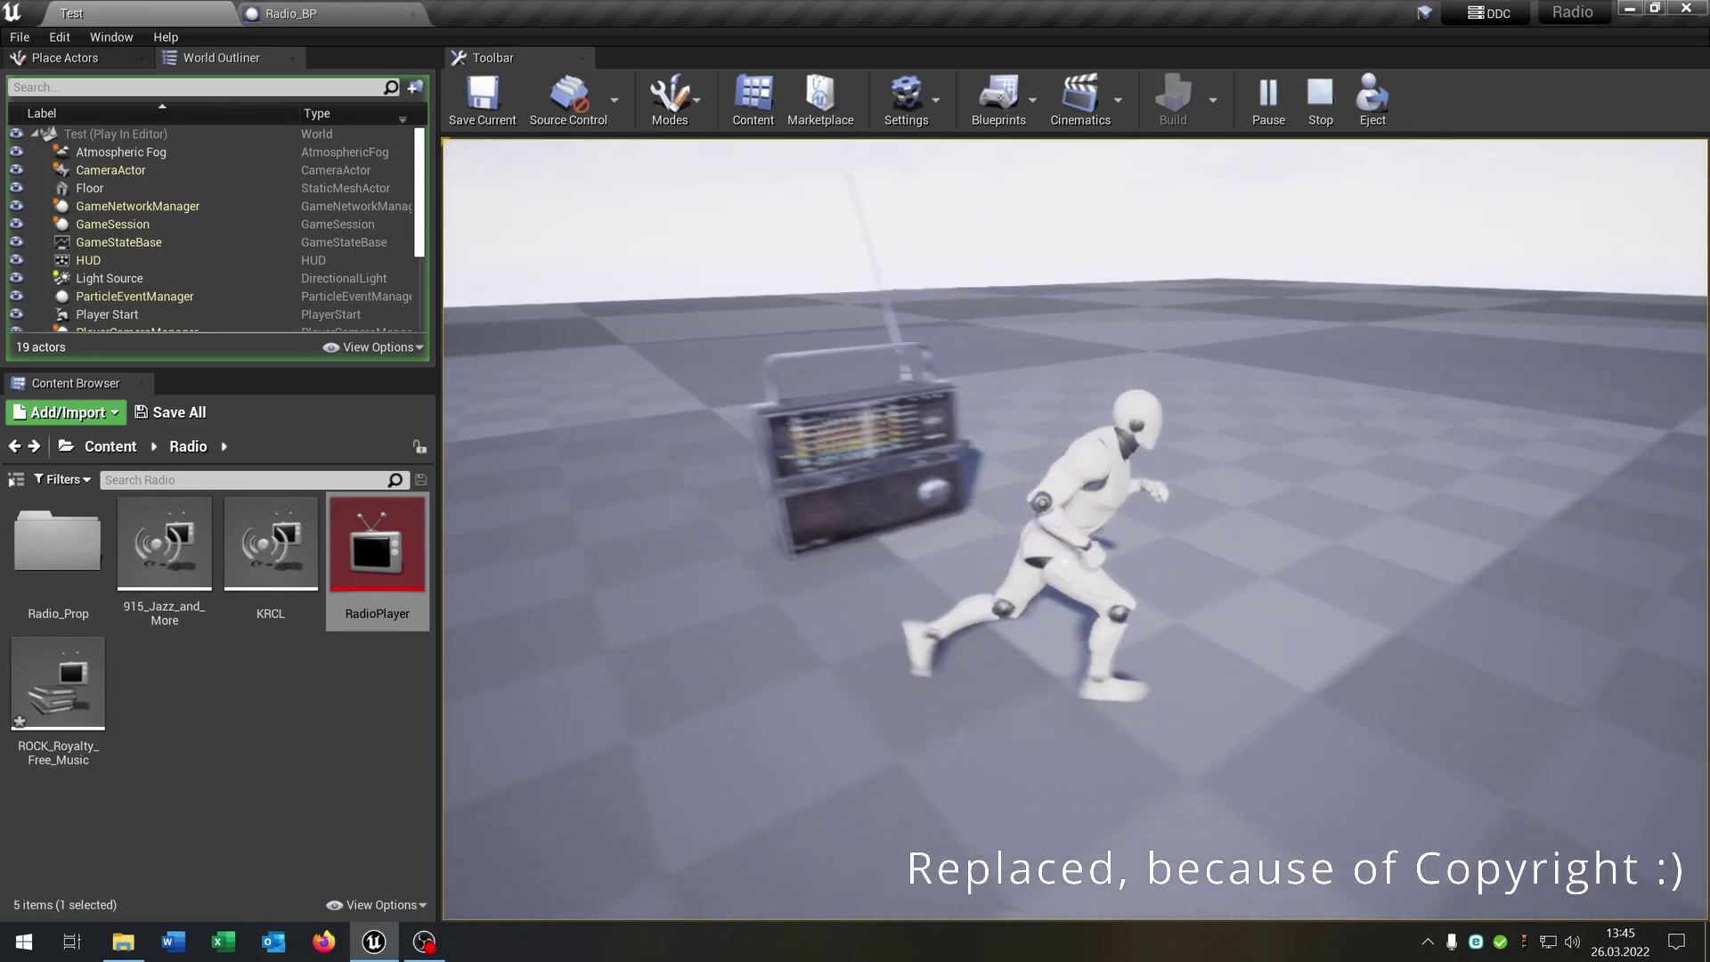
pyautogui.press('s')
pyautogui.press('a')
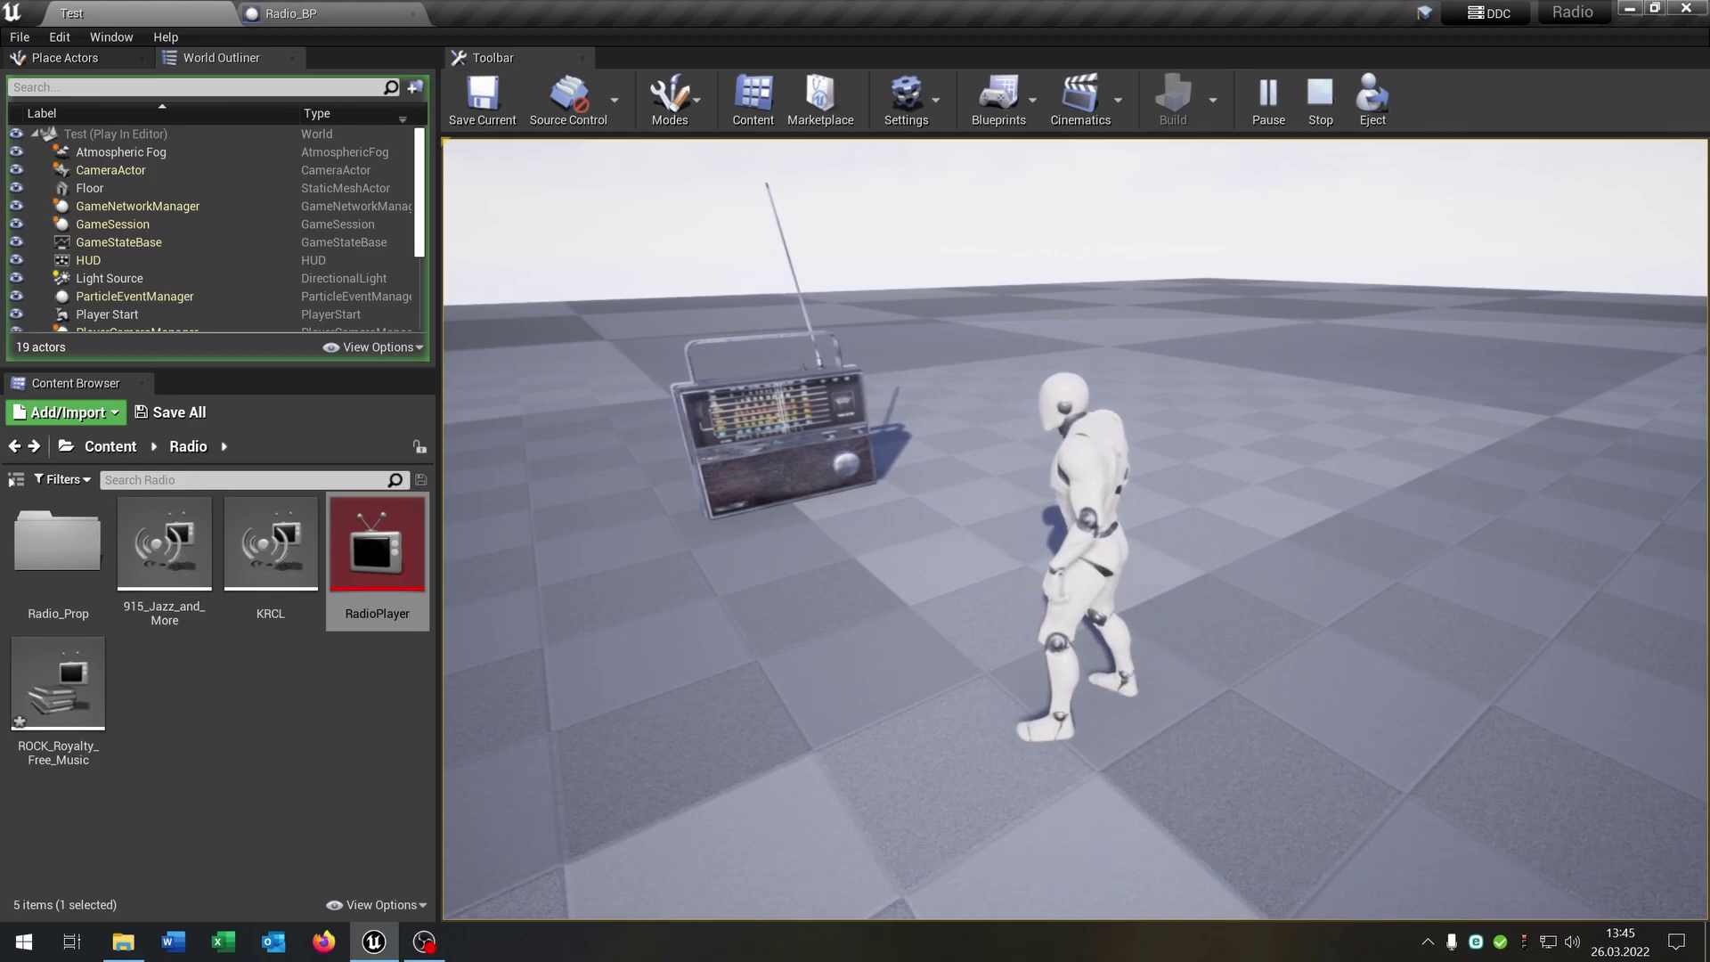
pyautogui.press('Escape')
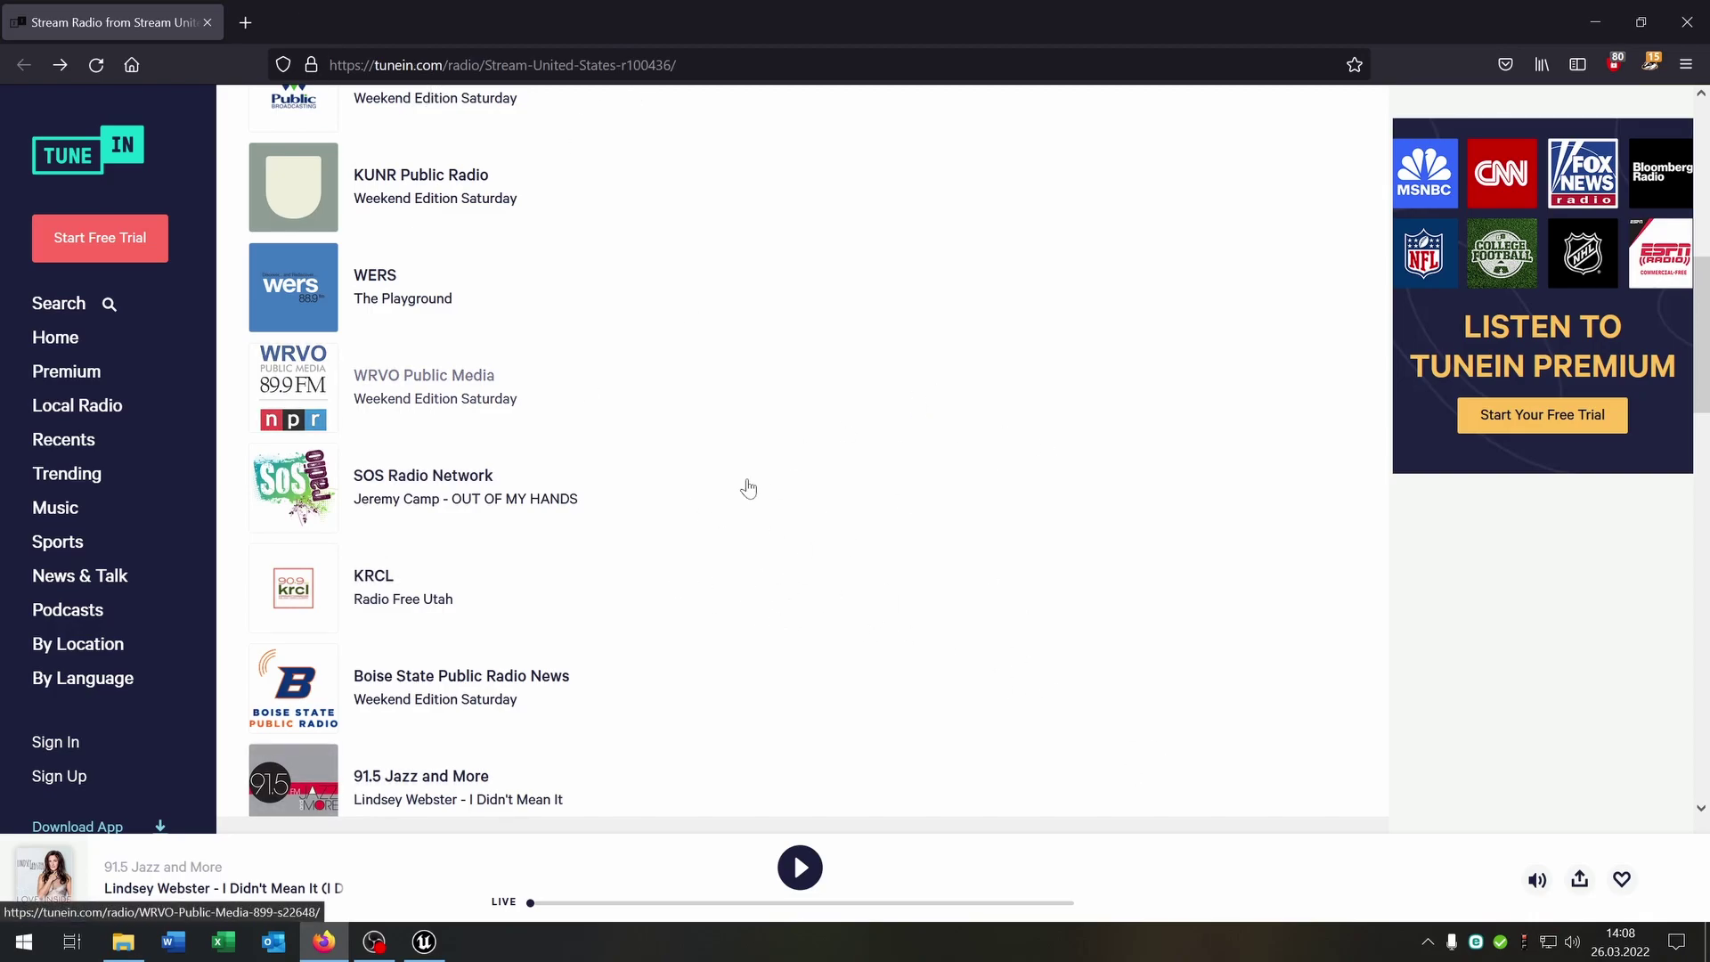
pyautogui.scroll(-1, 669, 694)
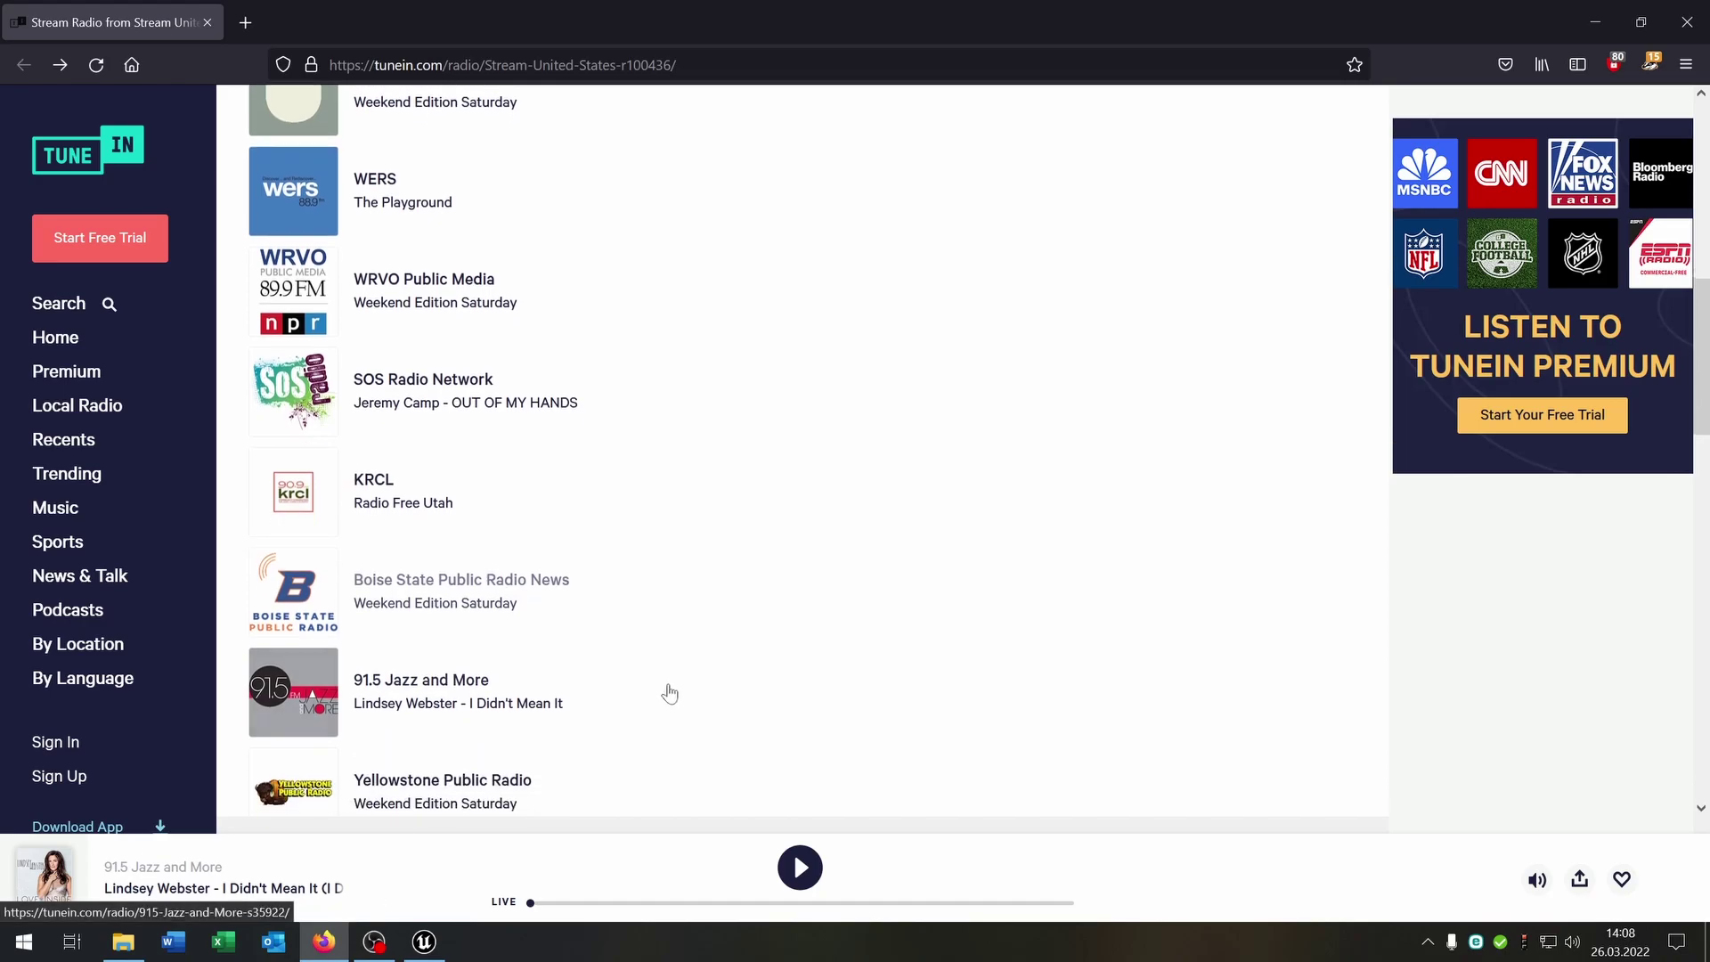
# Open the 91.5 Jazz and More page and copy its audio stream link via the inspector
pyautogui.click(382, 691)
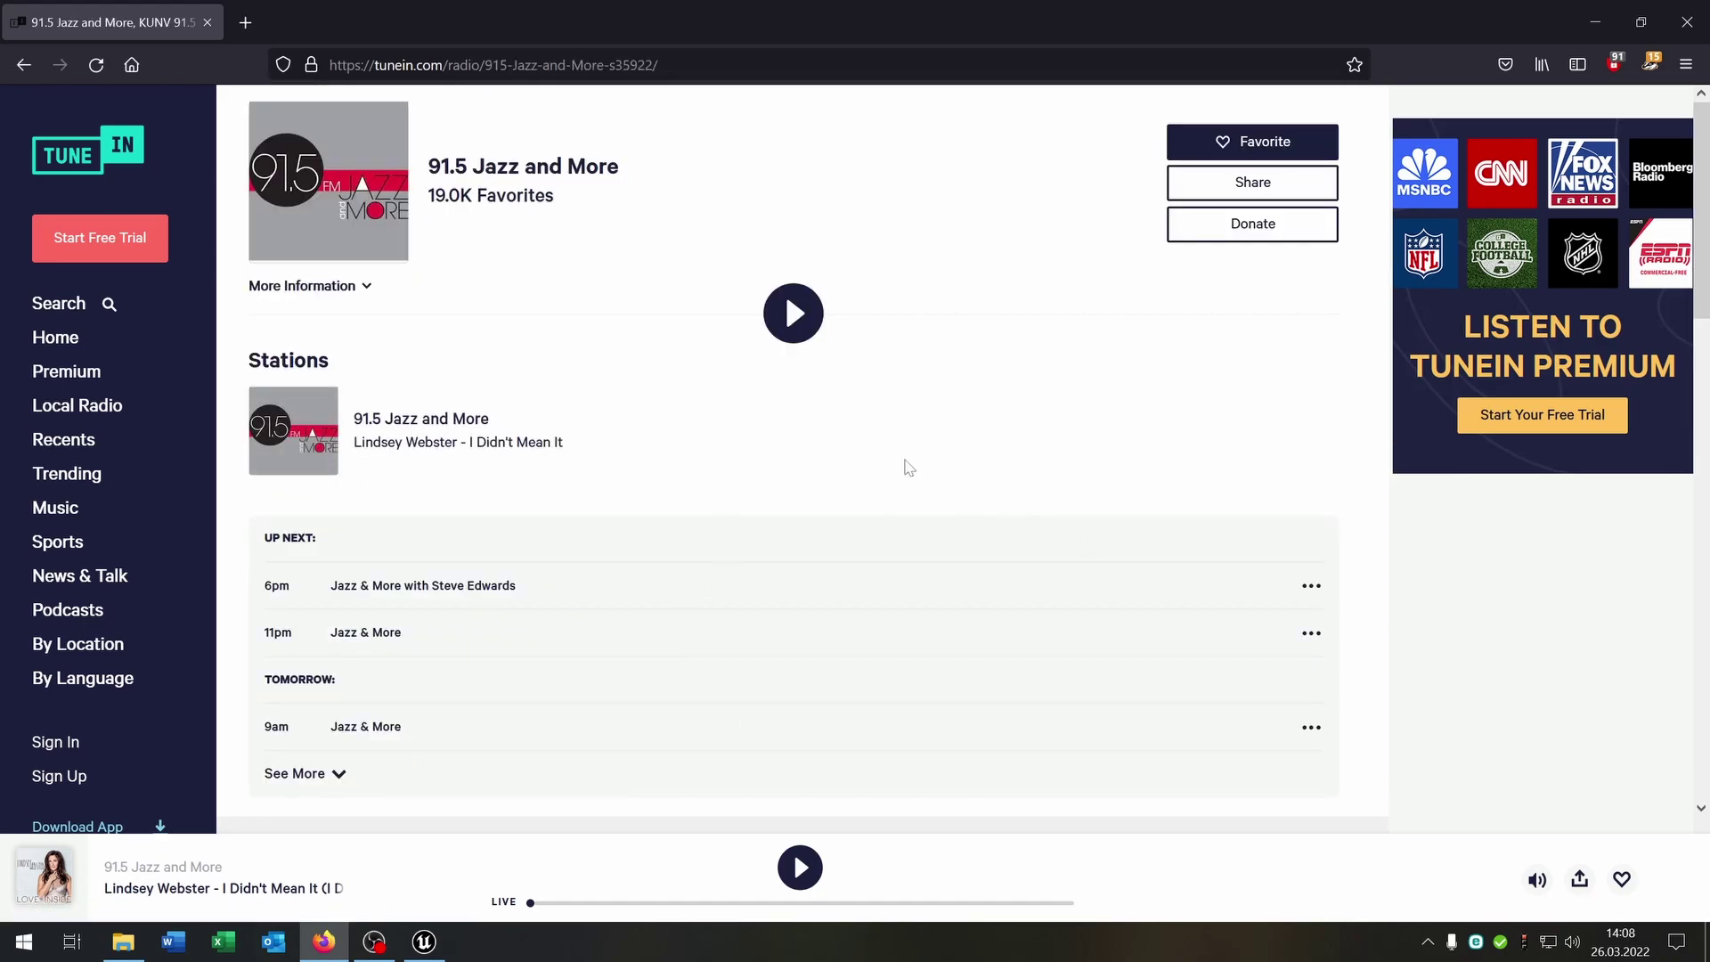
pyautogui.press('F12')
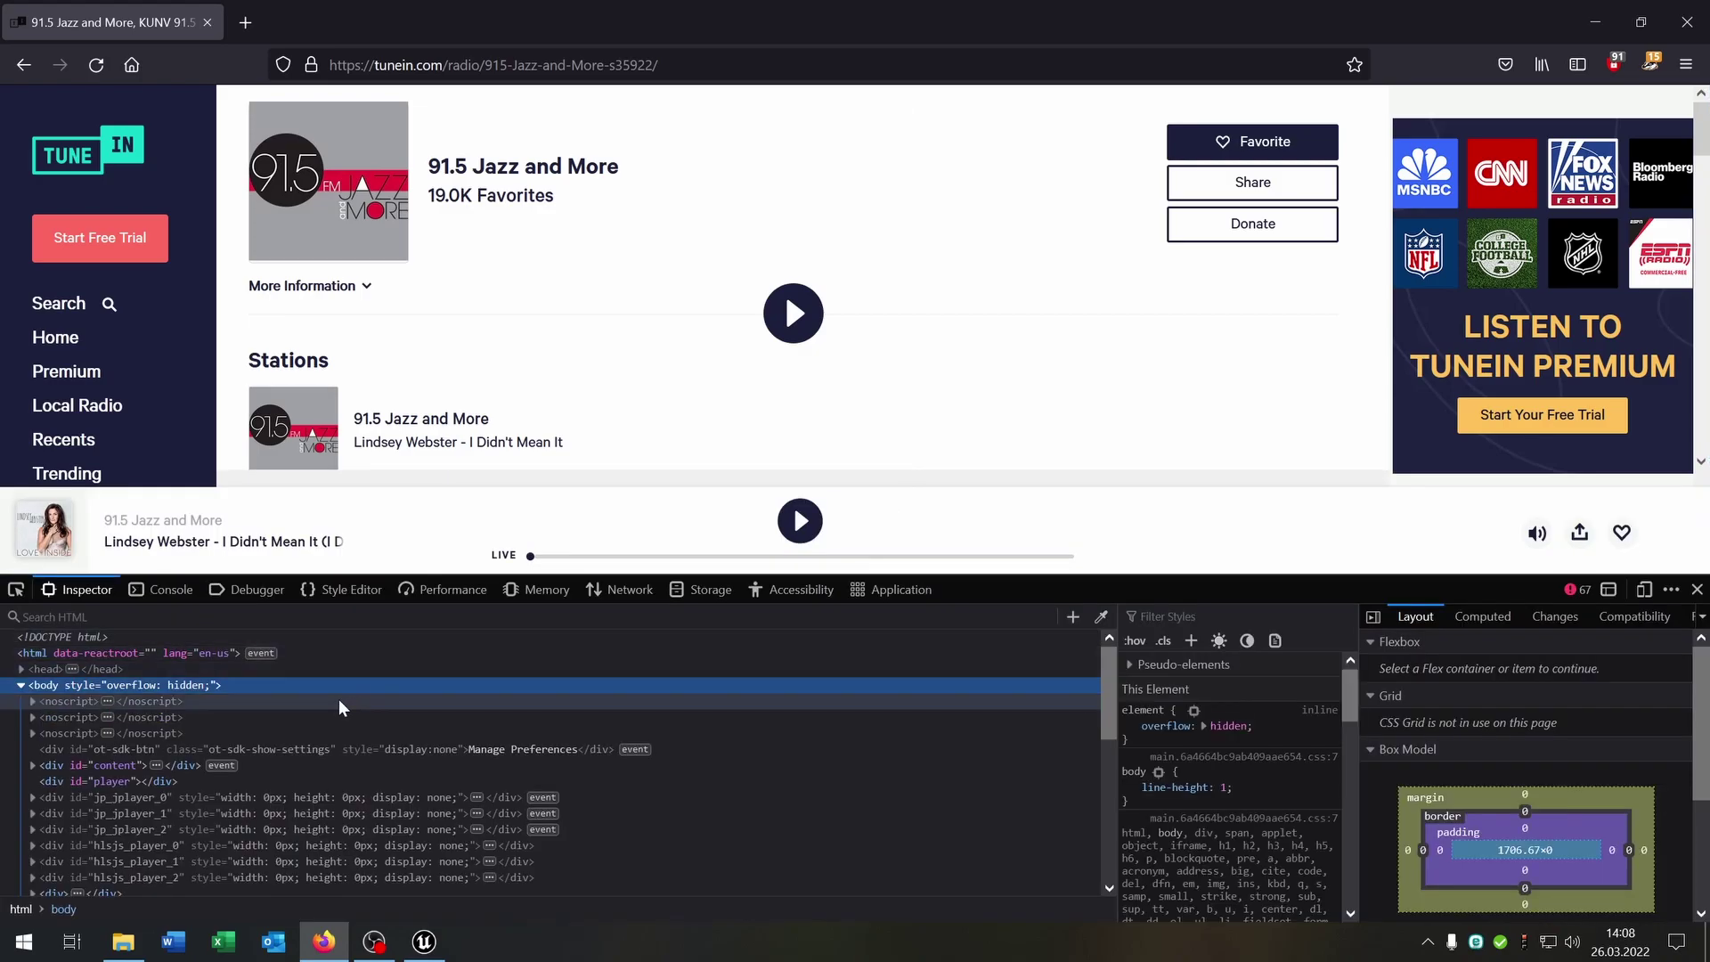
pyautogui.write('a')
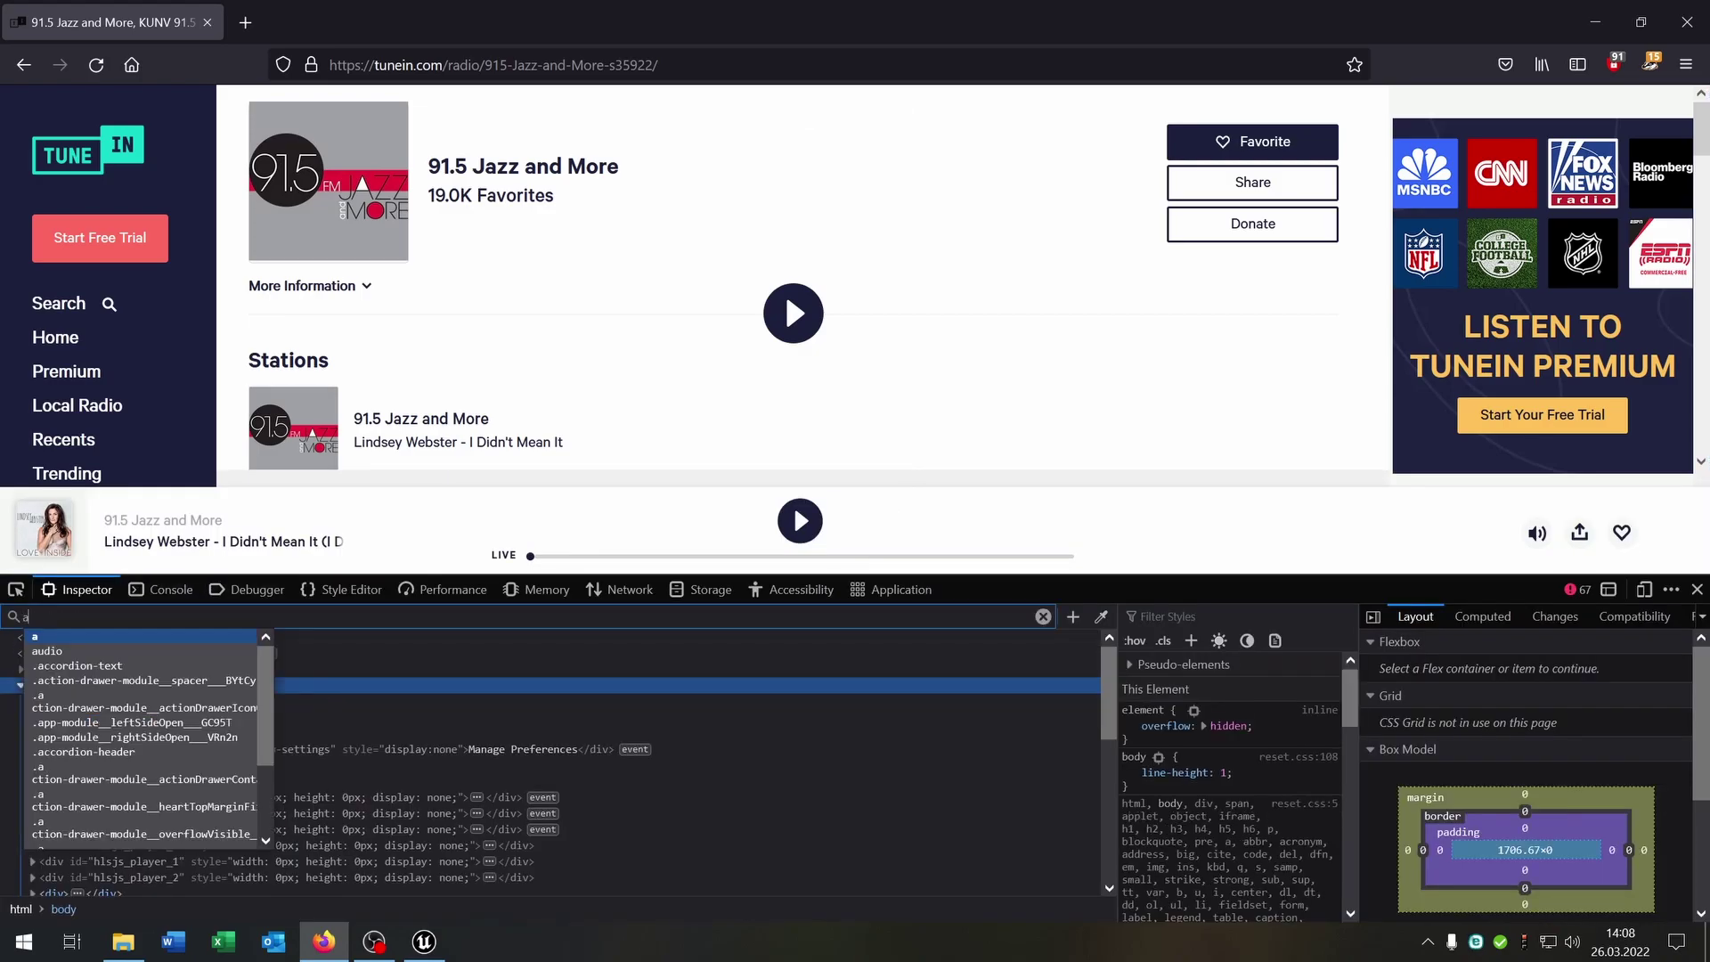
pyautogui.write('udio')
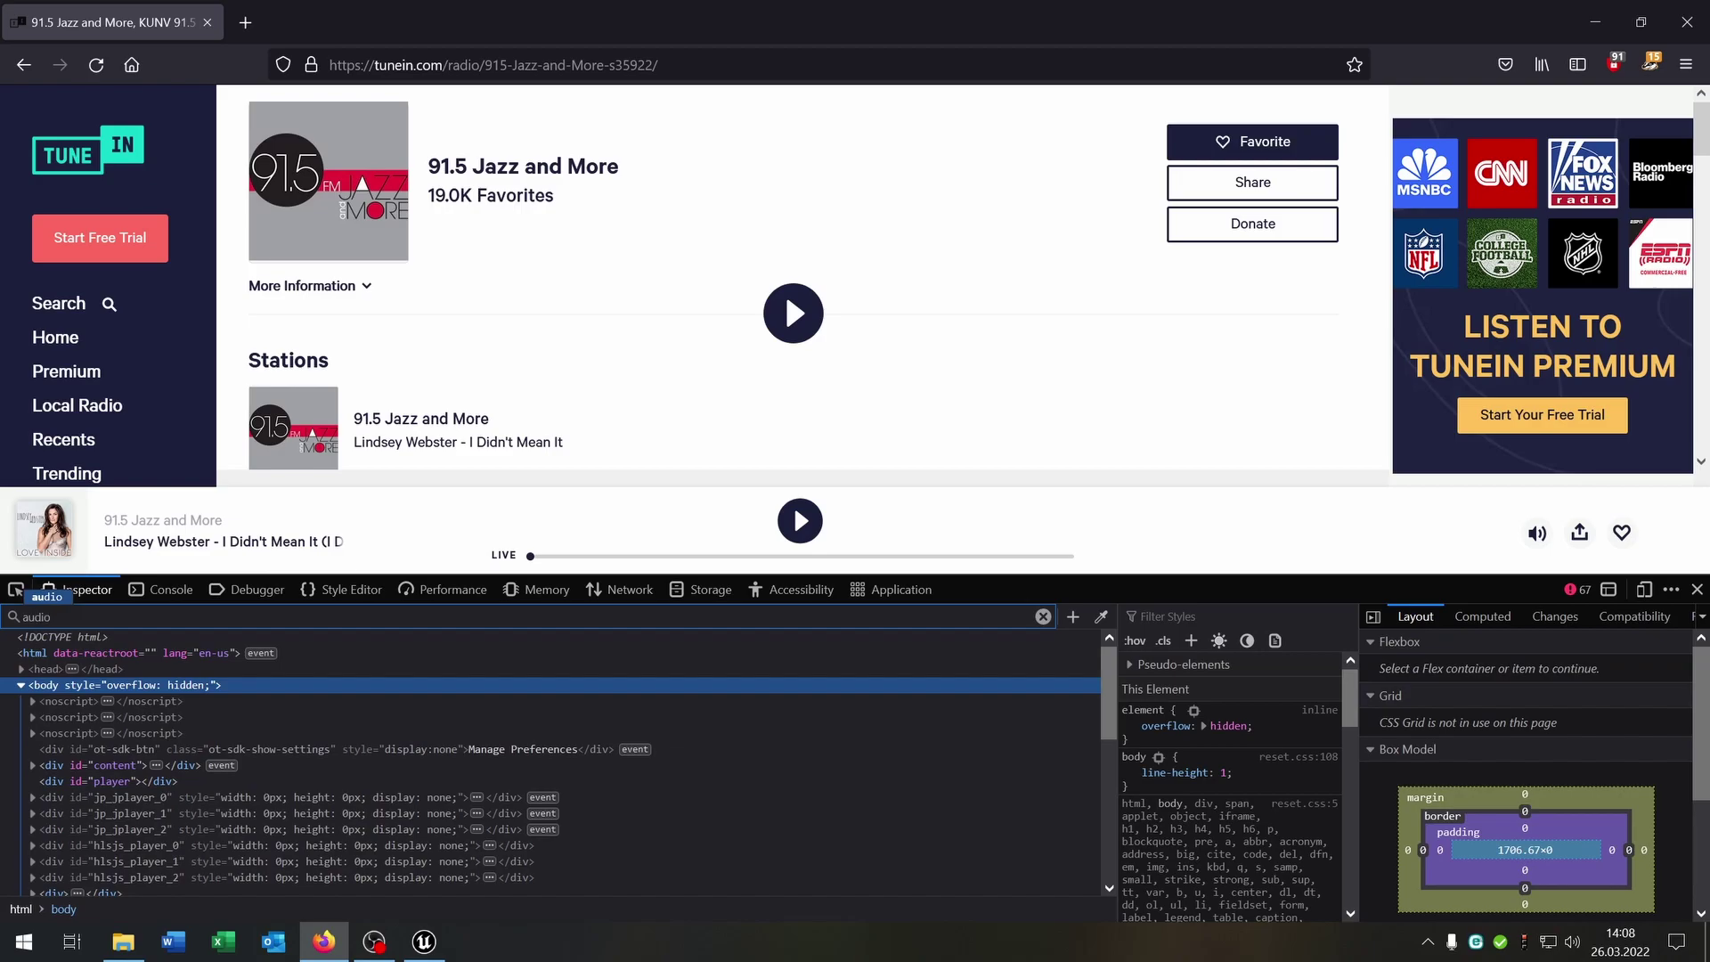
pyautogui.press('Return')
pyautogui.press('Return')
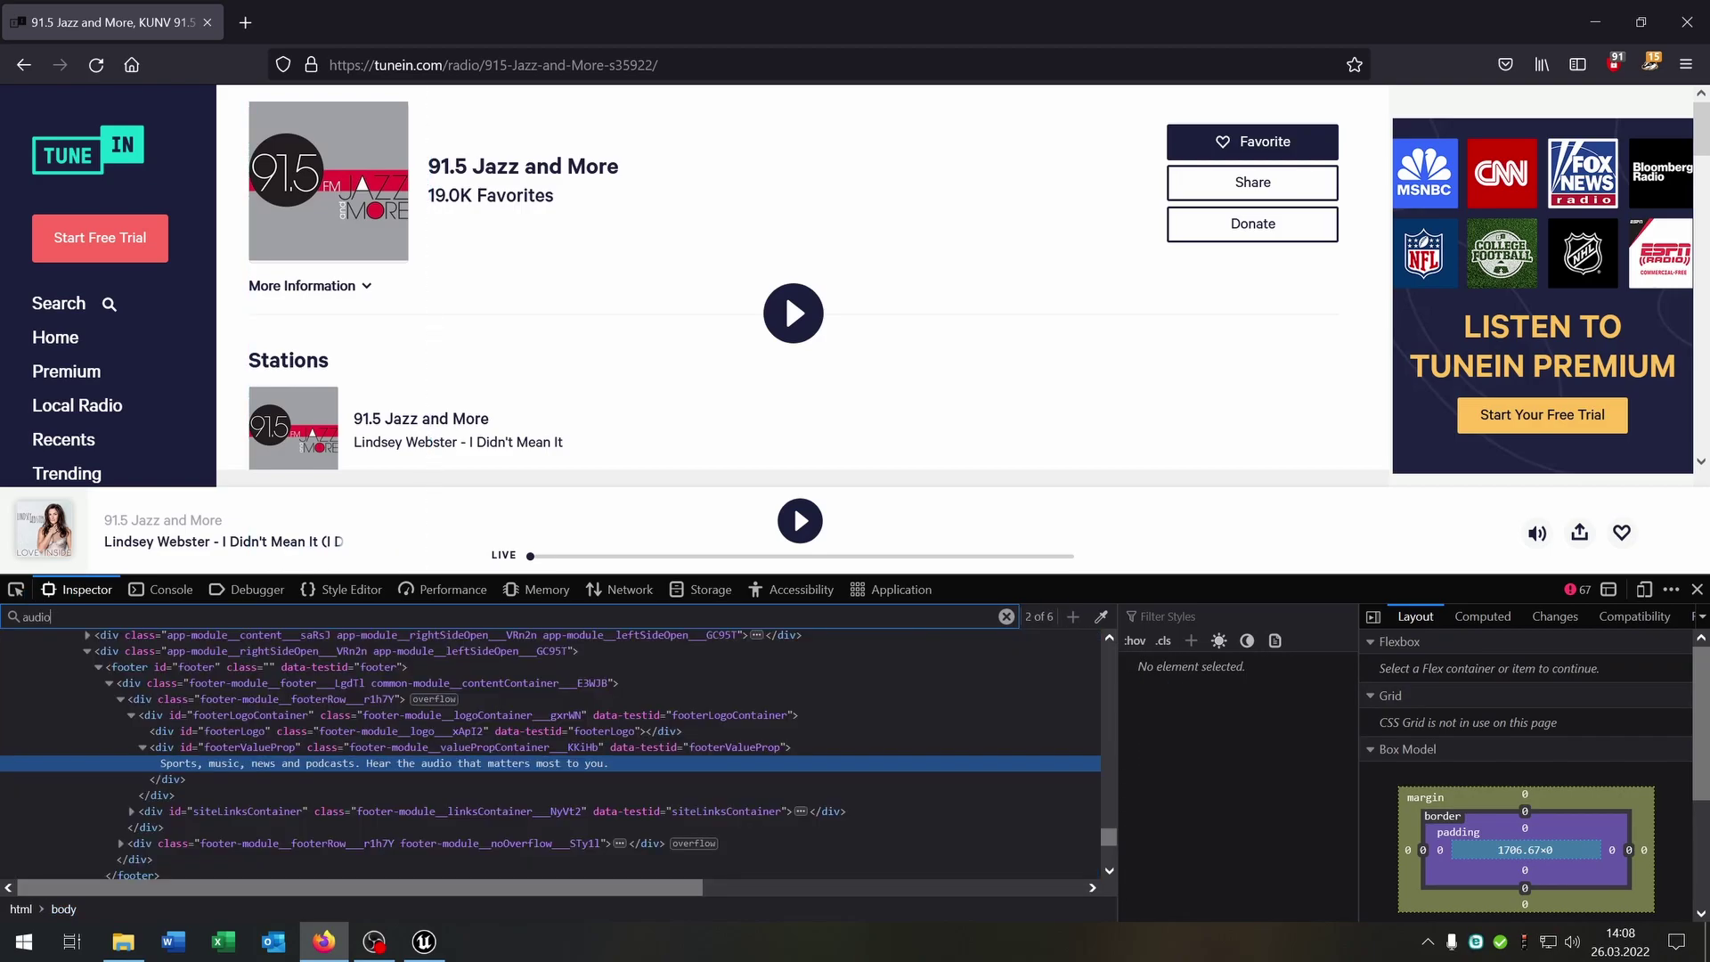
pyautogui.press('Return')
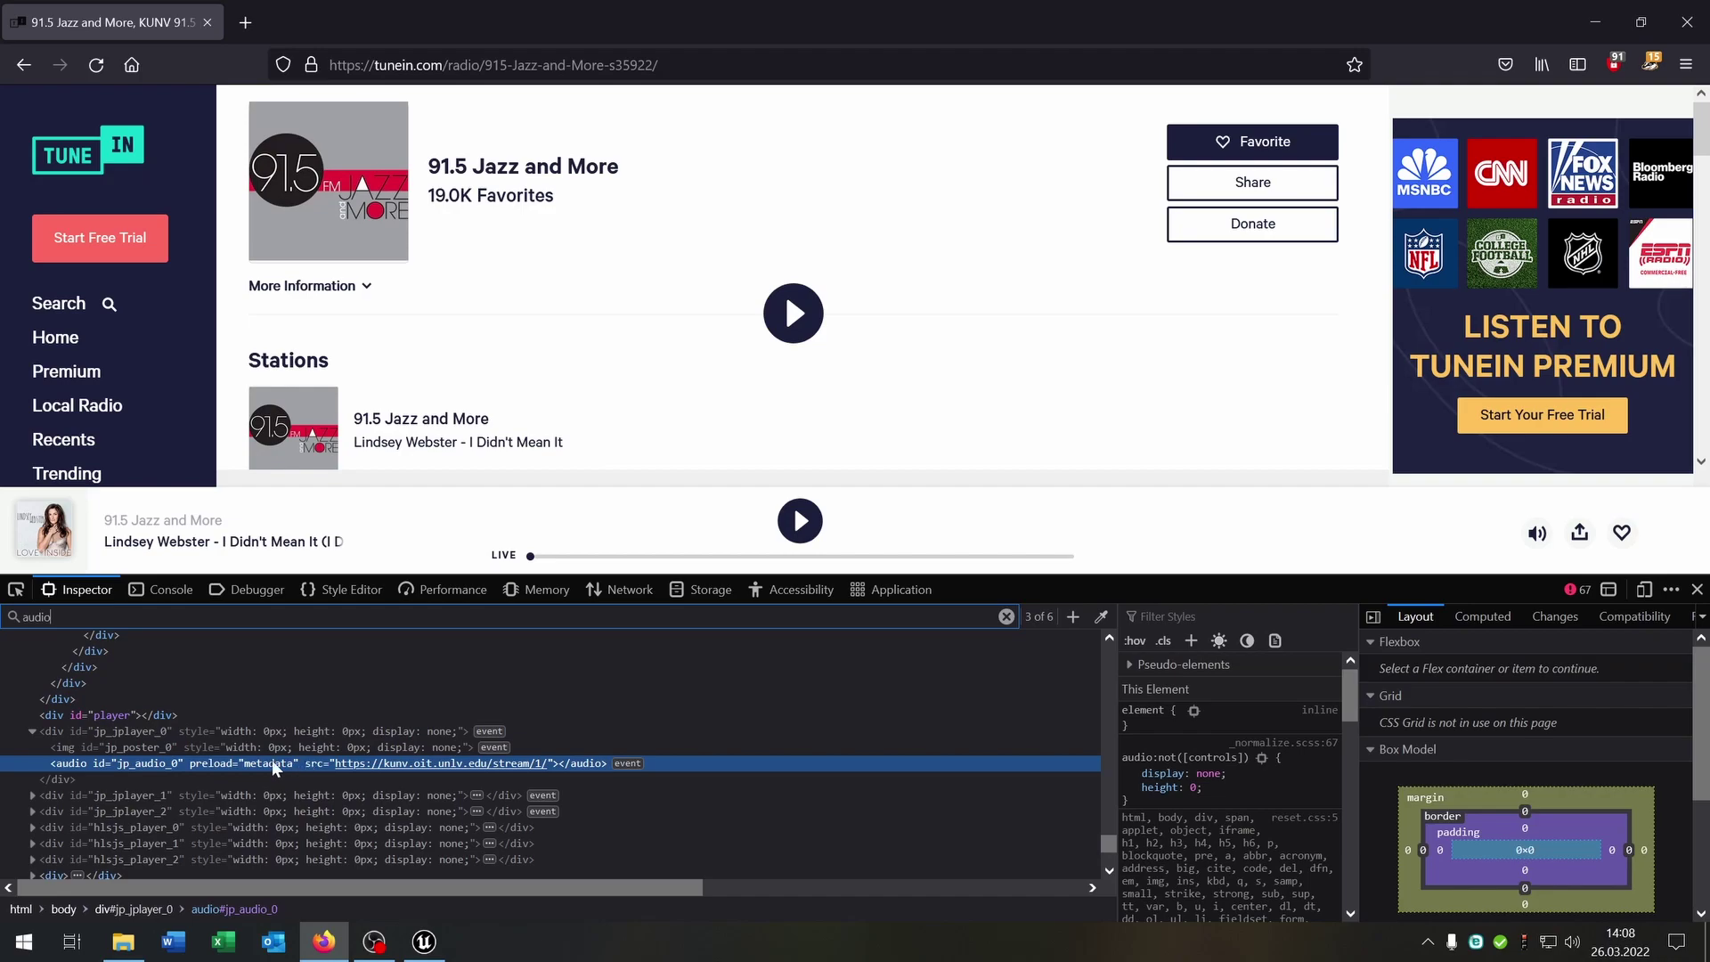
pyautogui.rightClick(425, 764)
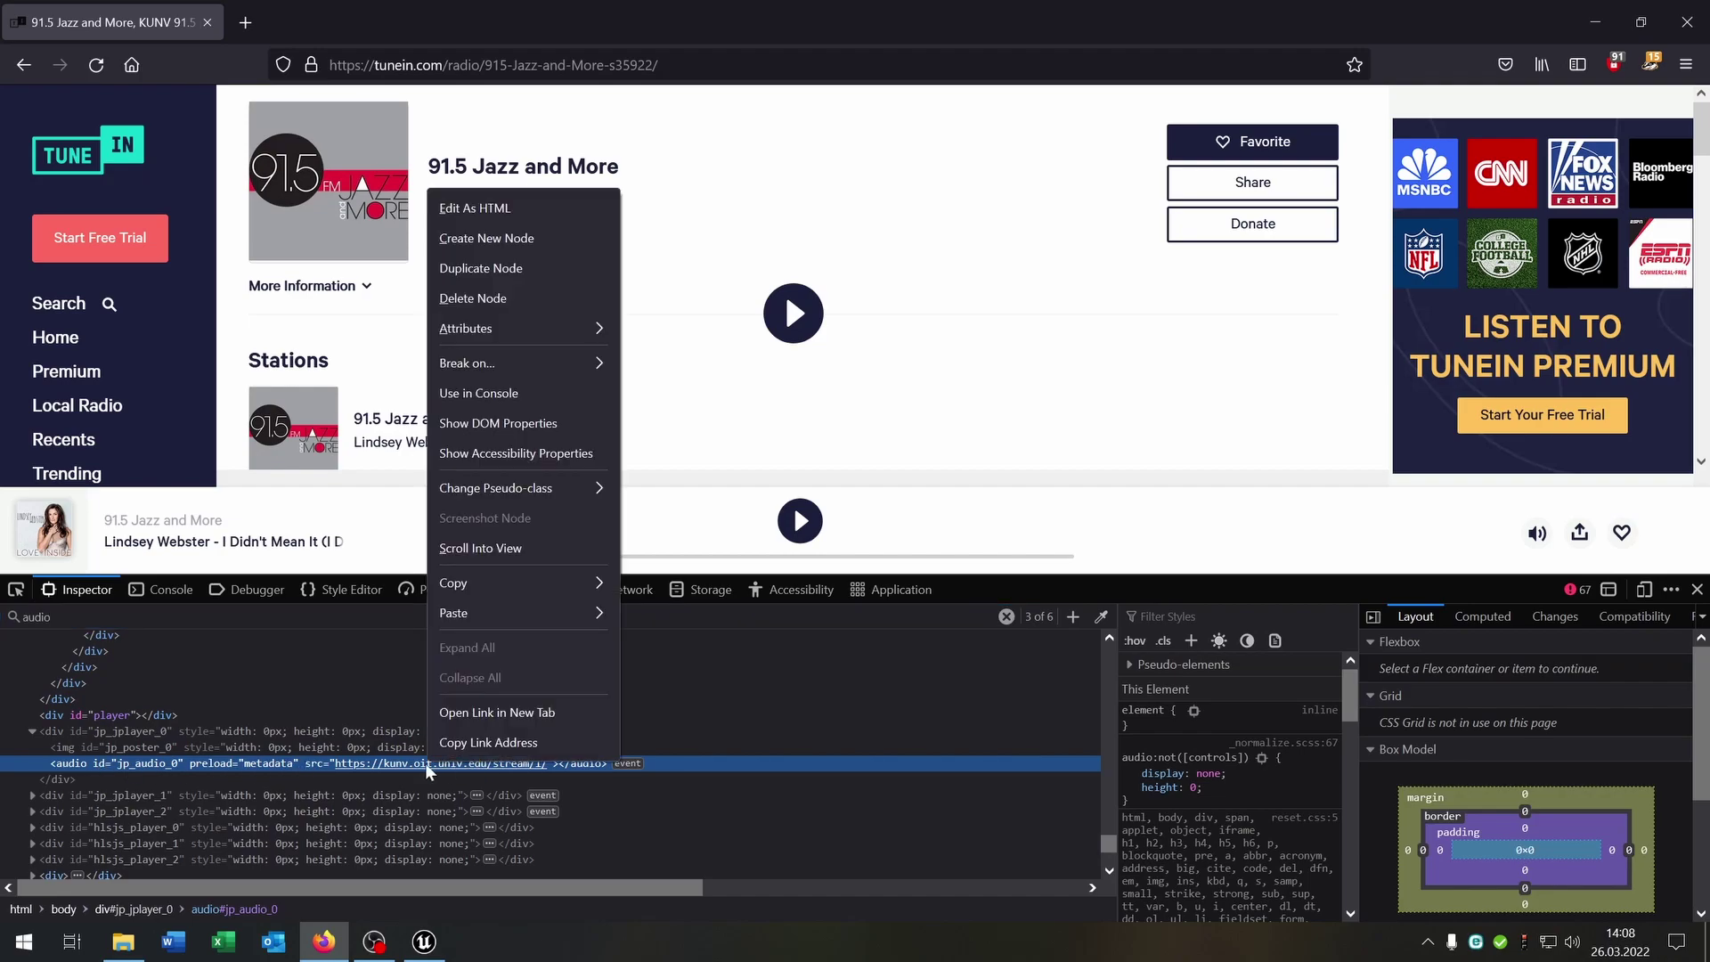
pyautogui.click(502, 750)
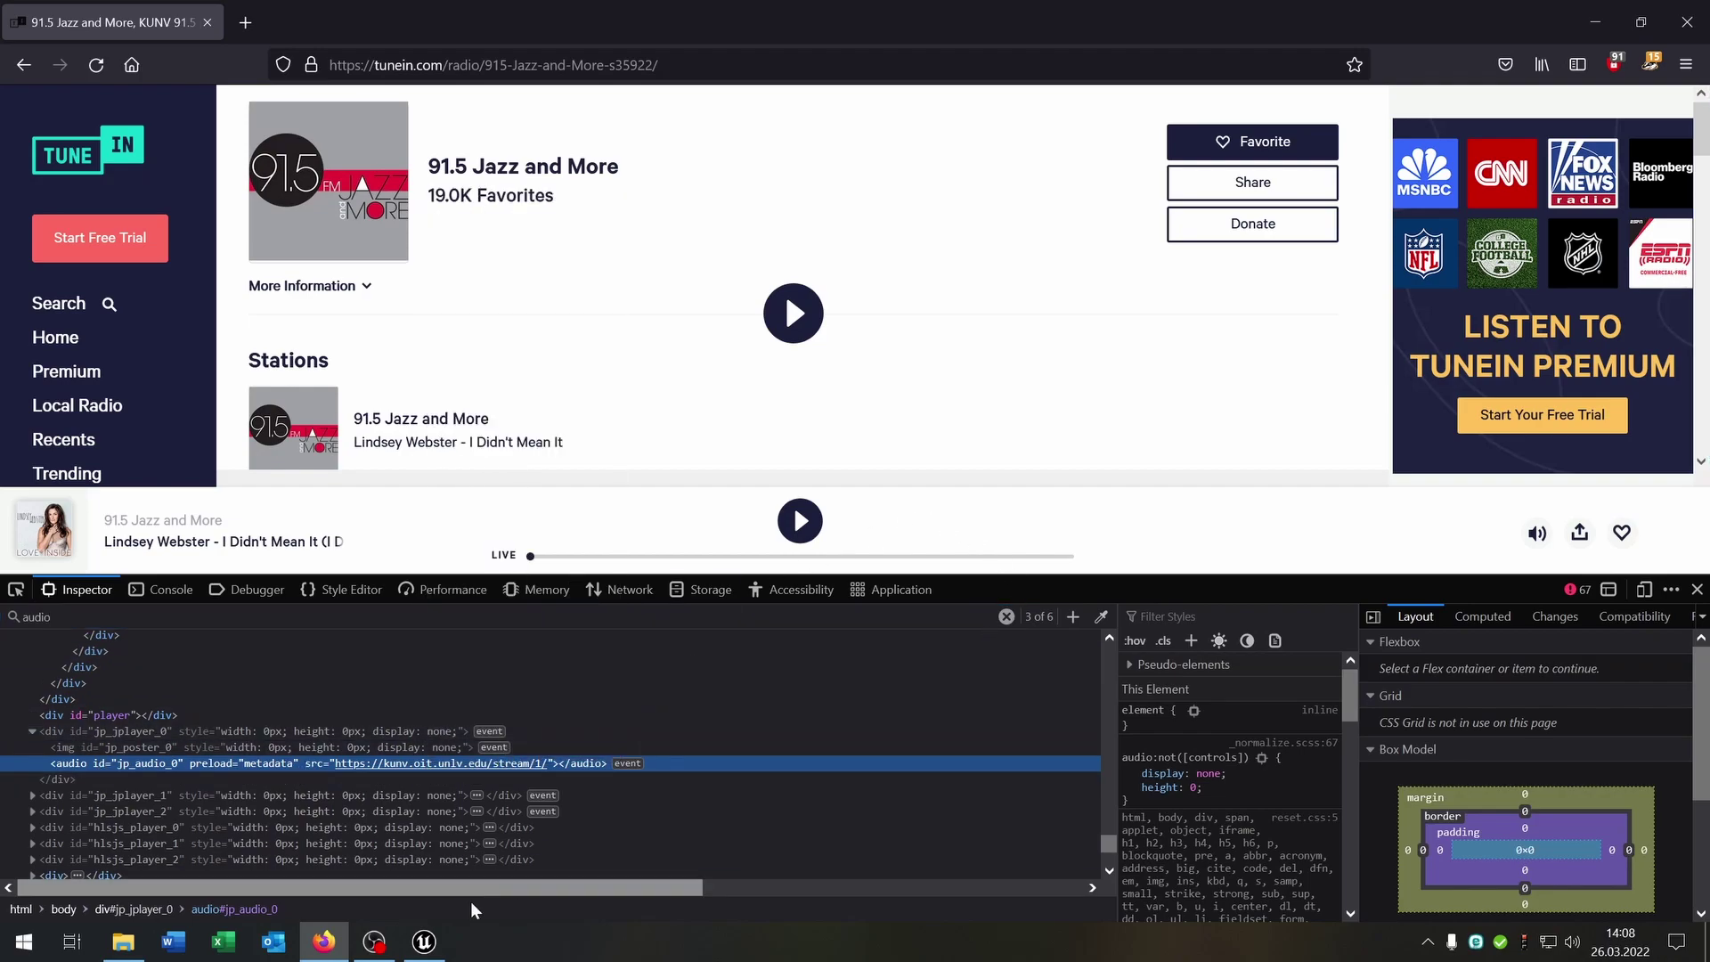
# Create a new Stream Media Source named Jazz in the Radio folder
pyautogui.click(424, 942)
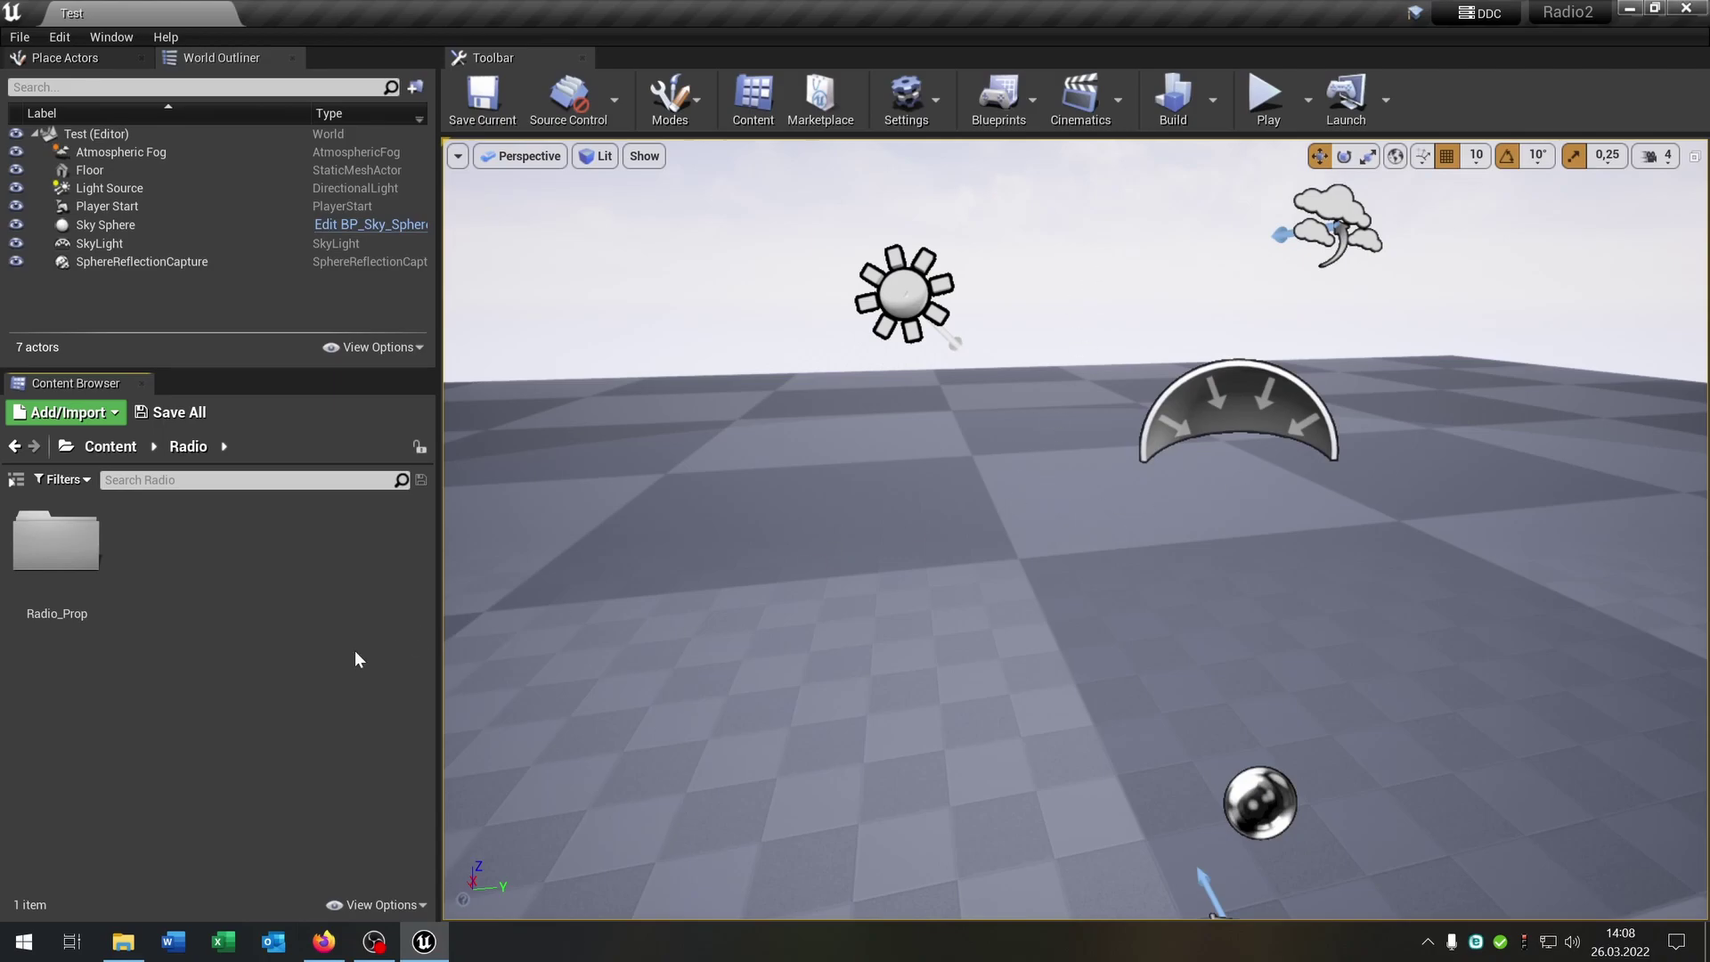
pyautogui.rightClick(139, 591)
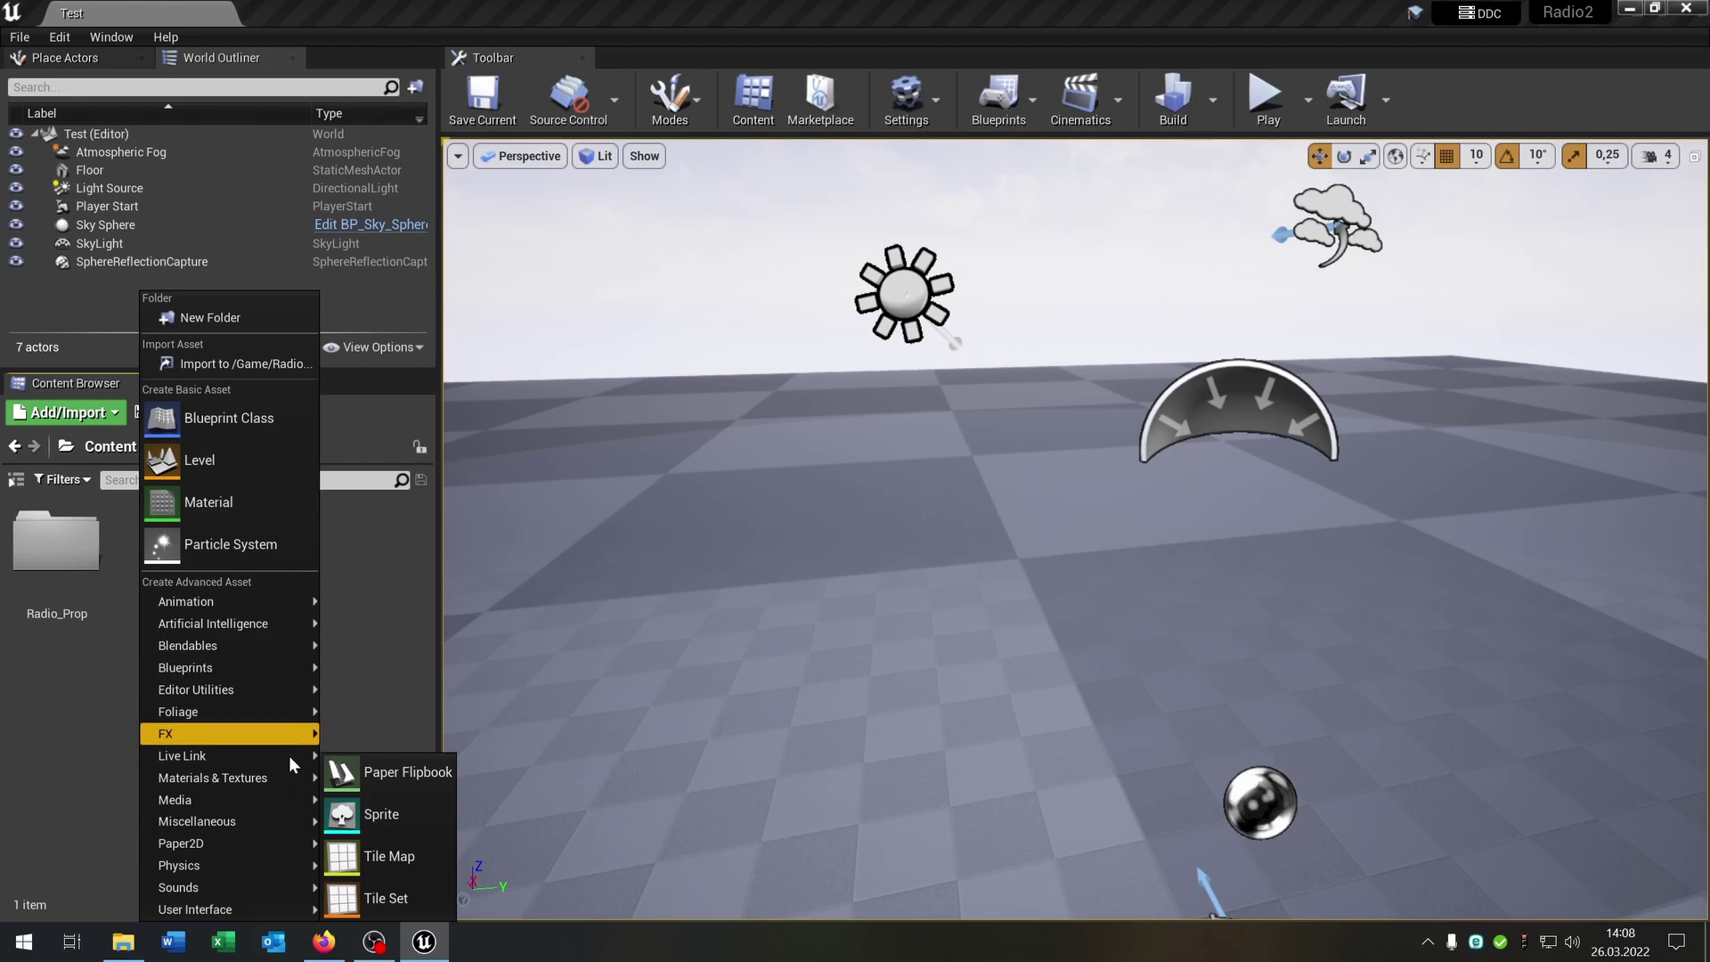
pyautogui.moveTo(174, 799)
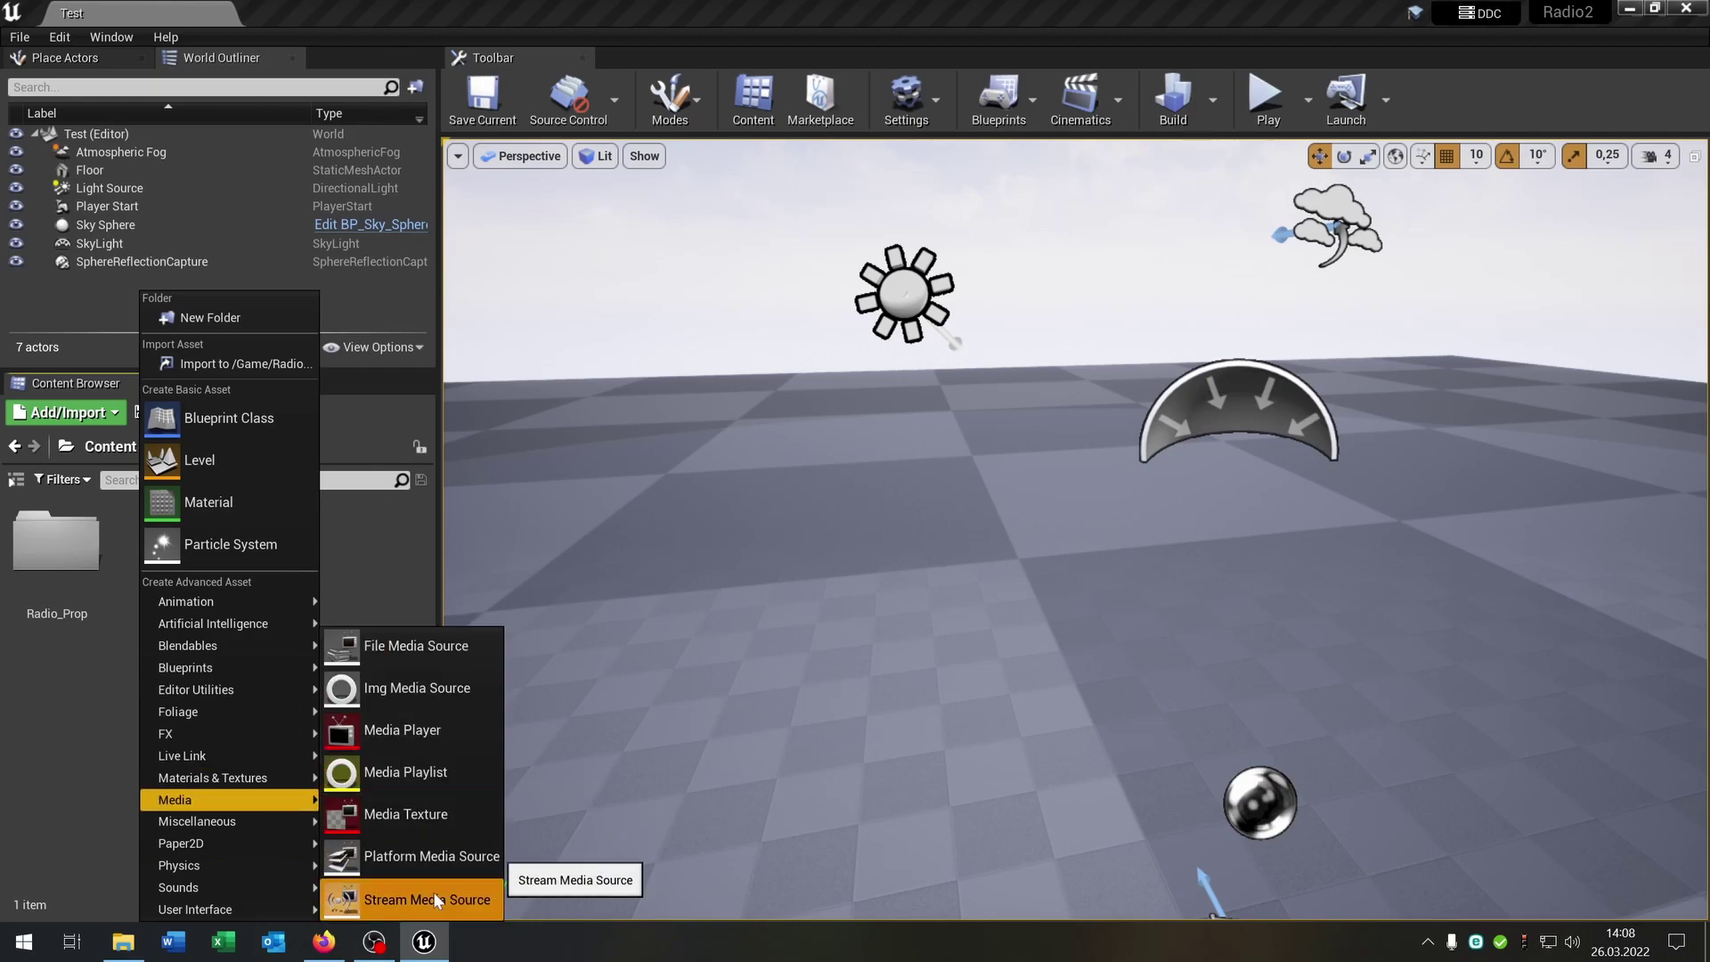
pyautogui.click(432, 894)
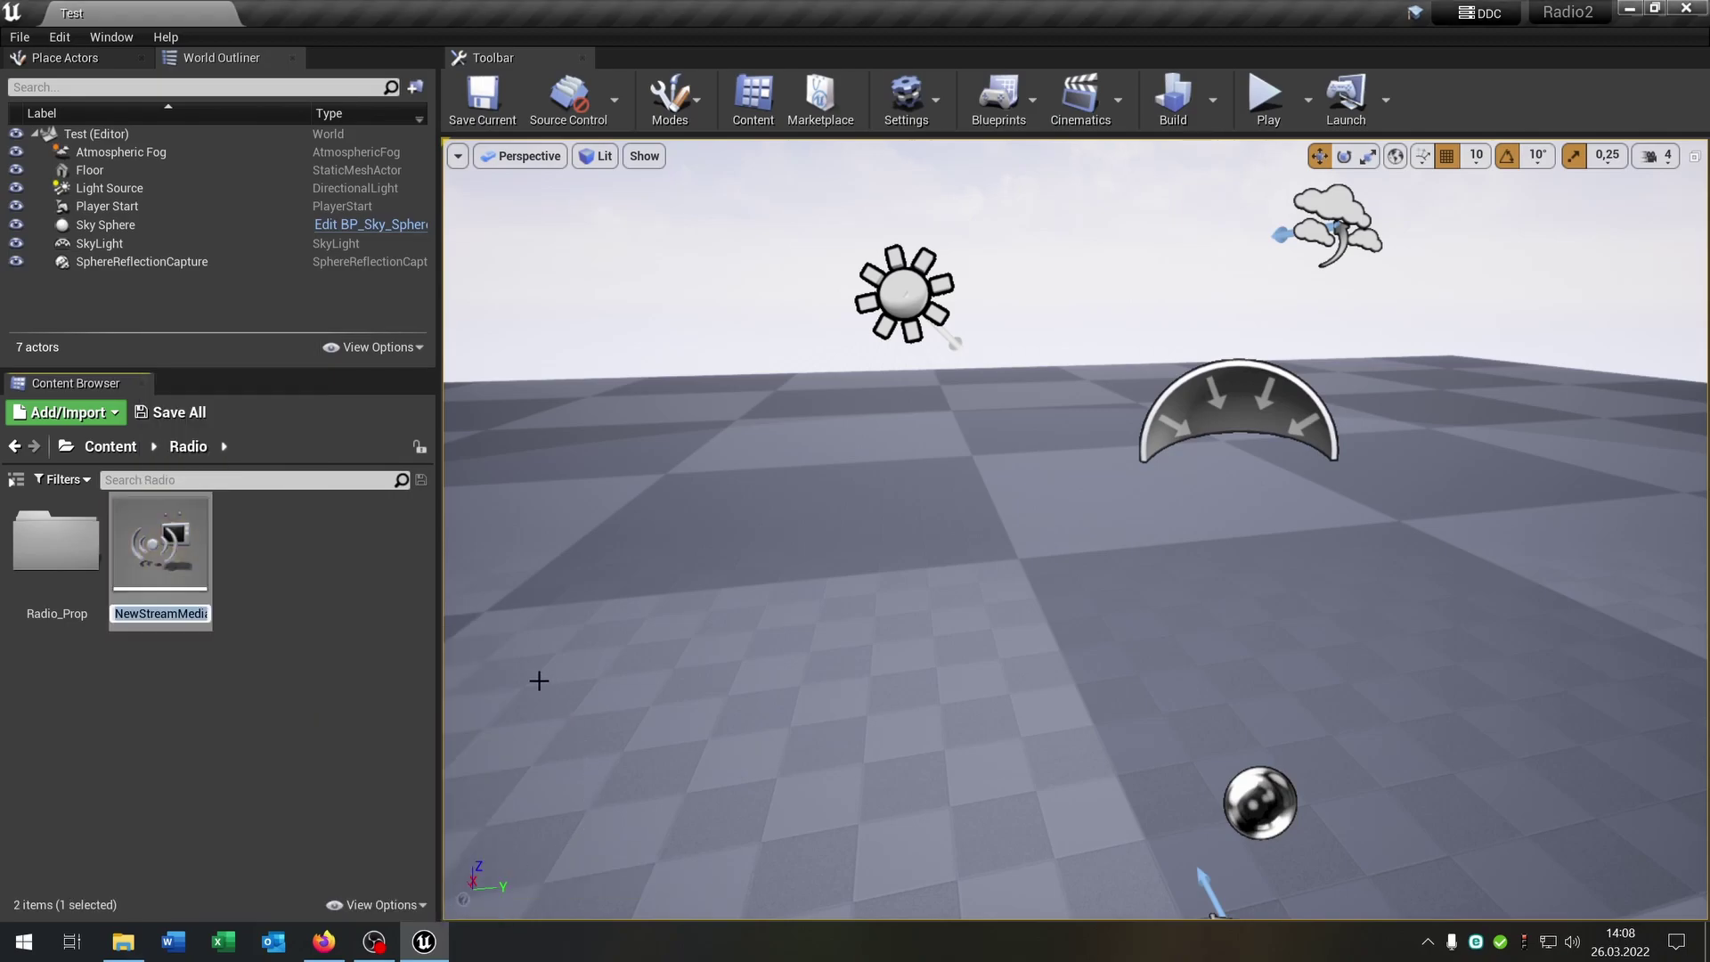
pyautogui.write('Jazz')
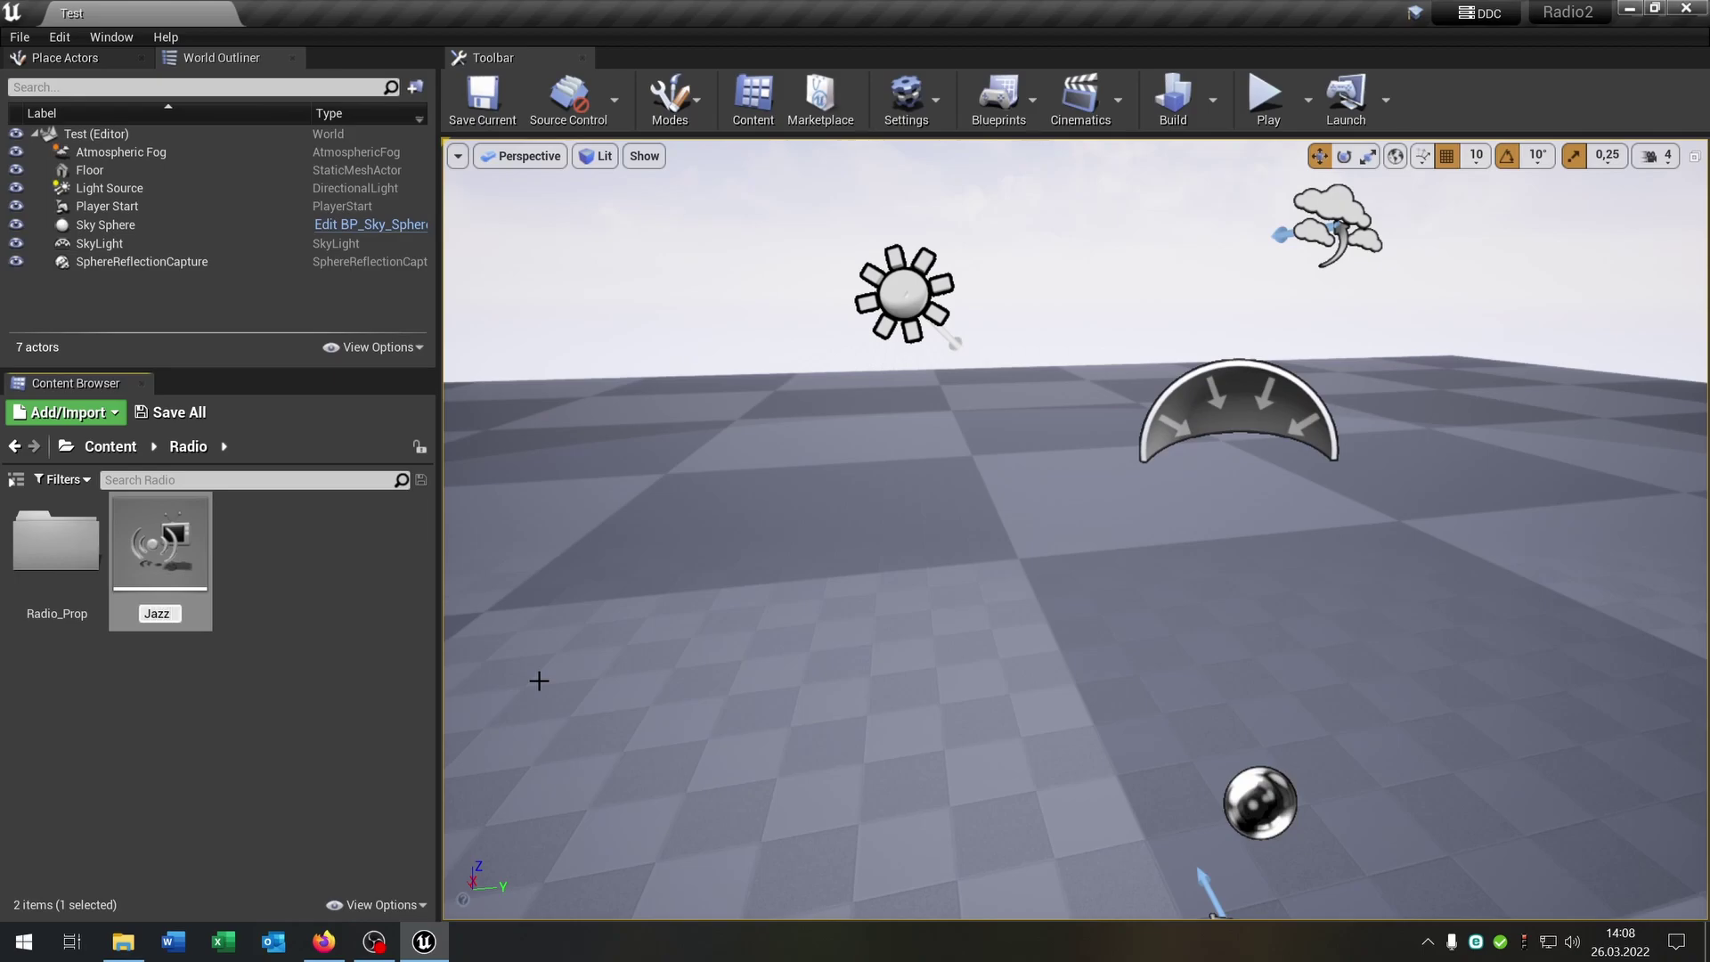
# Paste the copied stream URL into Jazz and save the asset
pyautogui.doubleClick(167, 555)
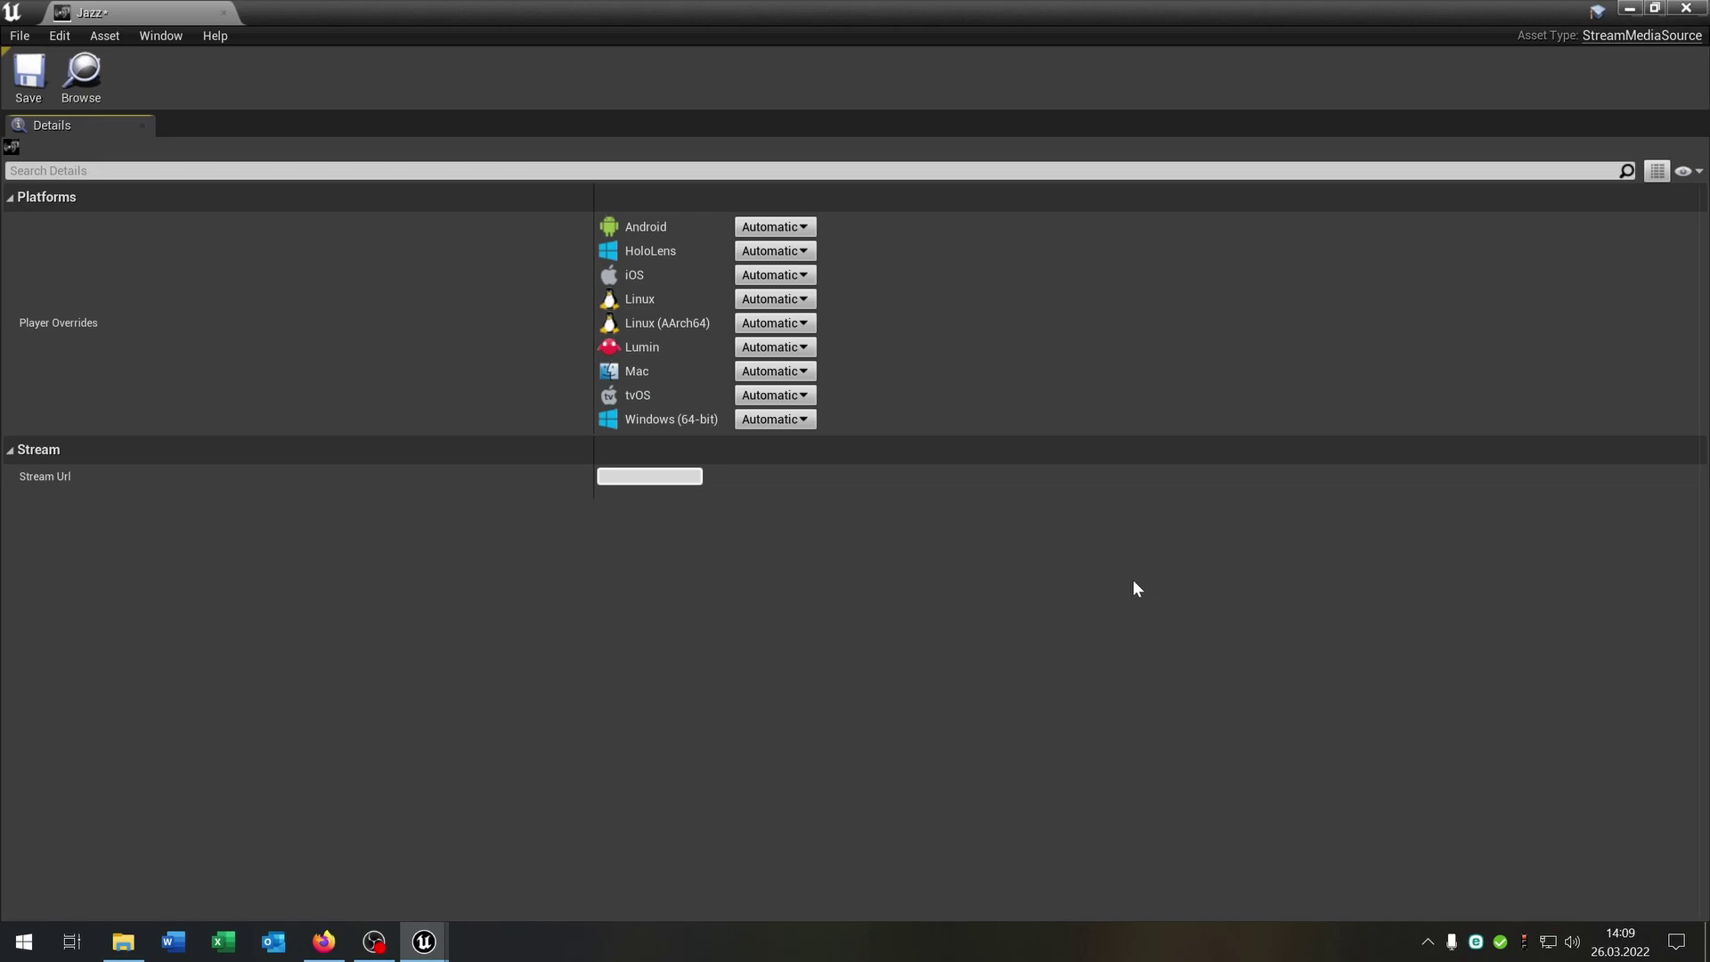
pyautogui.write('https://kunv.oit.unlv.edu/stream/1/')
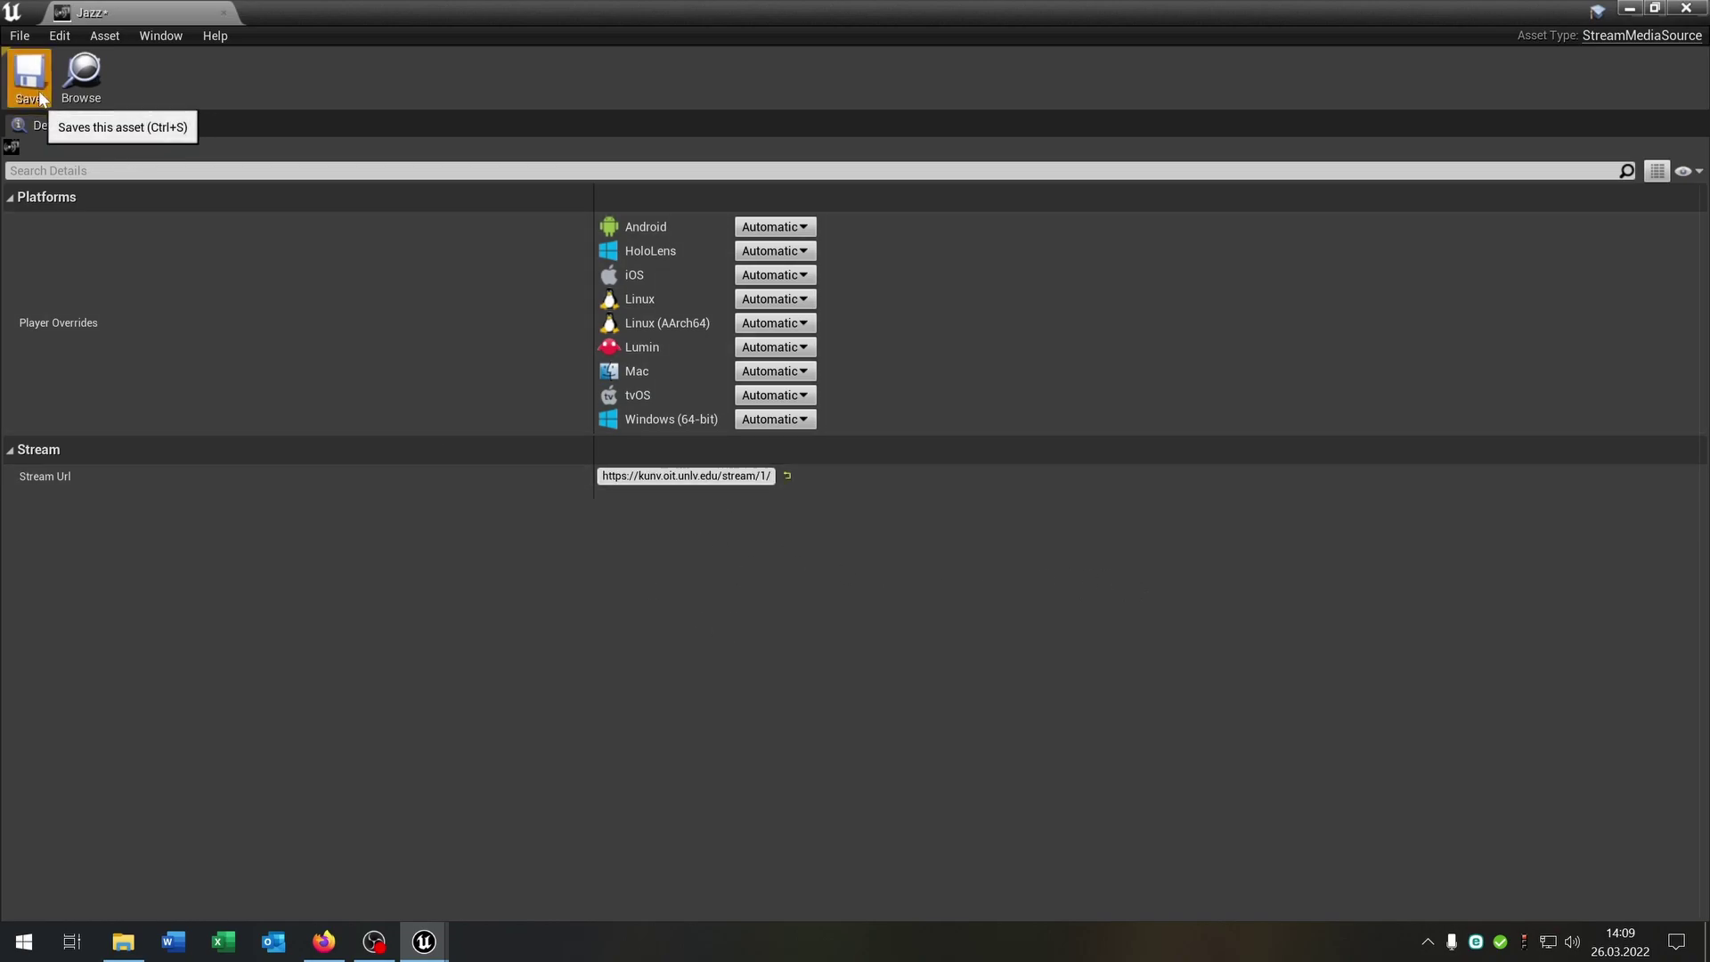
pyautogui.click(39, 83)
pyautogui.click(227, 13)
pyautogui.click(343, 656)
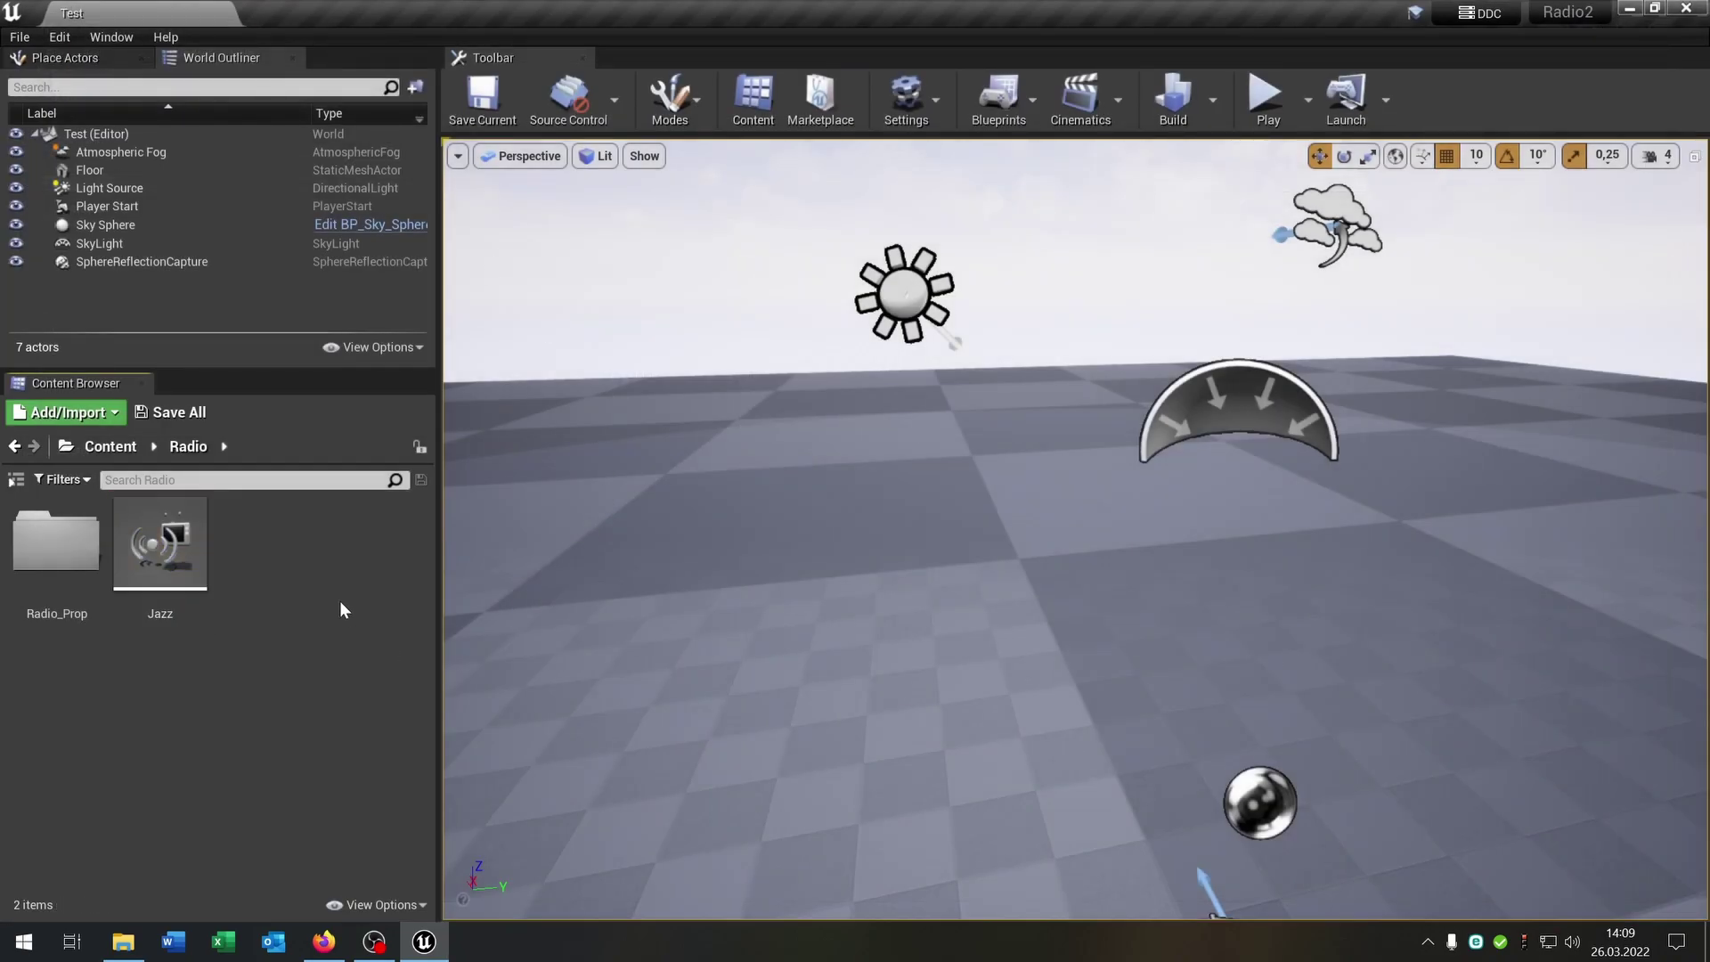
pyautogui.click(325, 941)
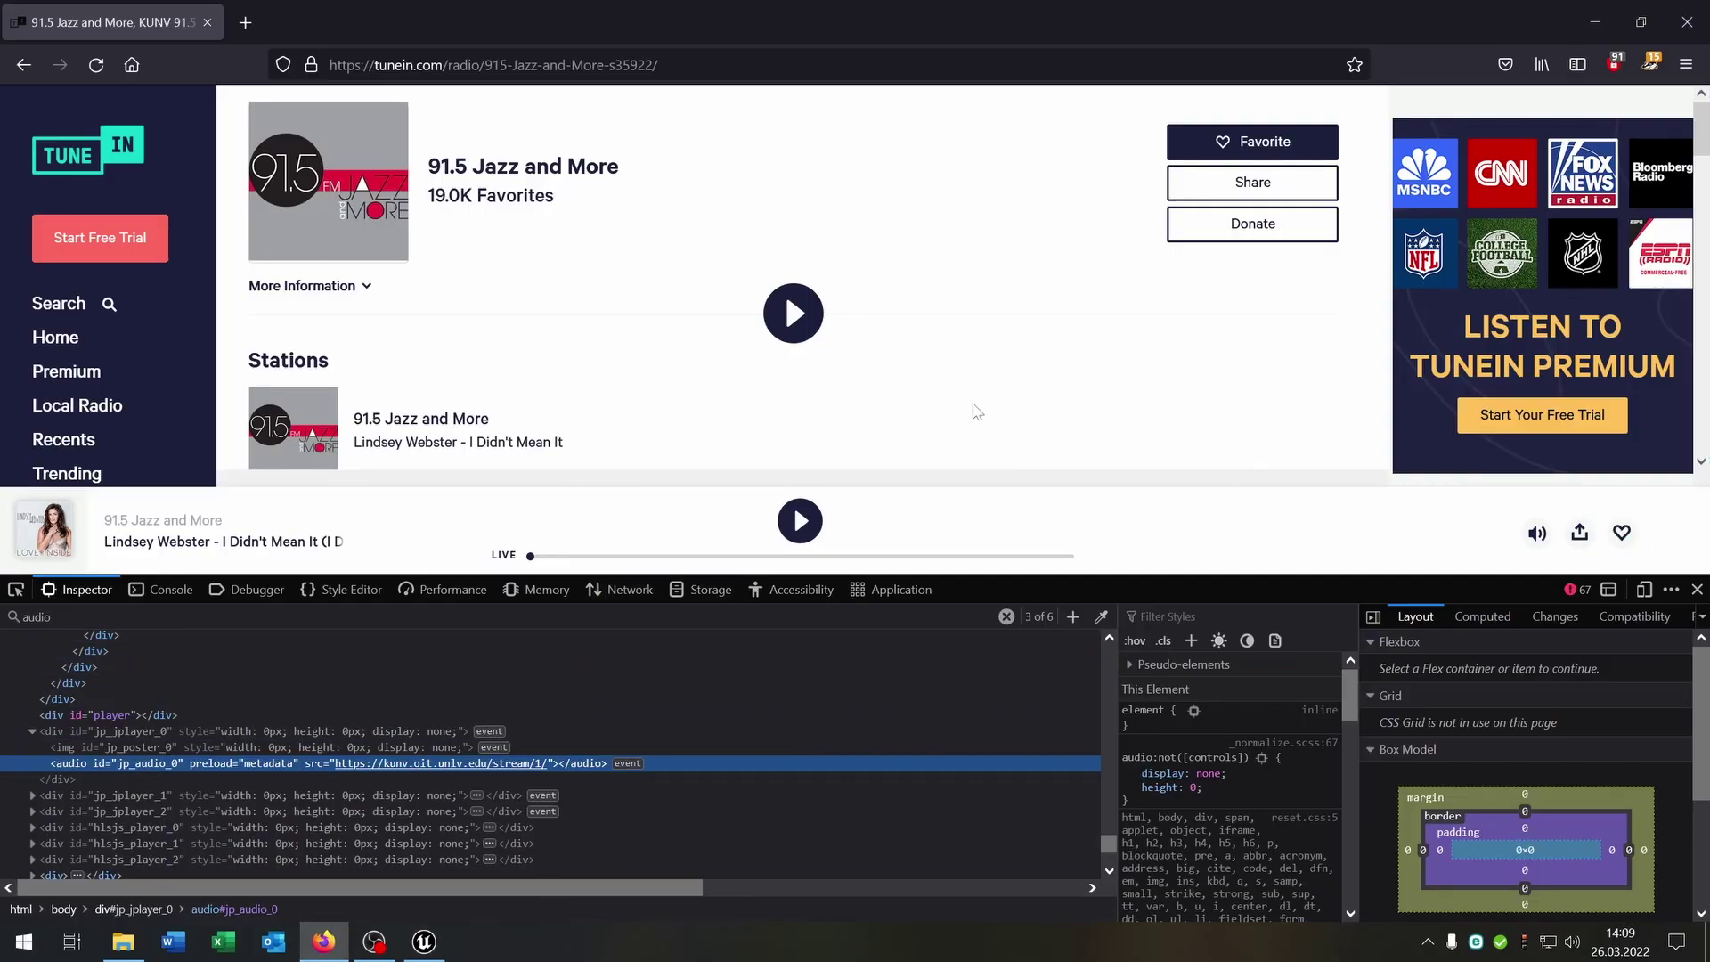
# Close the inspector and open the KRCL station page from the US station list
pyautogui.press('F12')
pyautogui.hotkey('alt', 'Left')
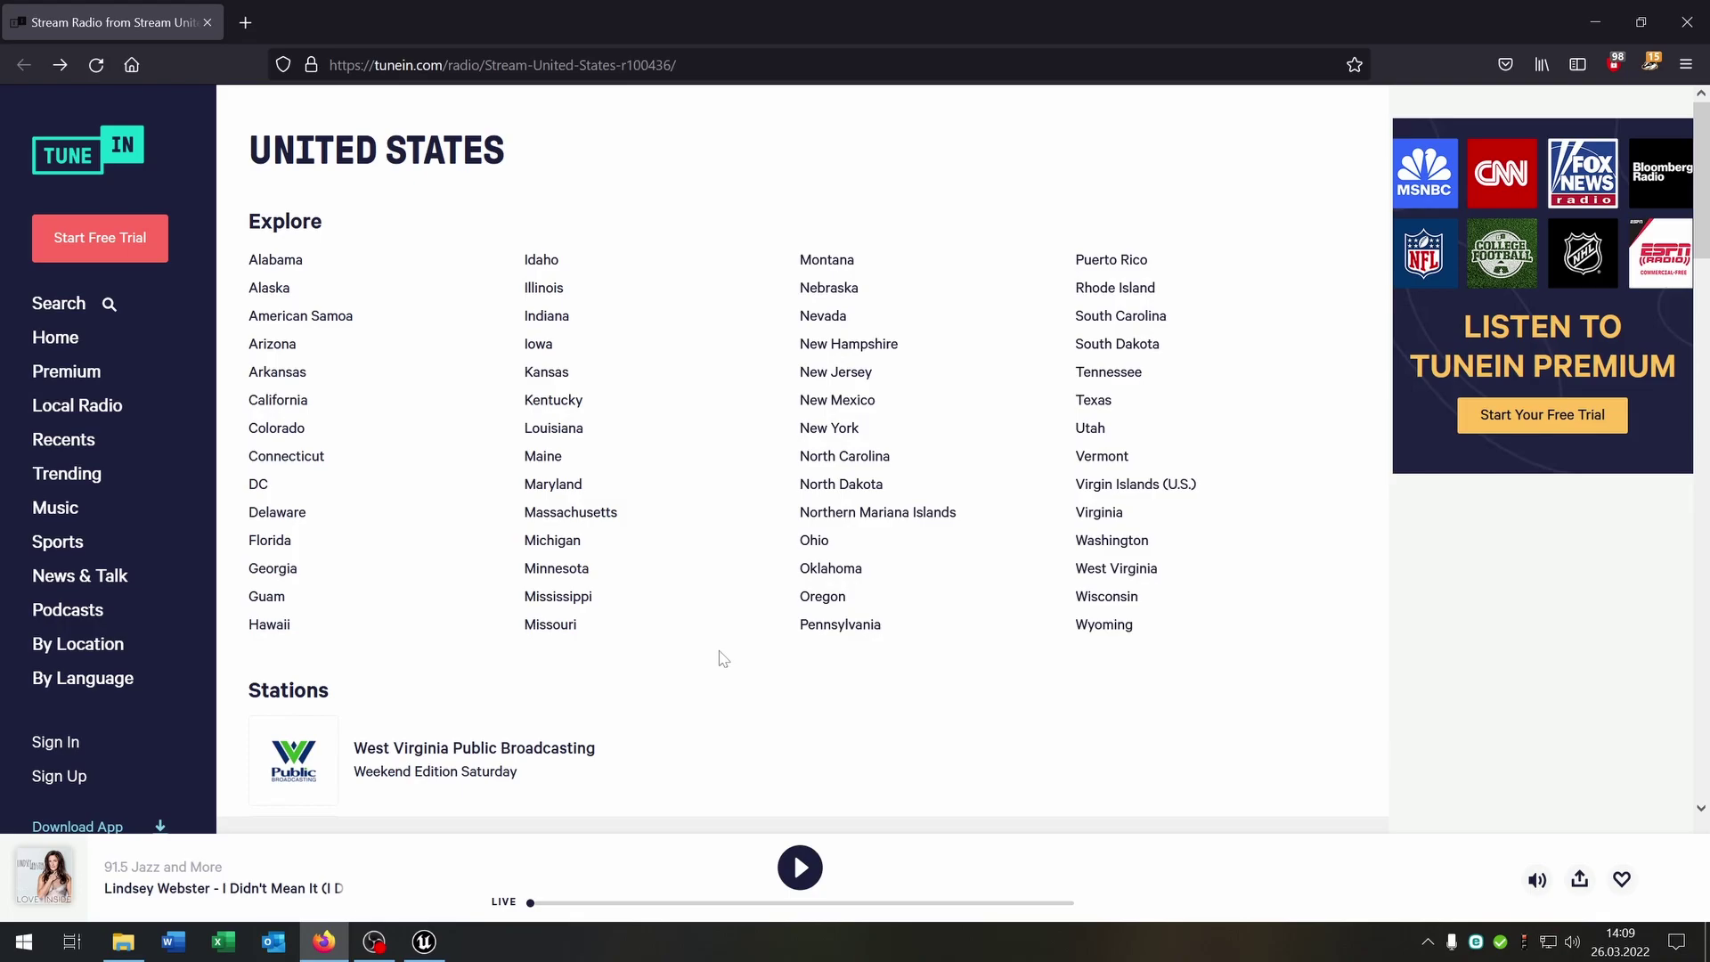
pyautogui.scroll(-10, 715, 657)
pyautogui.scroll(2, 710, 655)
pyautogui.scroll(1, 536, 468)
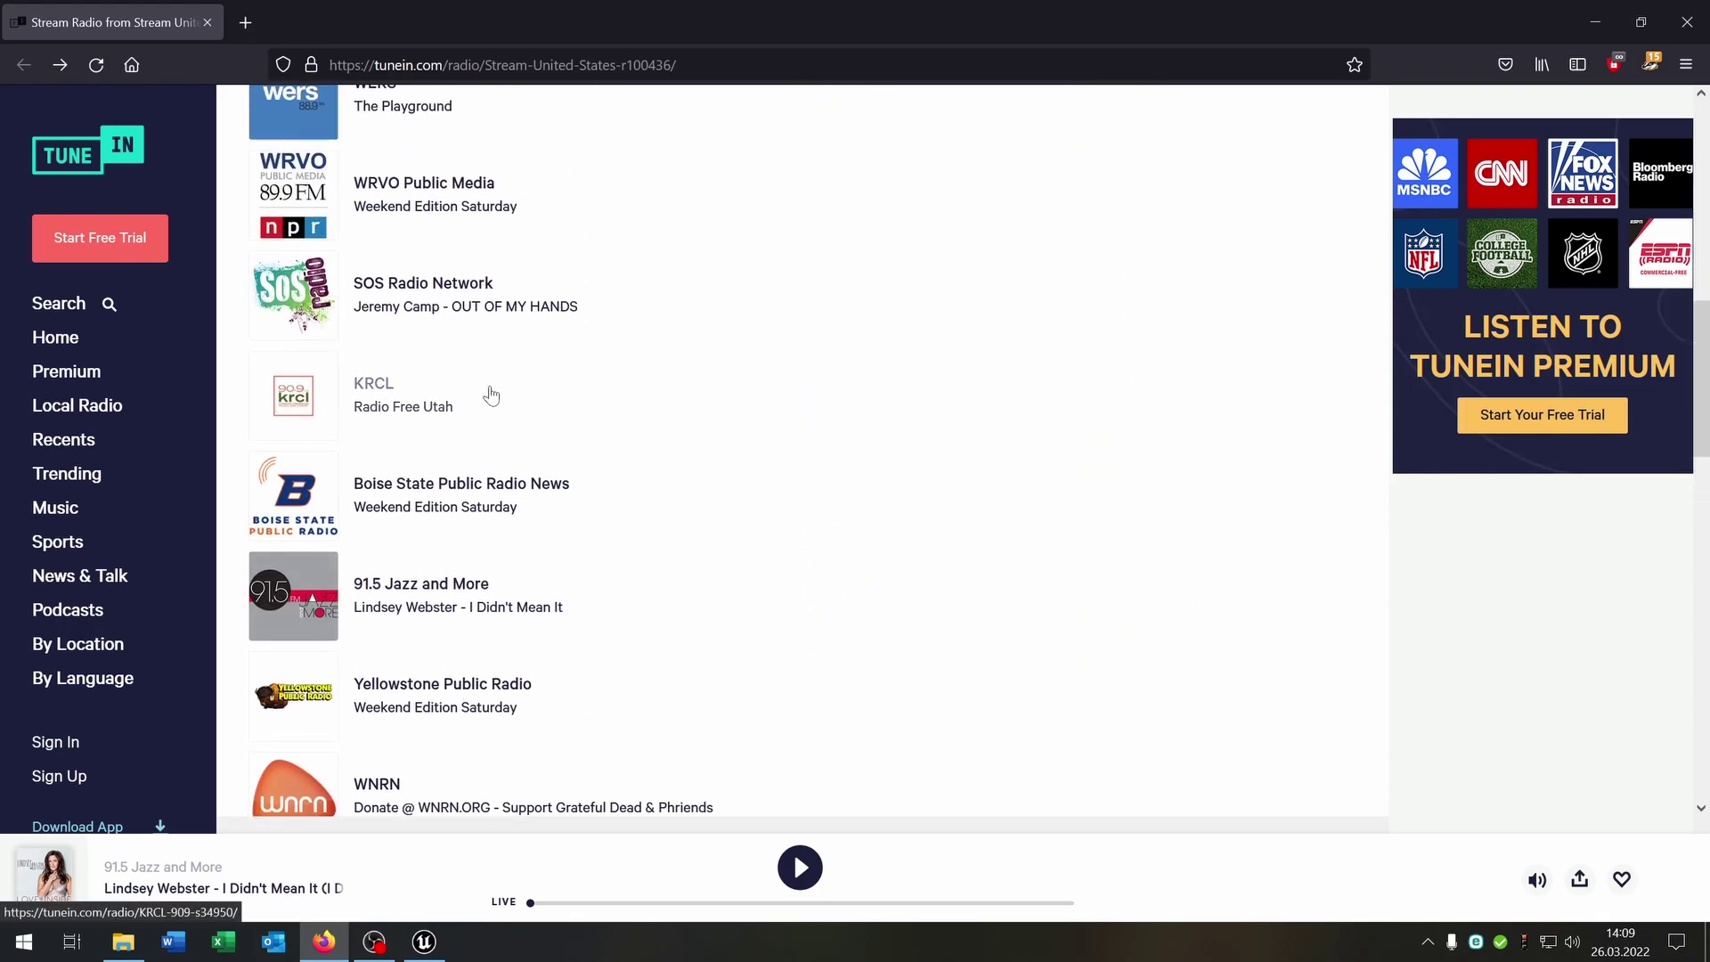
pyautogui.click(490, 395)
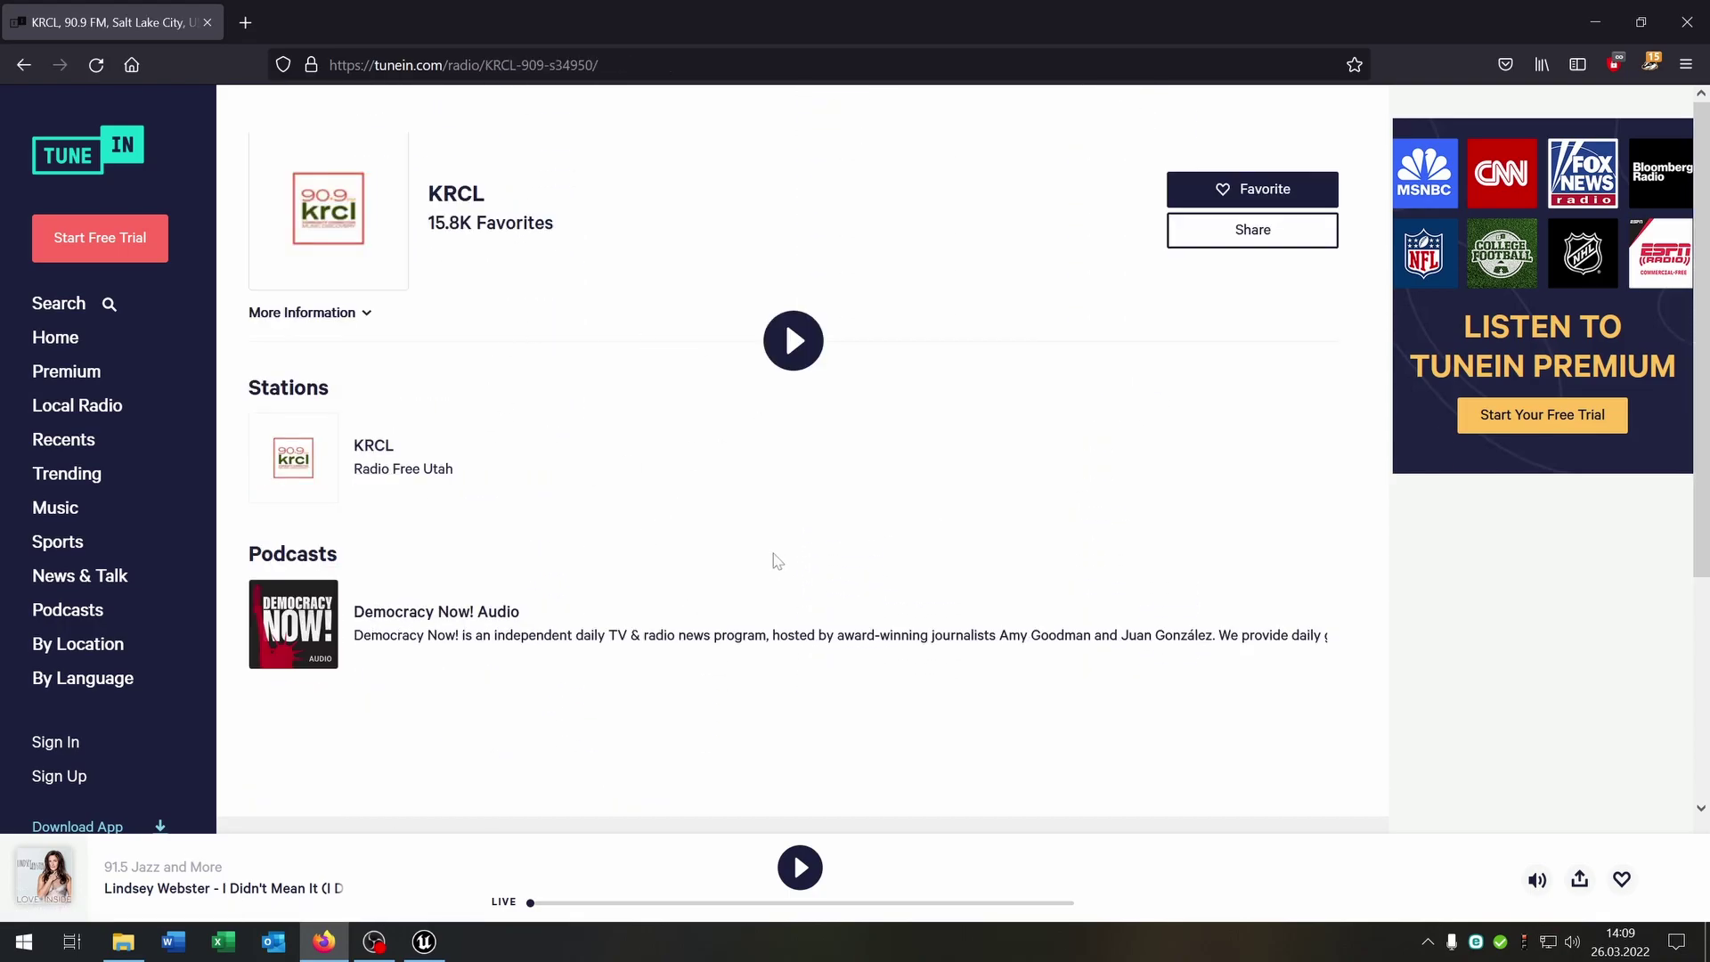
# Search KRCL's page markup for 'audio' and copy the stream link address
pyautogui.press('F12')
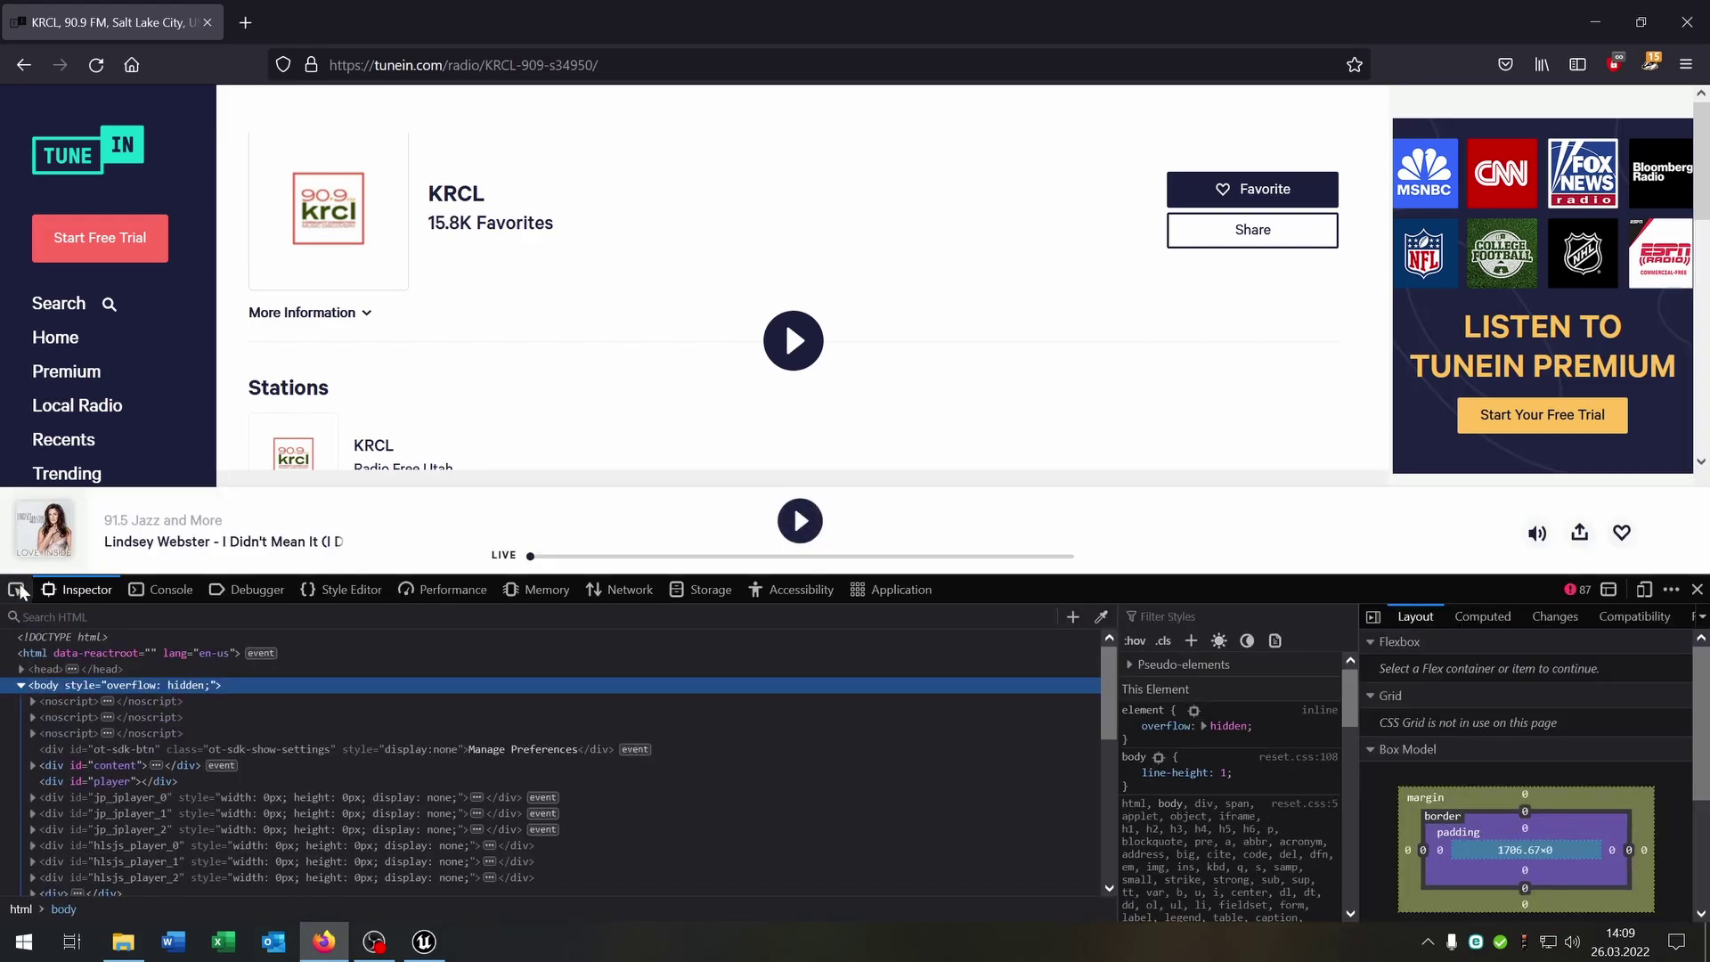
pyautogui.hotkey('ctrl', 'f')
pyautogui.write('adu')
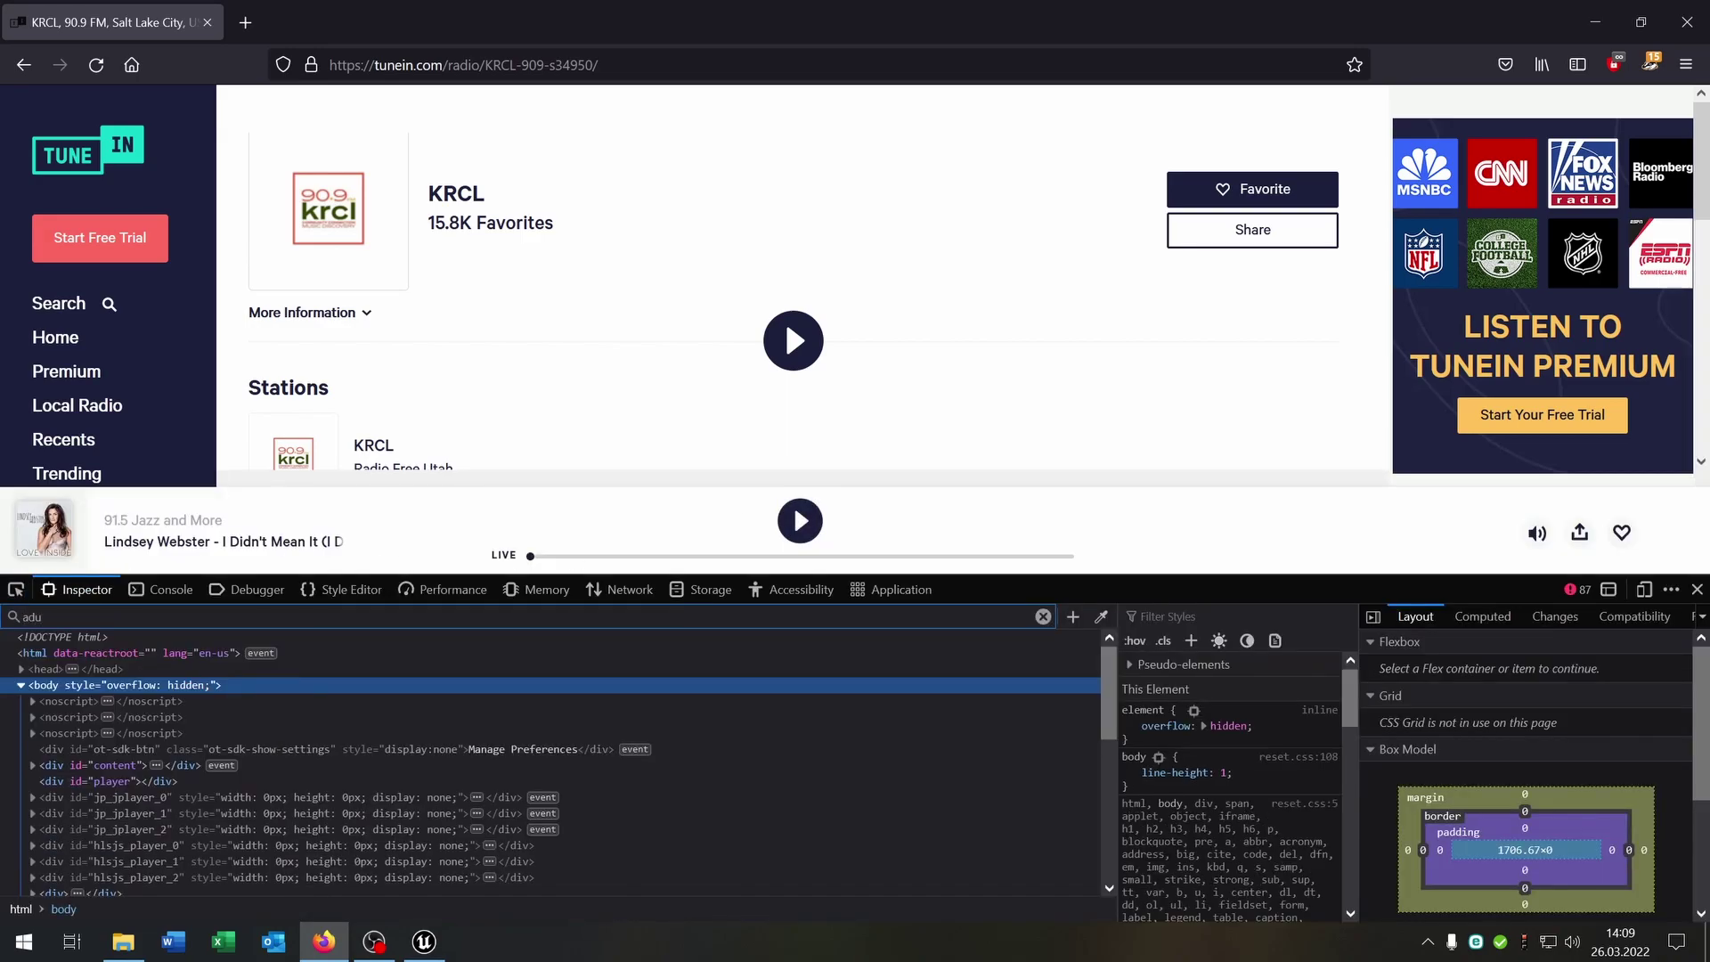
pyautogui.press('BackSpace')
pyautogui.write('udio')
pyautogui.press('Return')
pyautogui.rightClick(493, 764)
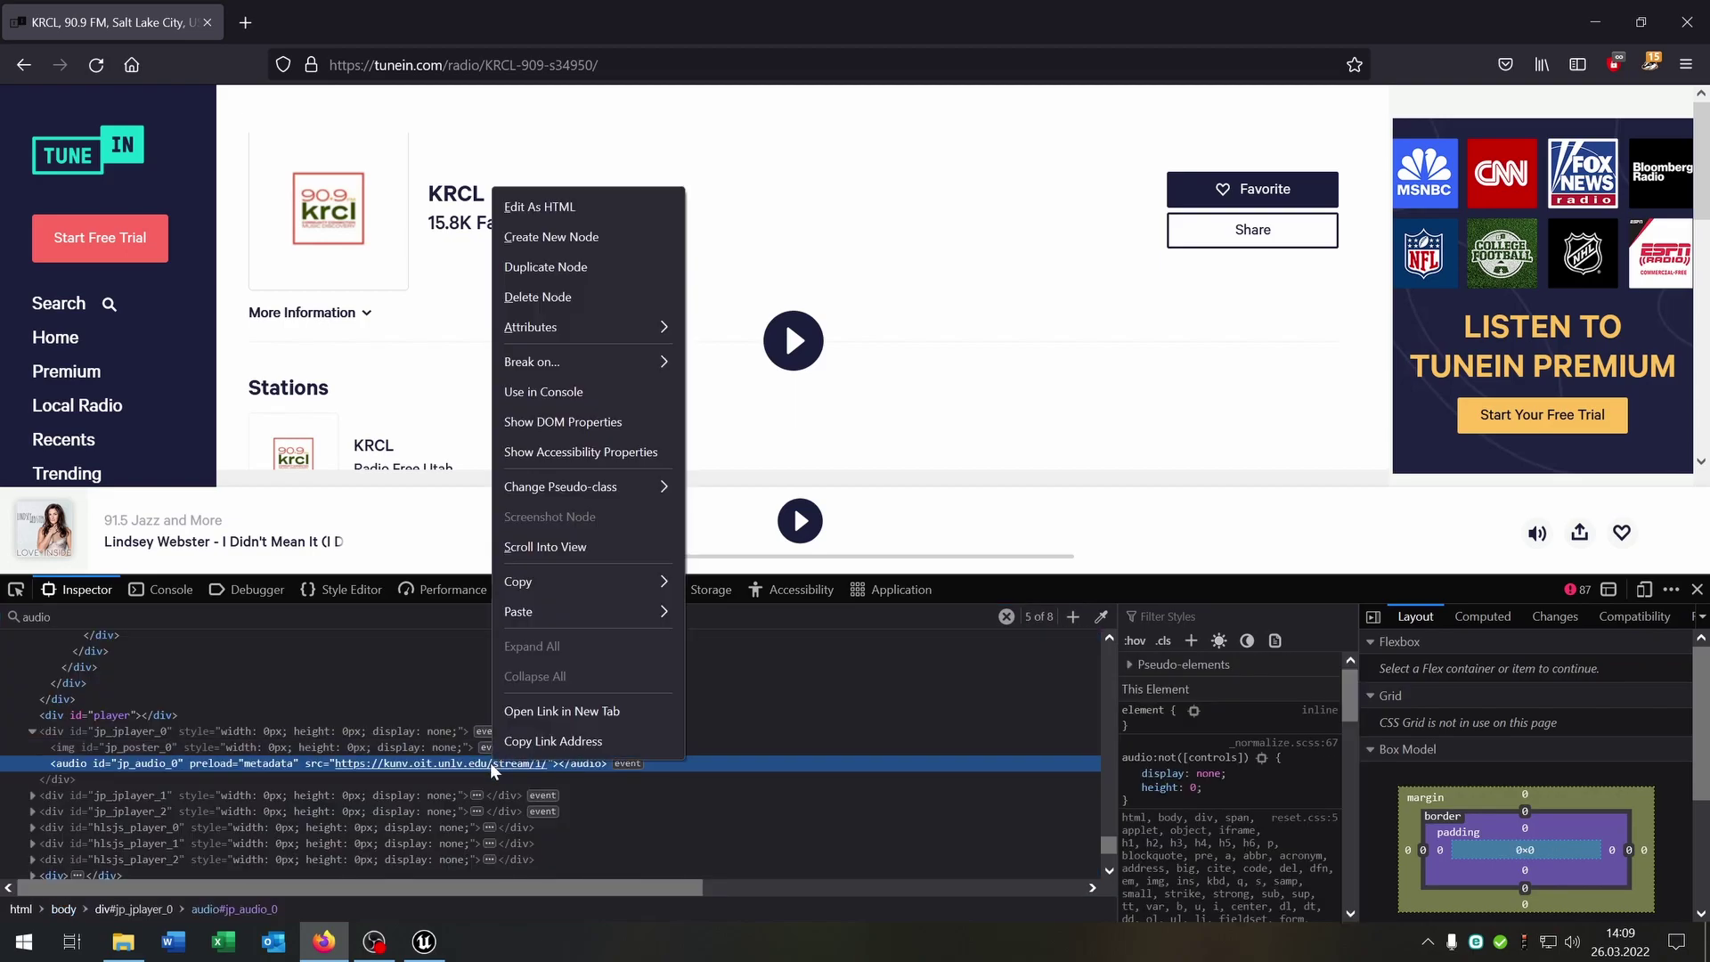
pyautogui.click(536, 747)
# Create a second Stream Media Source named KRCL in the Radio folder
pyautogui.click(424, 943)
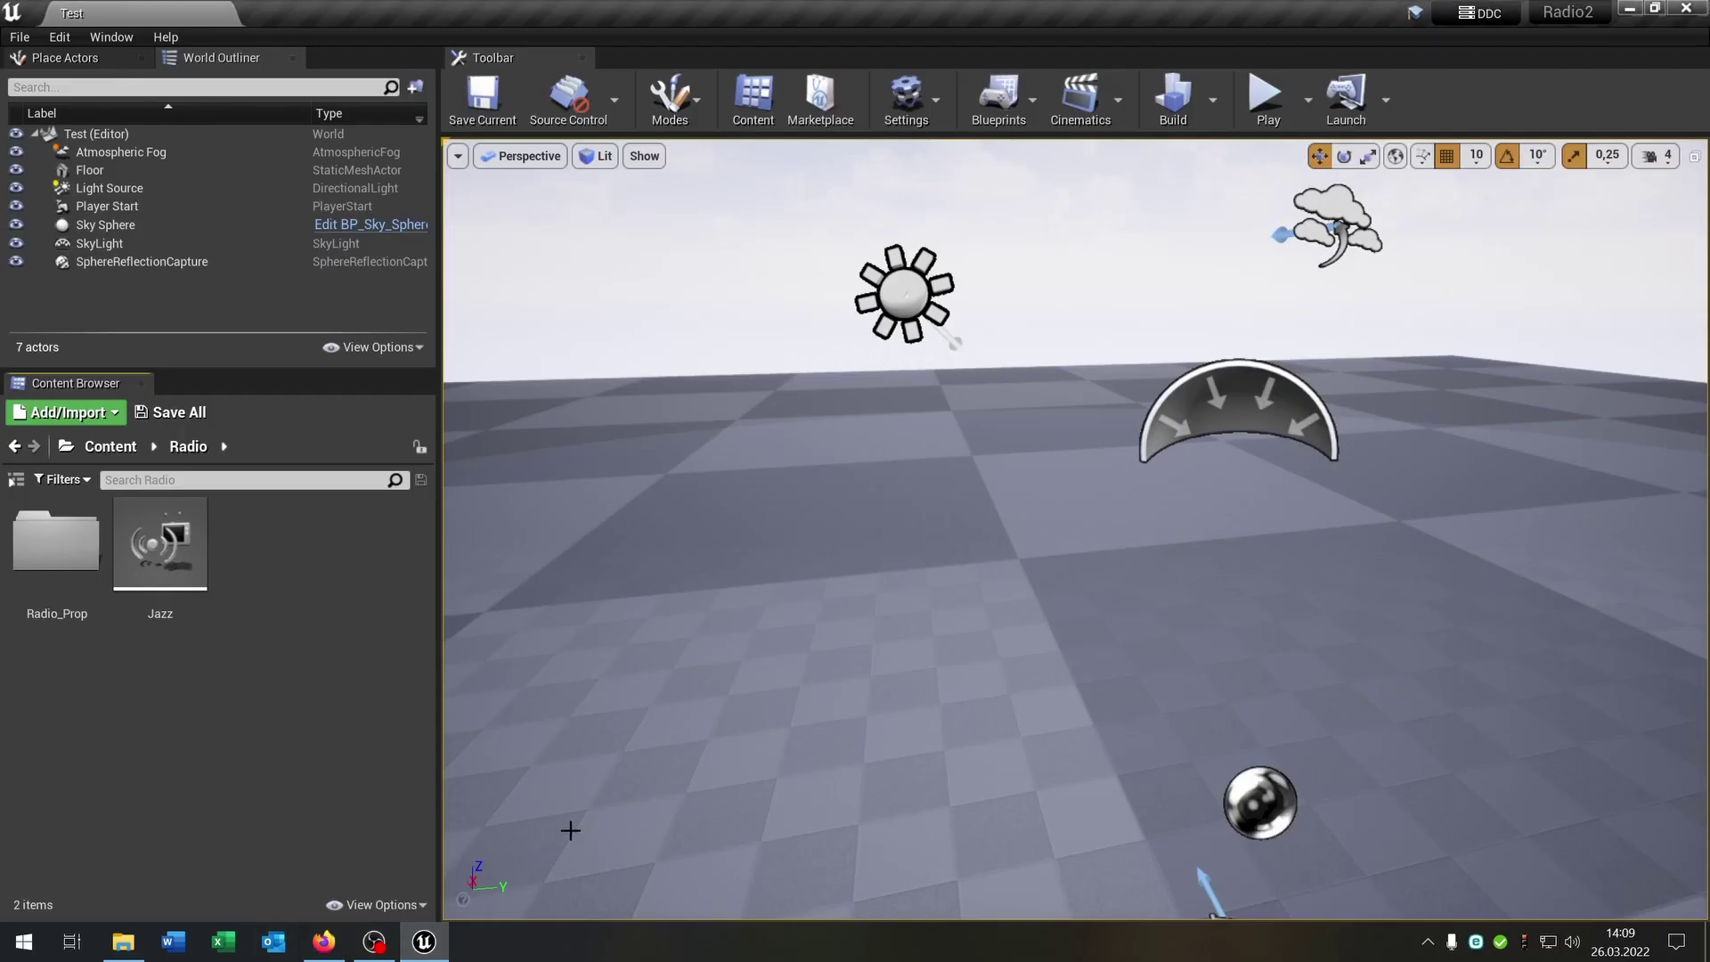
pyautogui.rightClick(331, 574)
pyautogui.moveTo(420, 800)
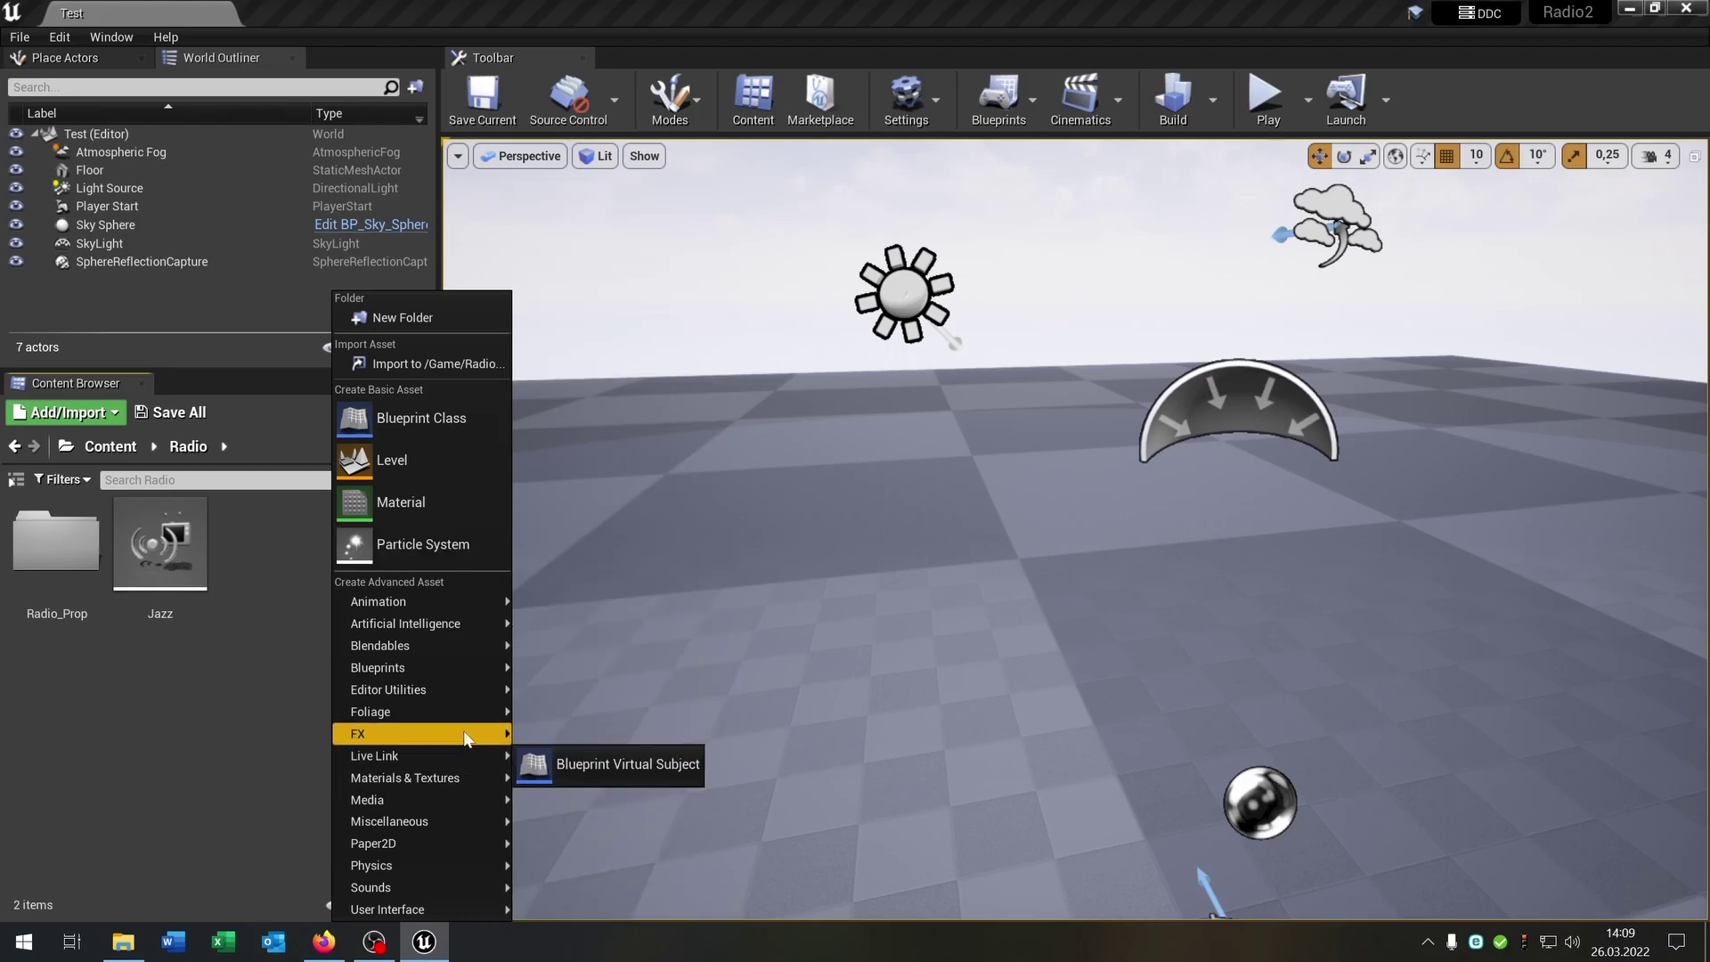
pyautogui.moveTo(367, 799)
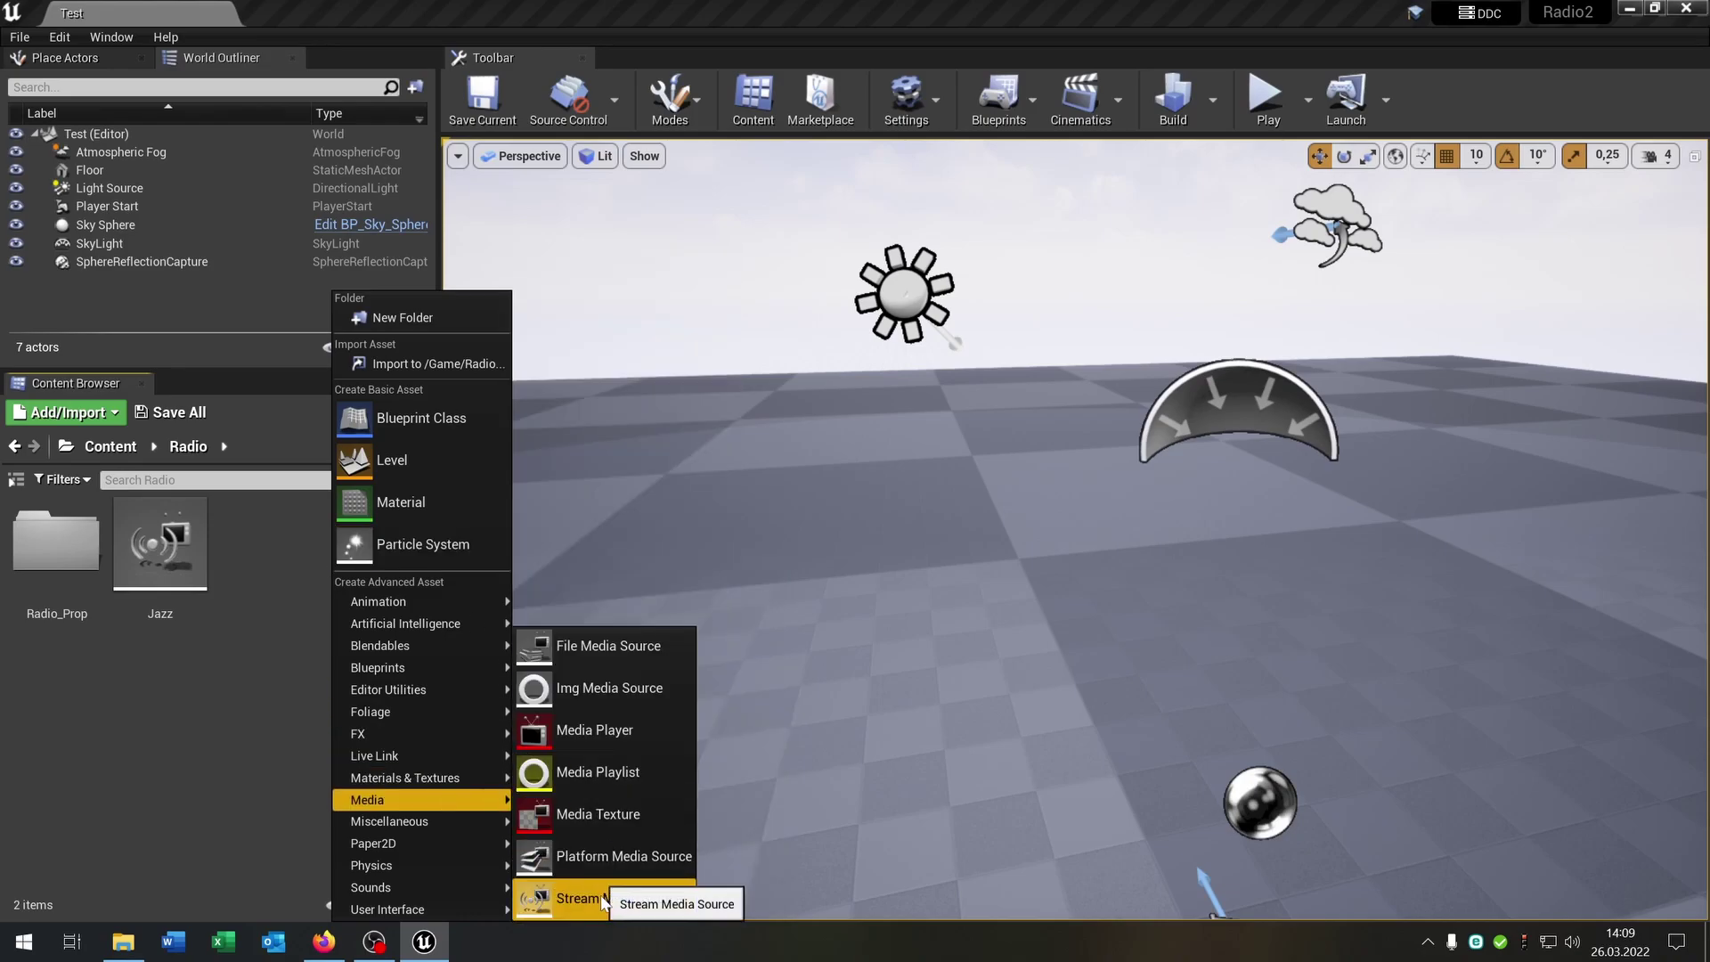
pyautogui.click(603, 904)
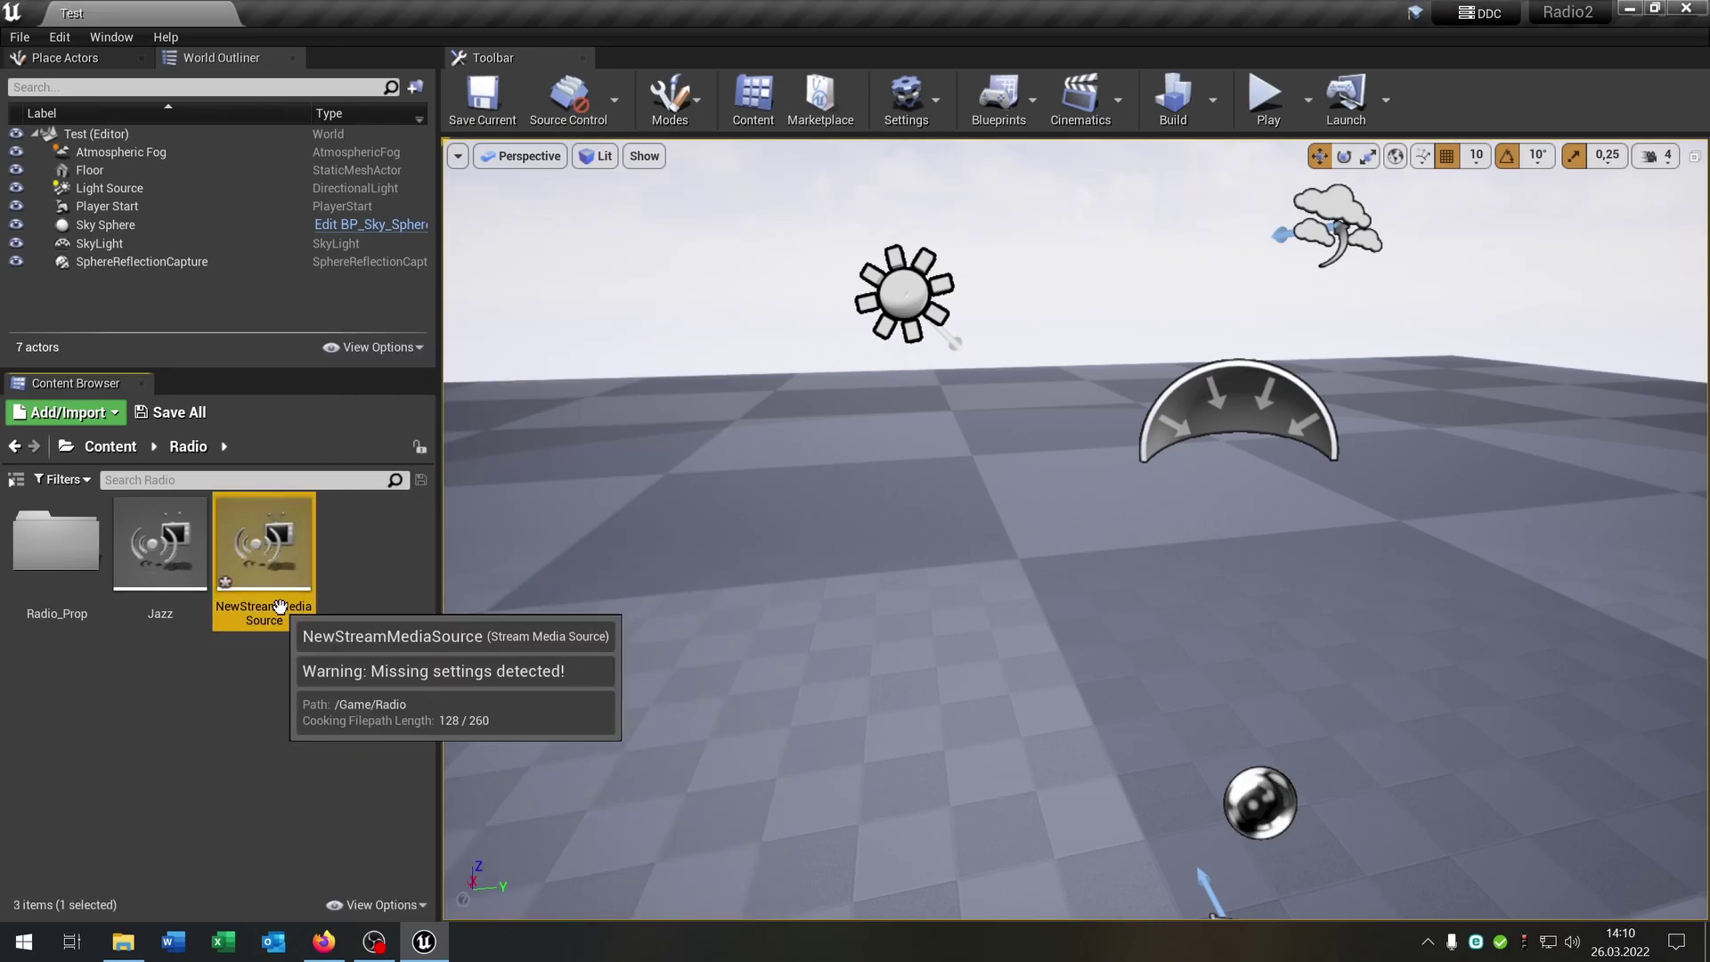
pyautogui.write('KRCL')
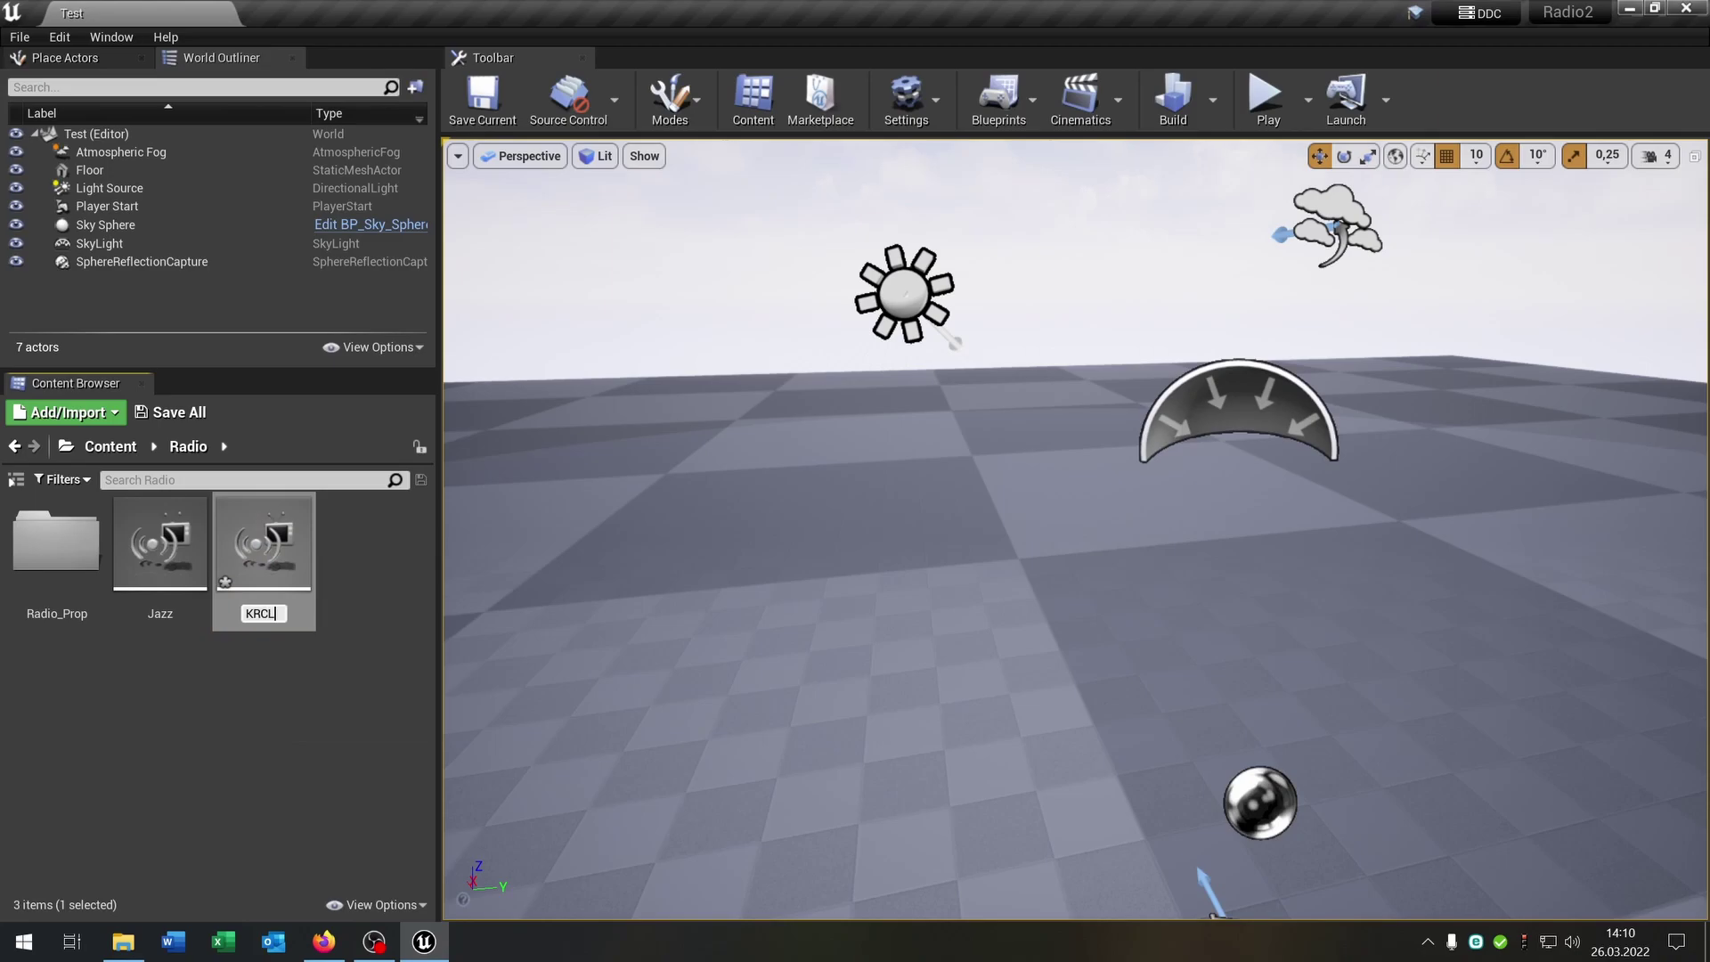
pyautogui.press('Return')
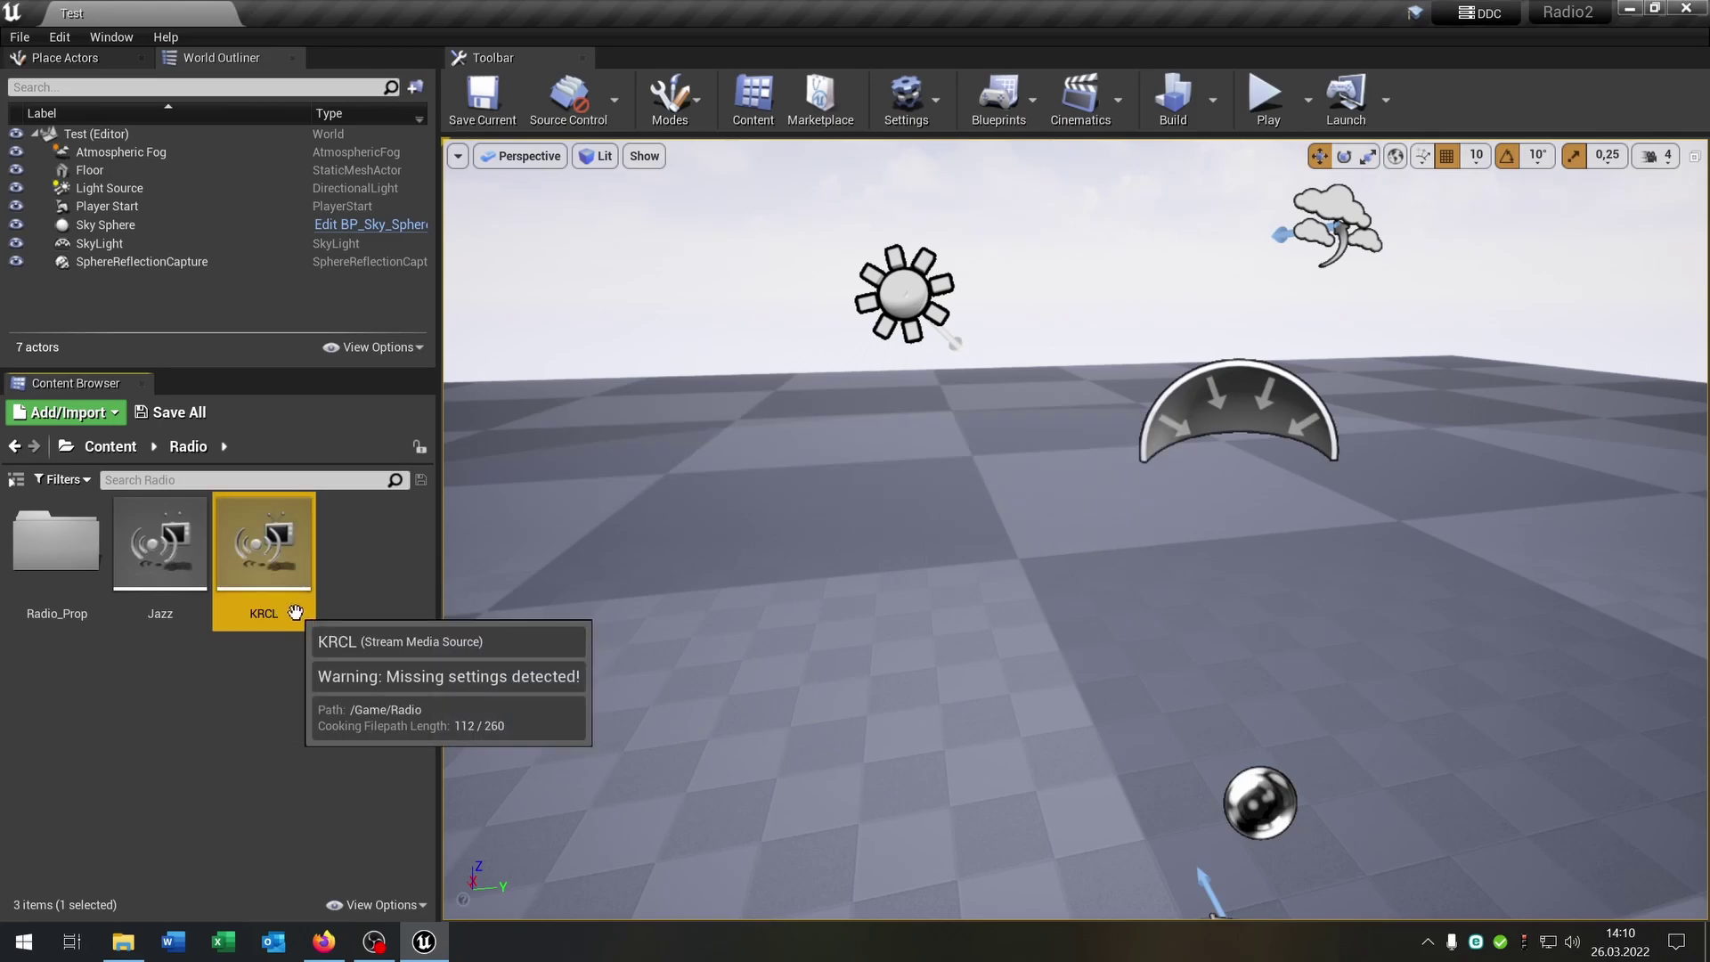
# Paste the copied stream address into KRCL's Stream Url and save it
pyautogui.doubleClick(308, 588)
pyautogui.click(651, 477)
pyautogui.write('https://kunv.oit.unlv.edu/stream/1/')
pyautogui.press('Return')
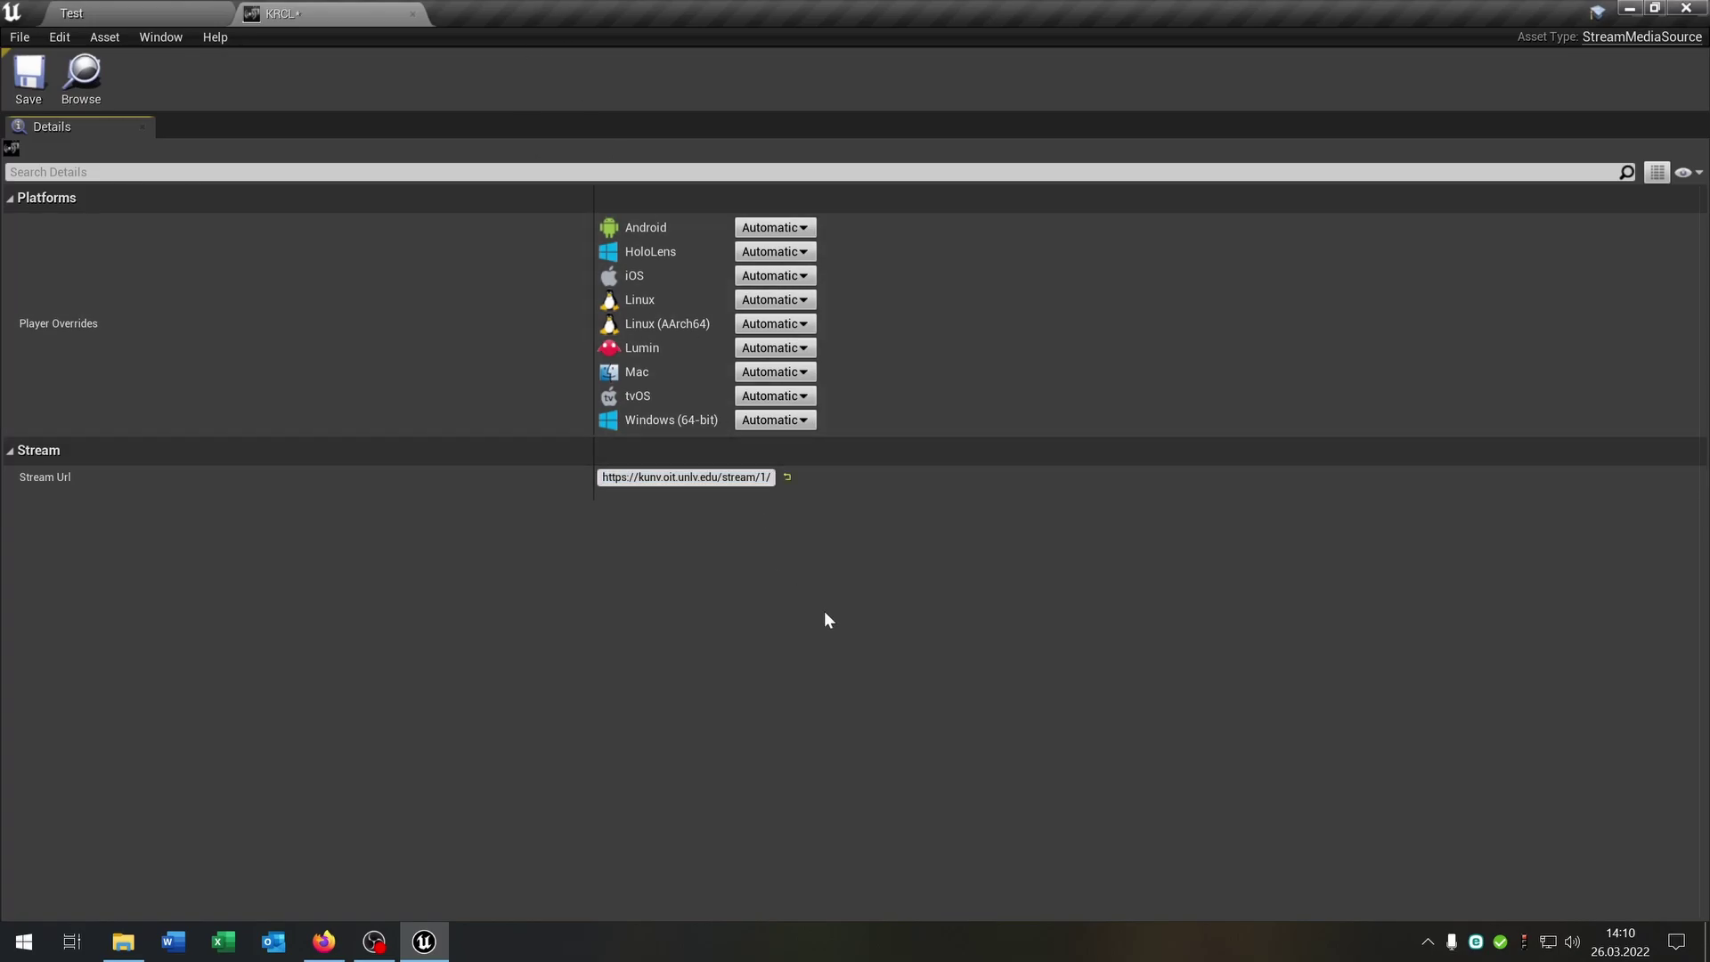
pyautogui.click(29, 76)
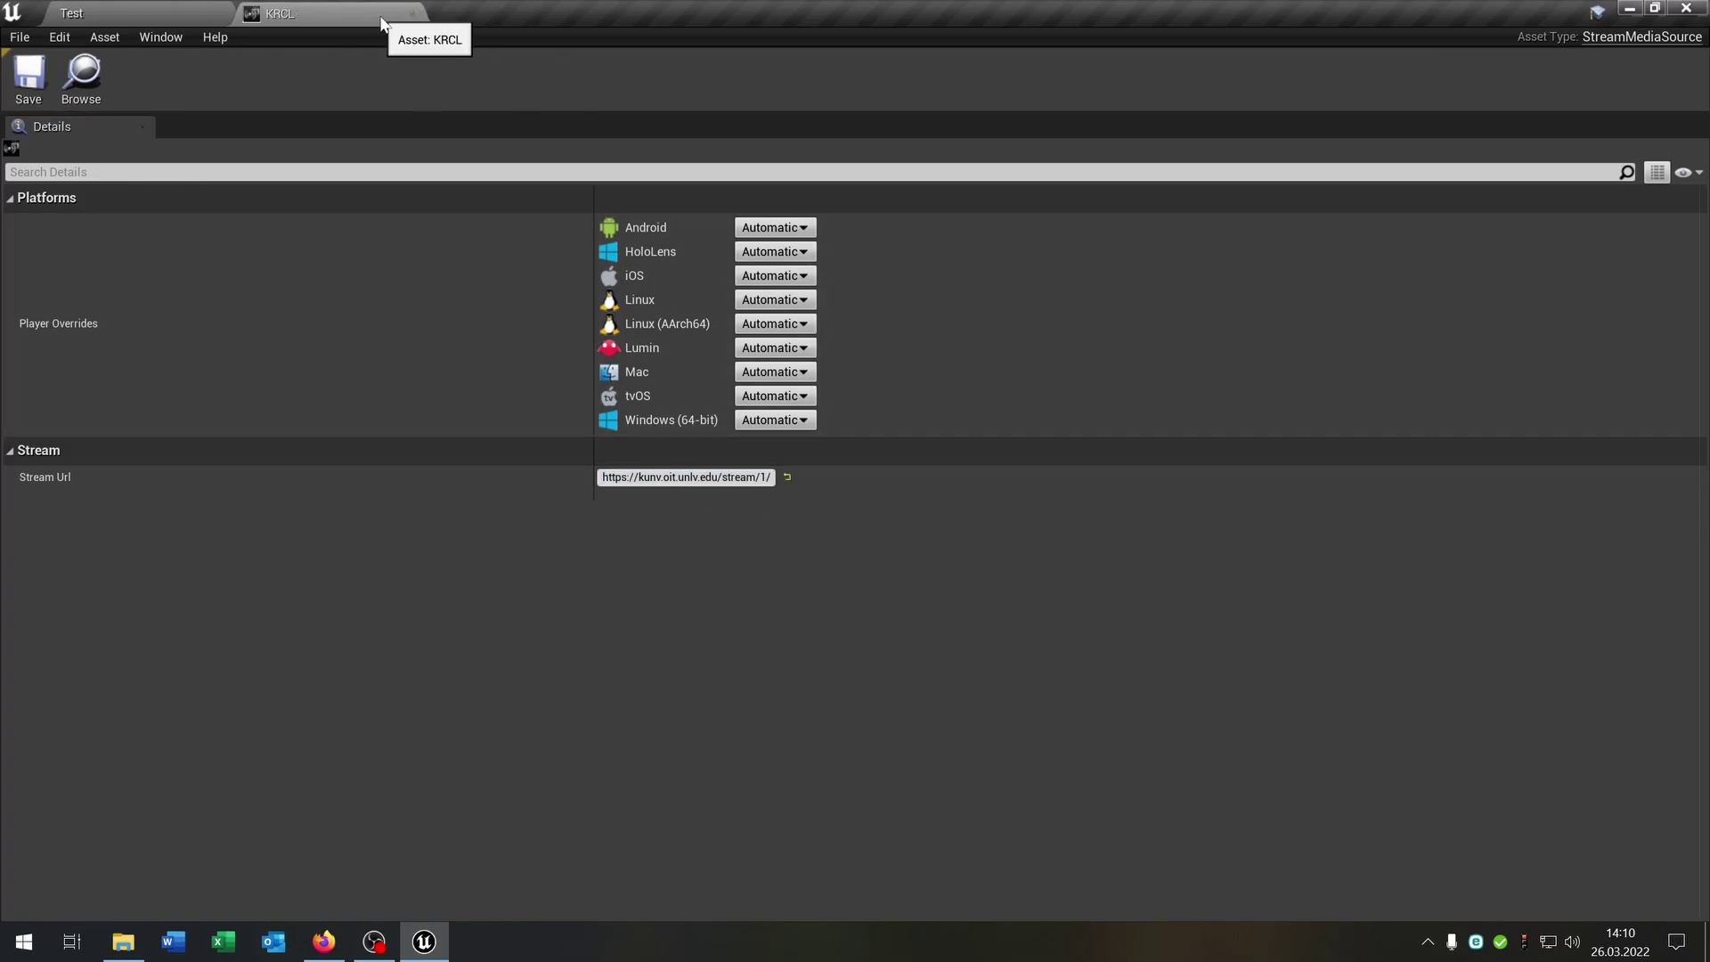
pyautogui.click(411, 15)
# Create the RadioPlayer media player without a texture and play the Jazz stream in it
pyautogui.click(365, 578)
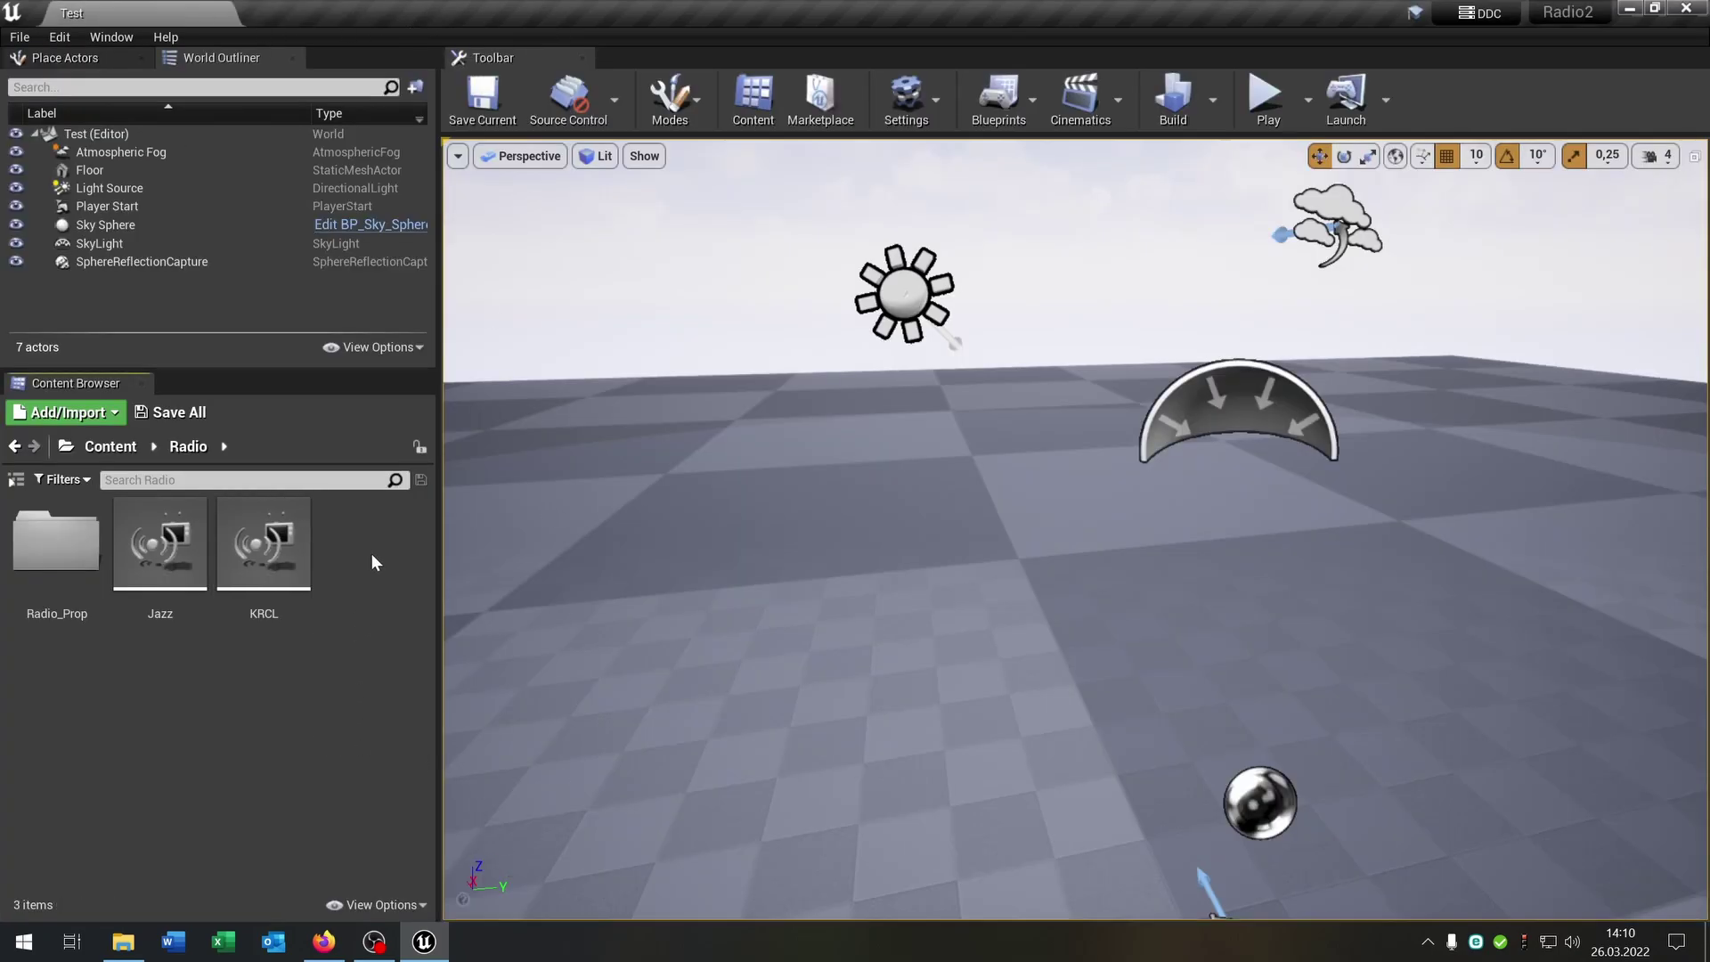
pyautogui.rightClick(372, 553)
pyautogui.moveTo(456, 799)
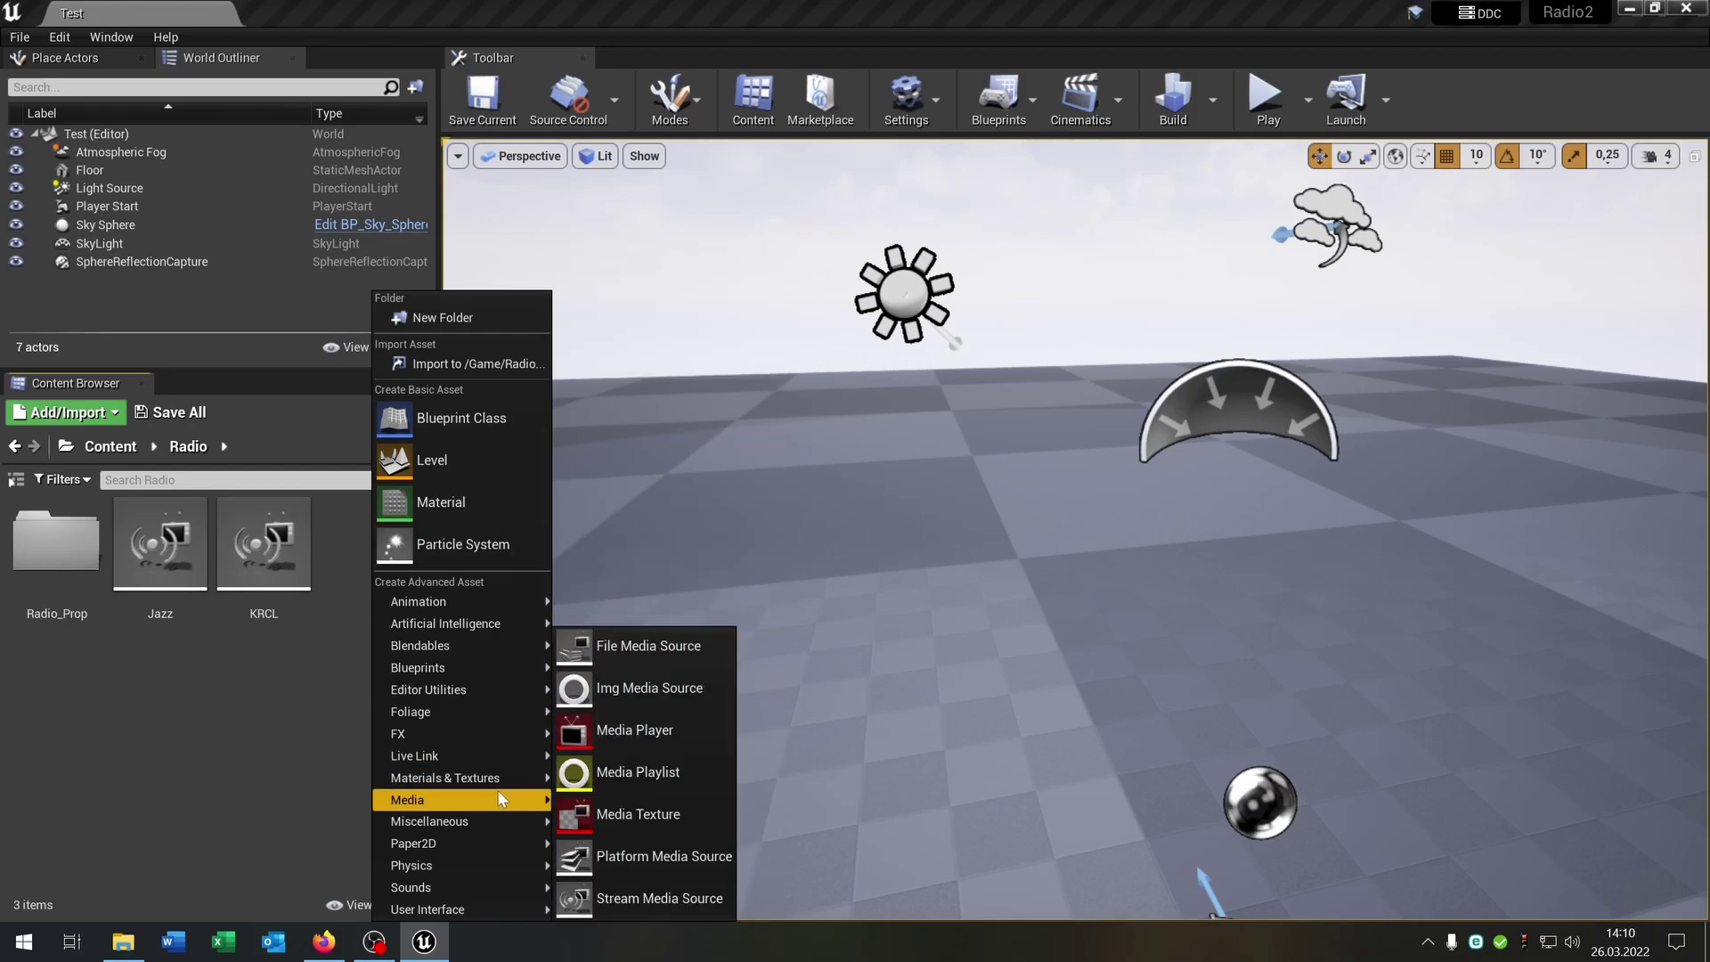
pyautogui.click(655, 735)
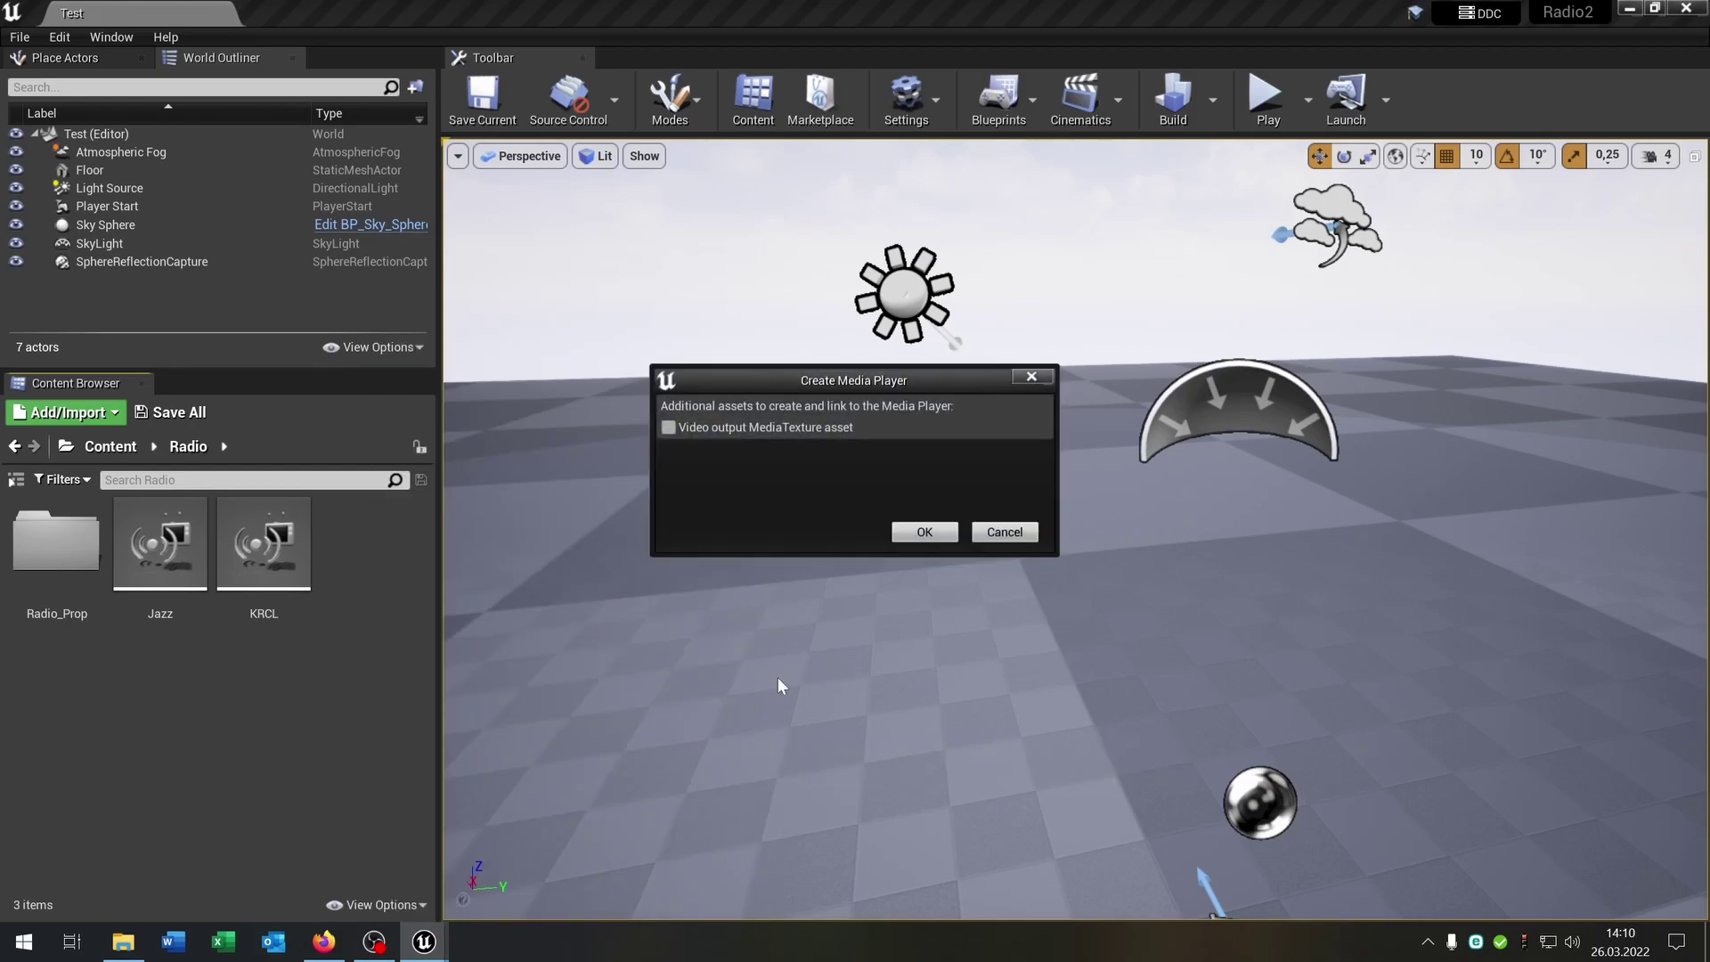
pyautogui.click(943, 532)
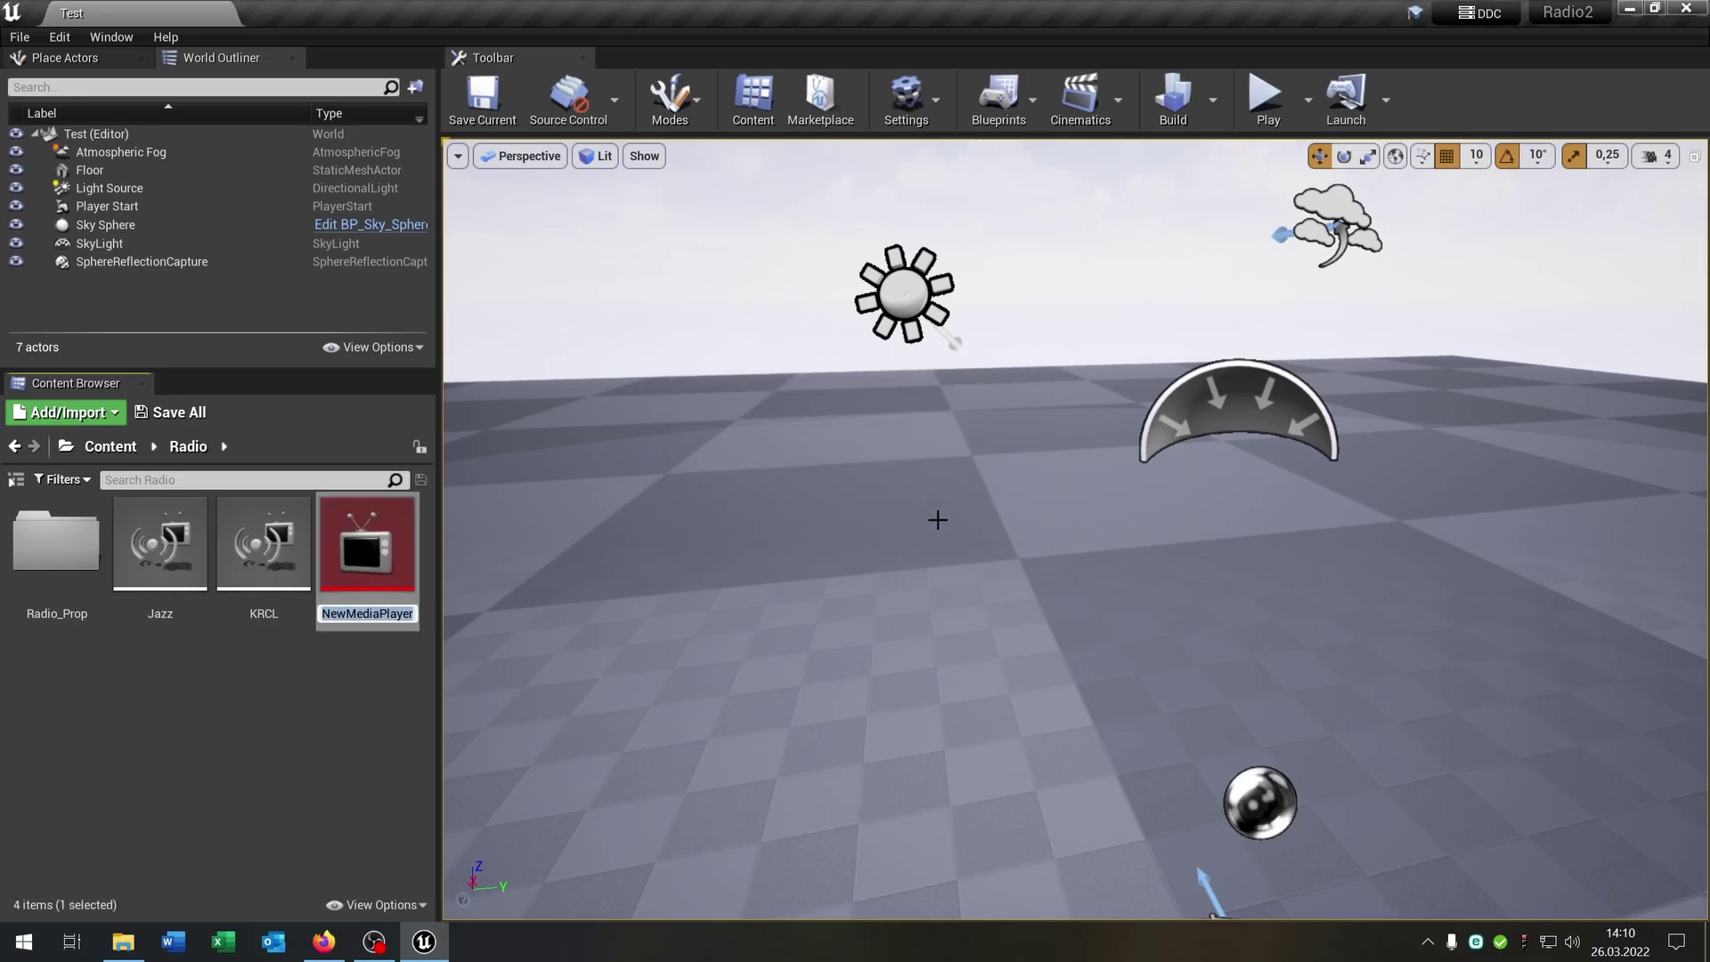
pyautogui.write('Radio')
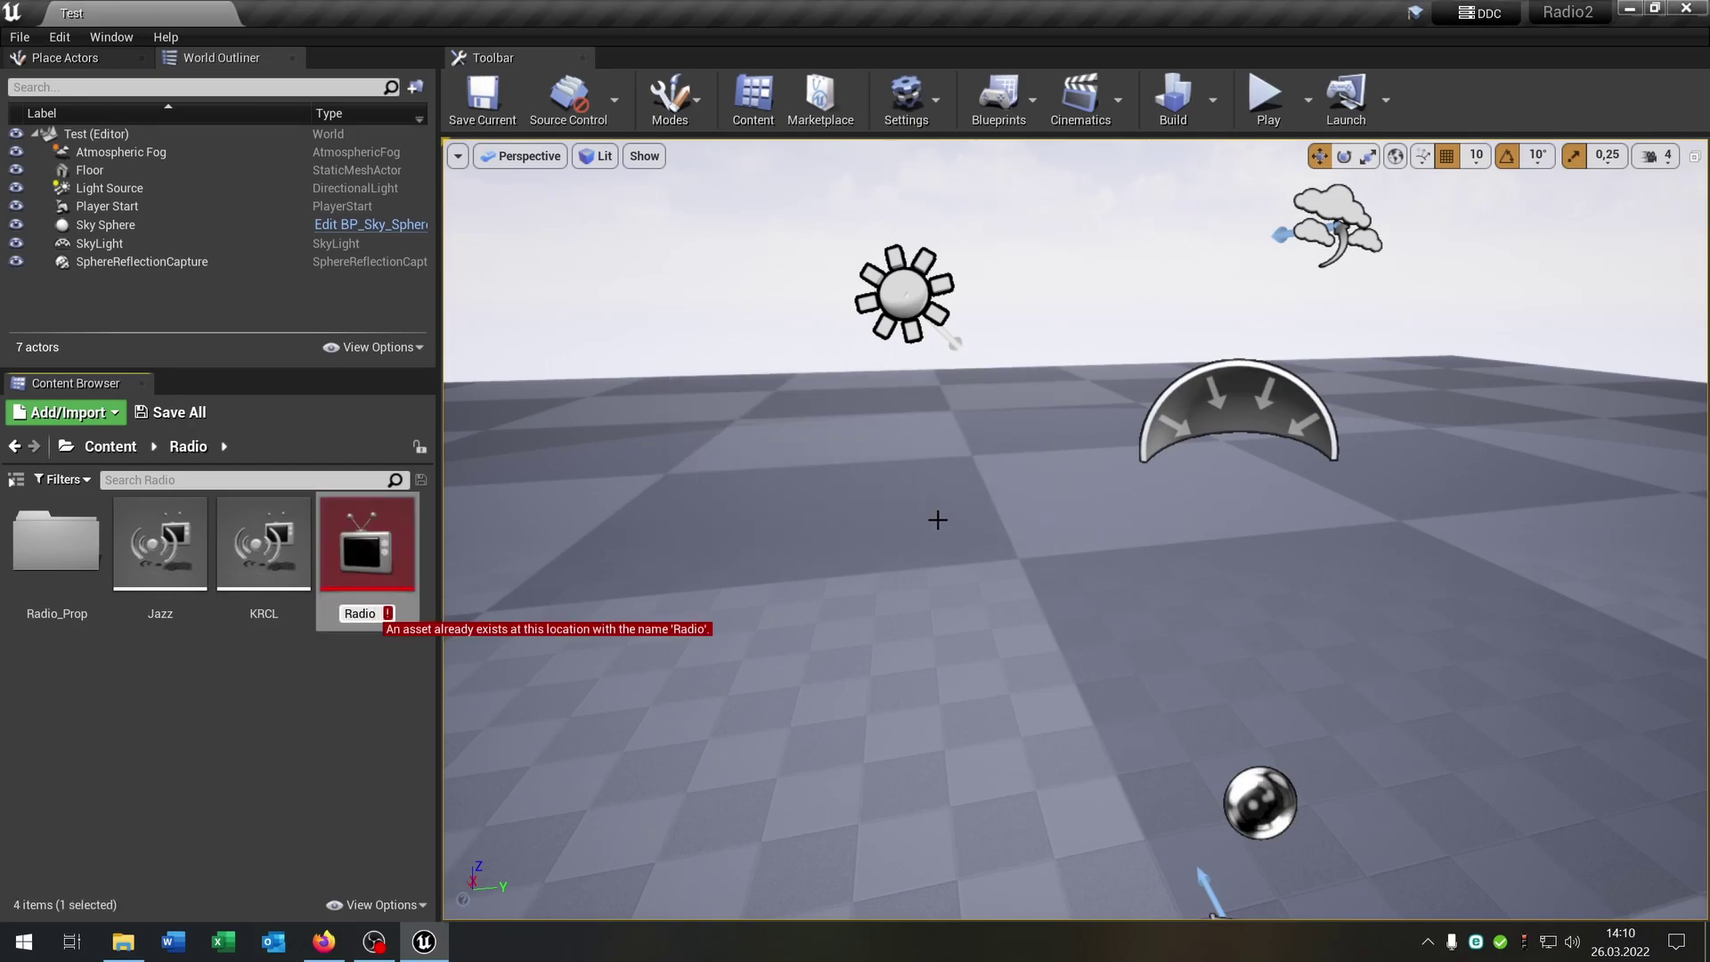
pyautogui.write('Play')
pyautogui.press('Return')
pyautogui.doubleClick(367, 548)
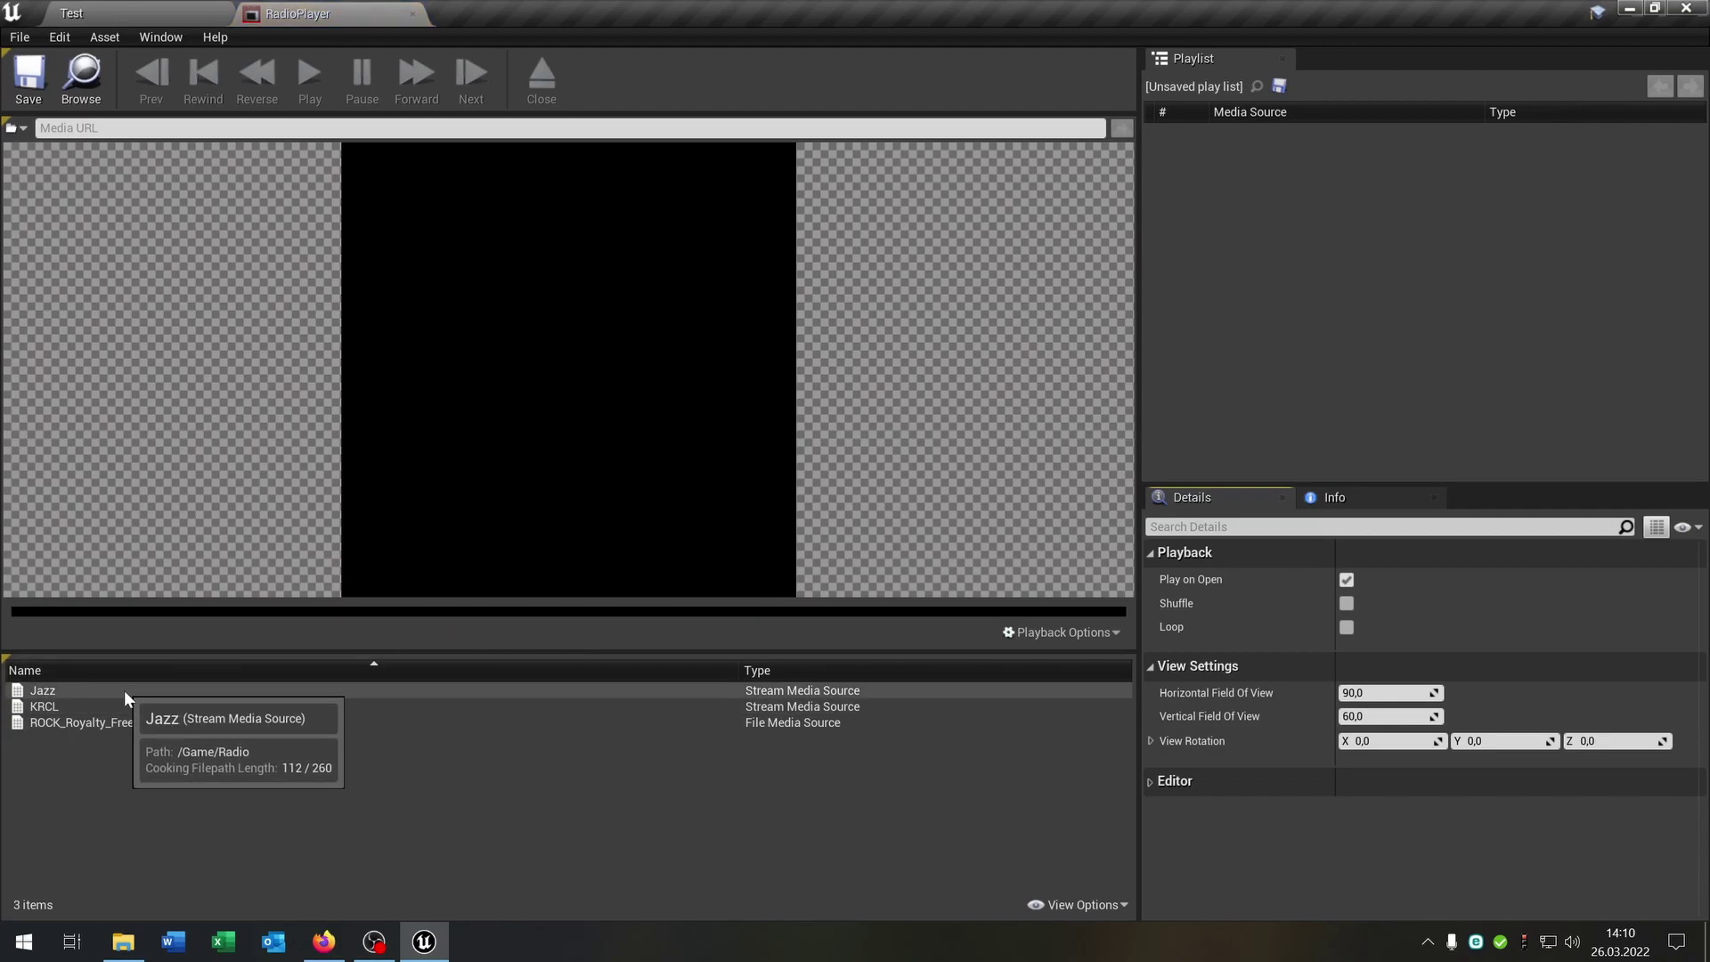
pyautogui.doubleClick(124, 691)
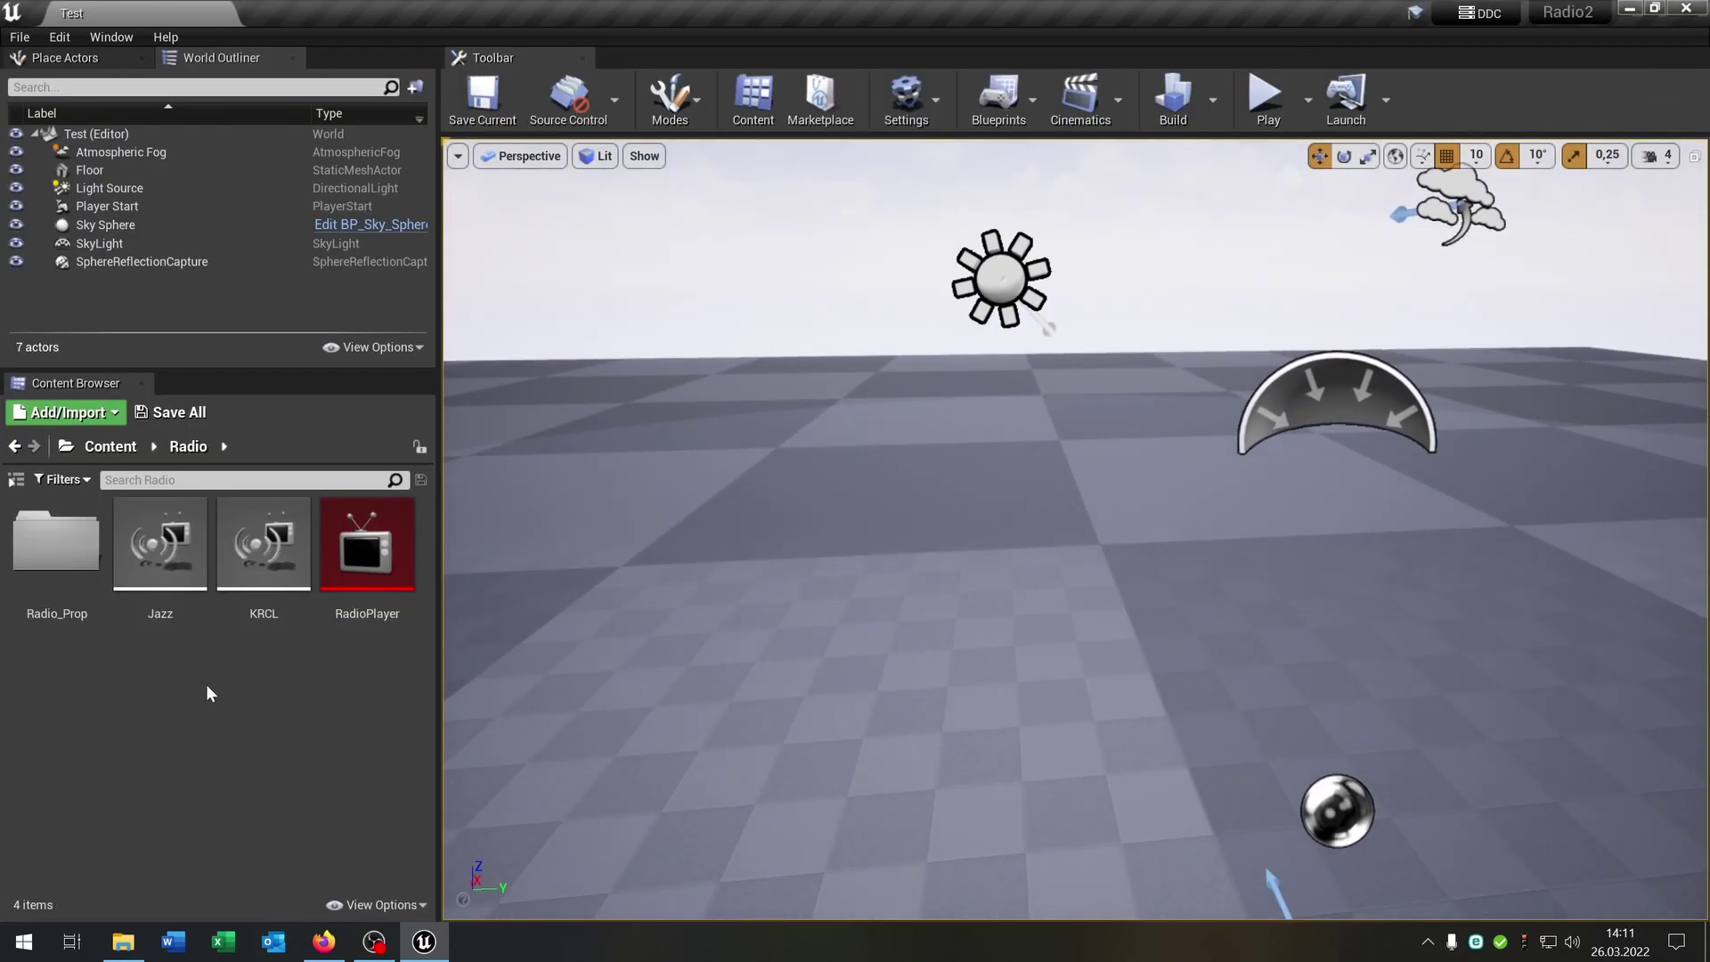
# Open the Radio mesh in the Radio_Prop folder and orbit around it
pyautogui.doubleClick(57, 541)
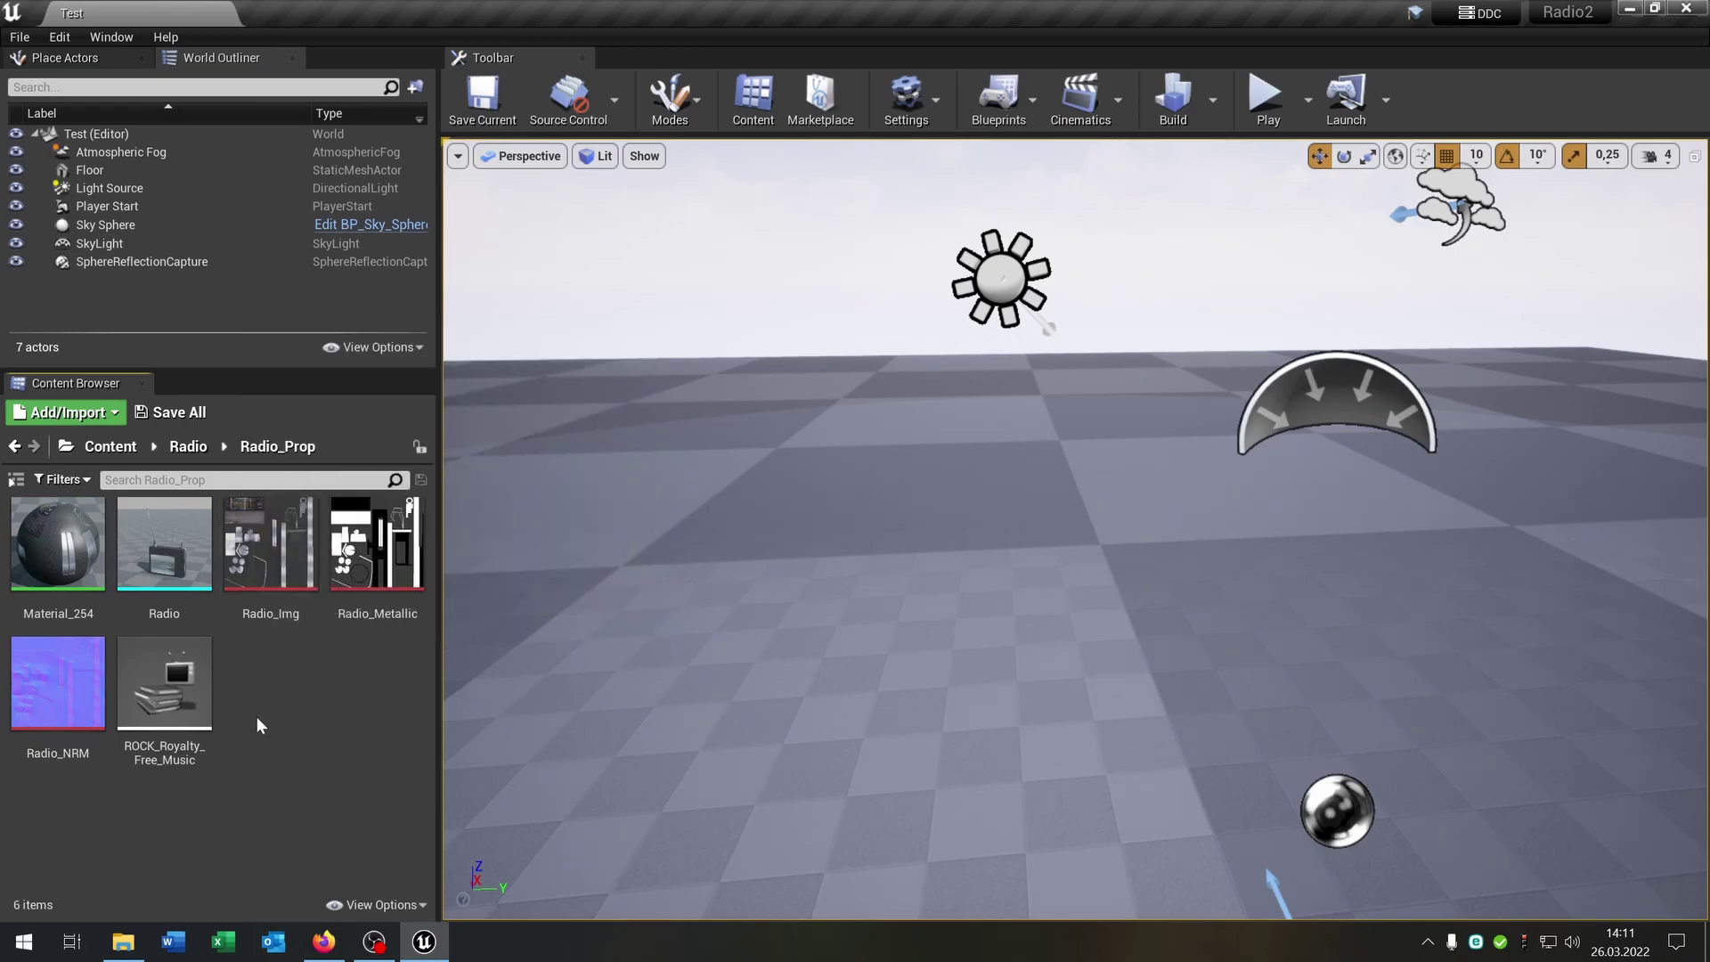
pyautogui.doubleClick(164, 542)
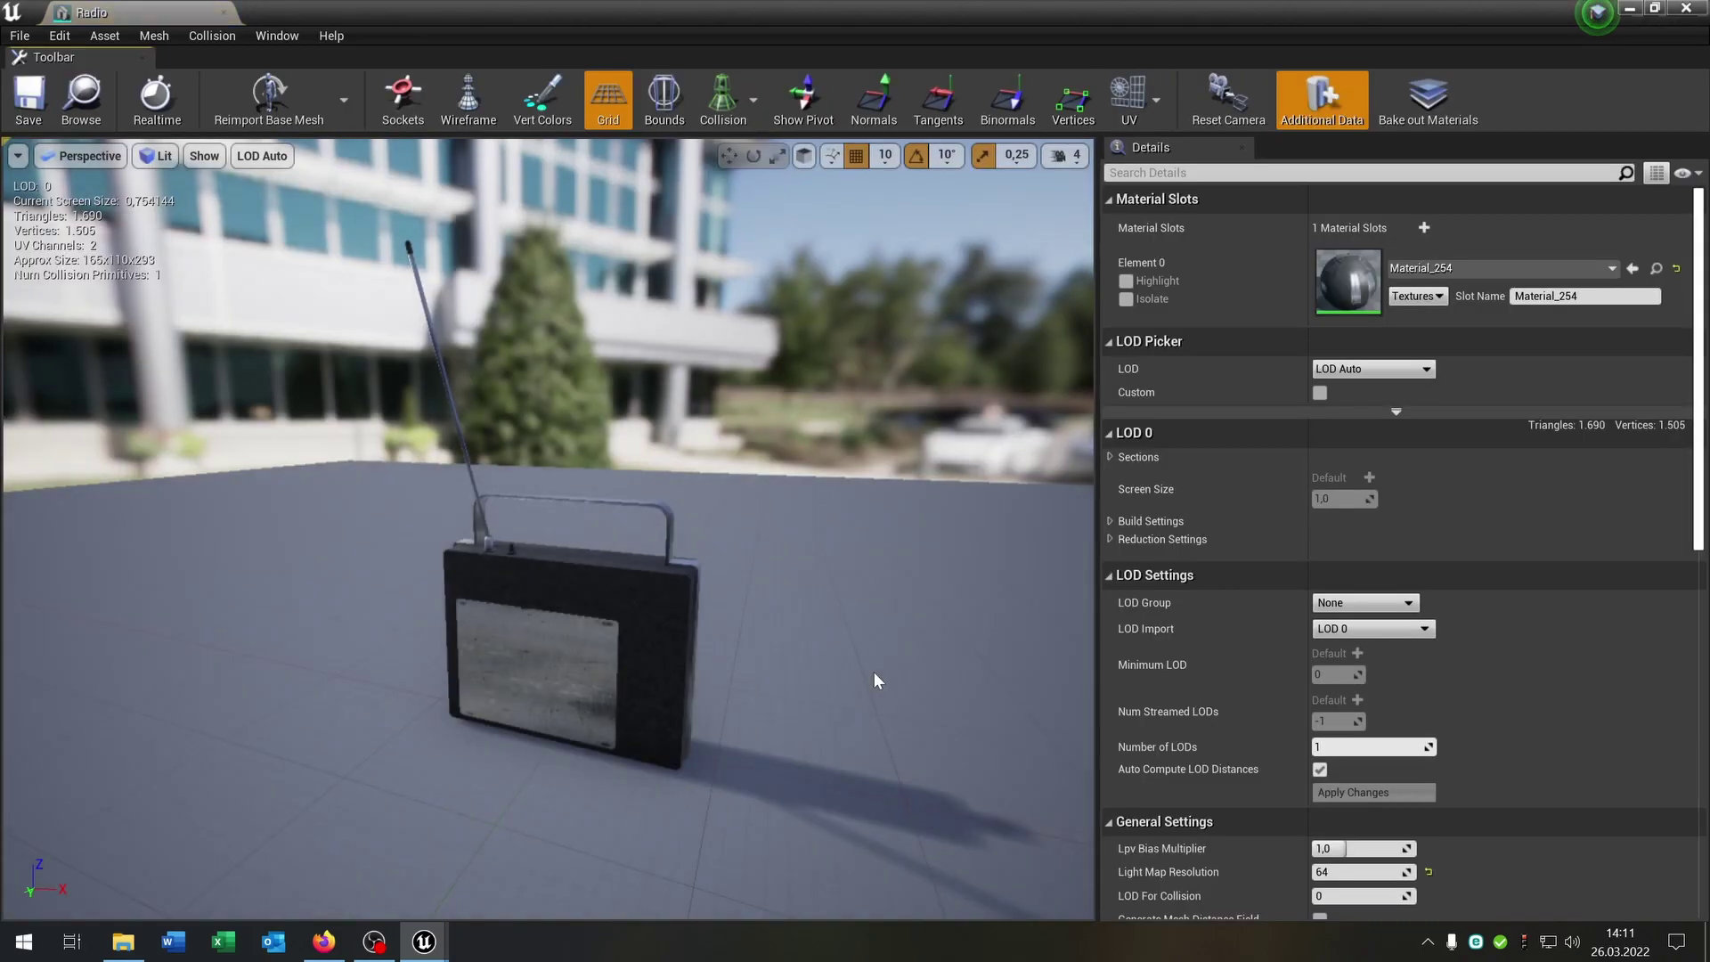
pyautogui.scroll(2, 749, 677)
pyautogui.moveTo(832, 684)
pyautogui.mouseDown()
pyautogui.moveTo(668, 674)
pyautogui.moveTo(749, 675)
pyautogui.mouseUp()
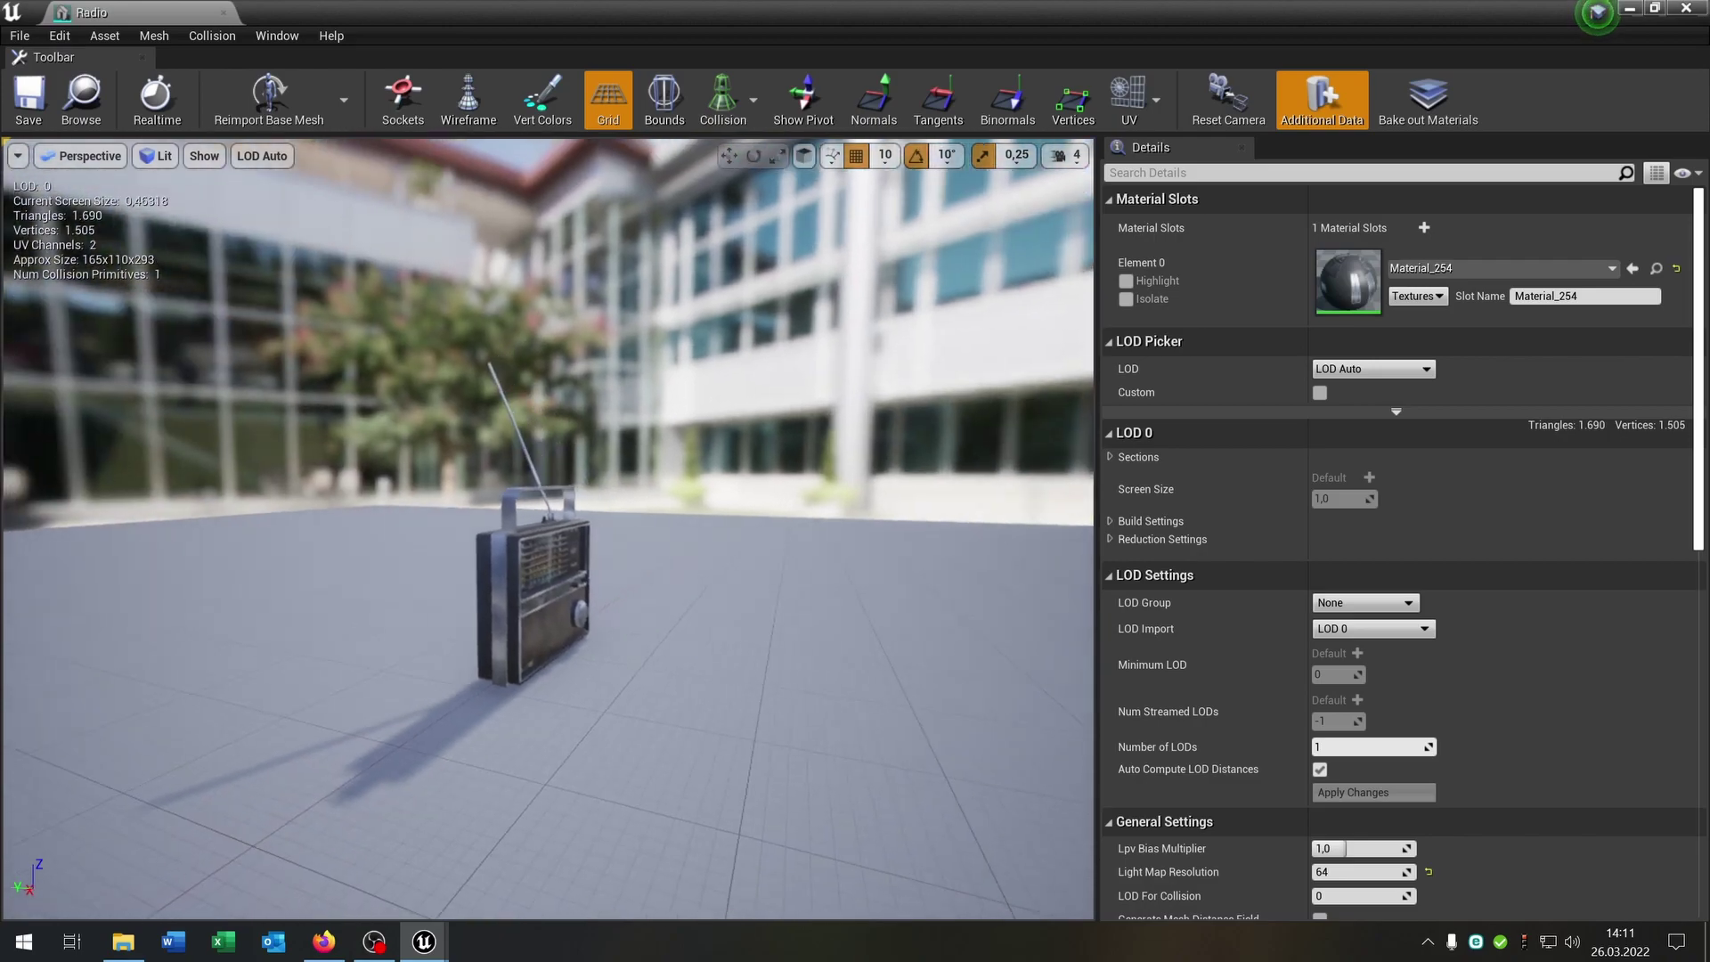
pyautogui.click(227, 11)
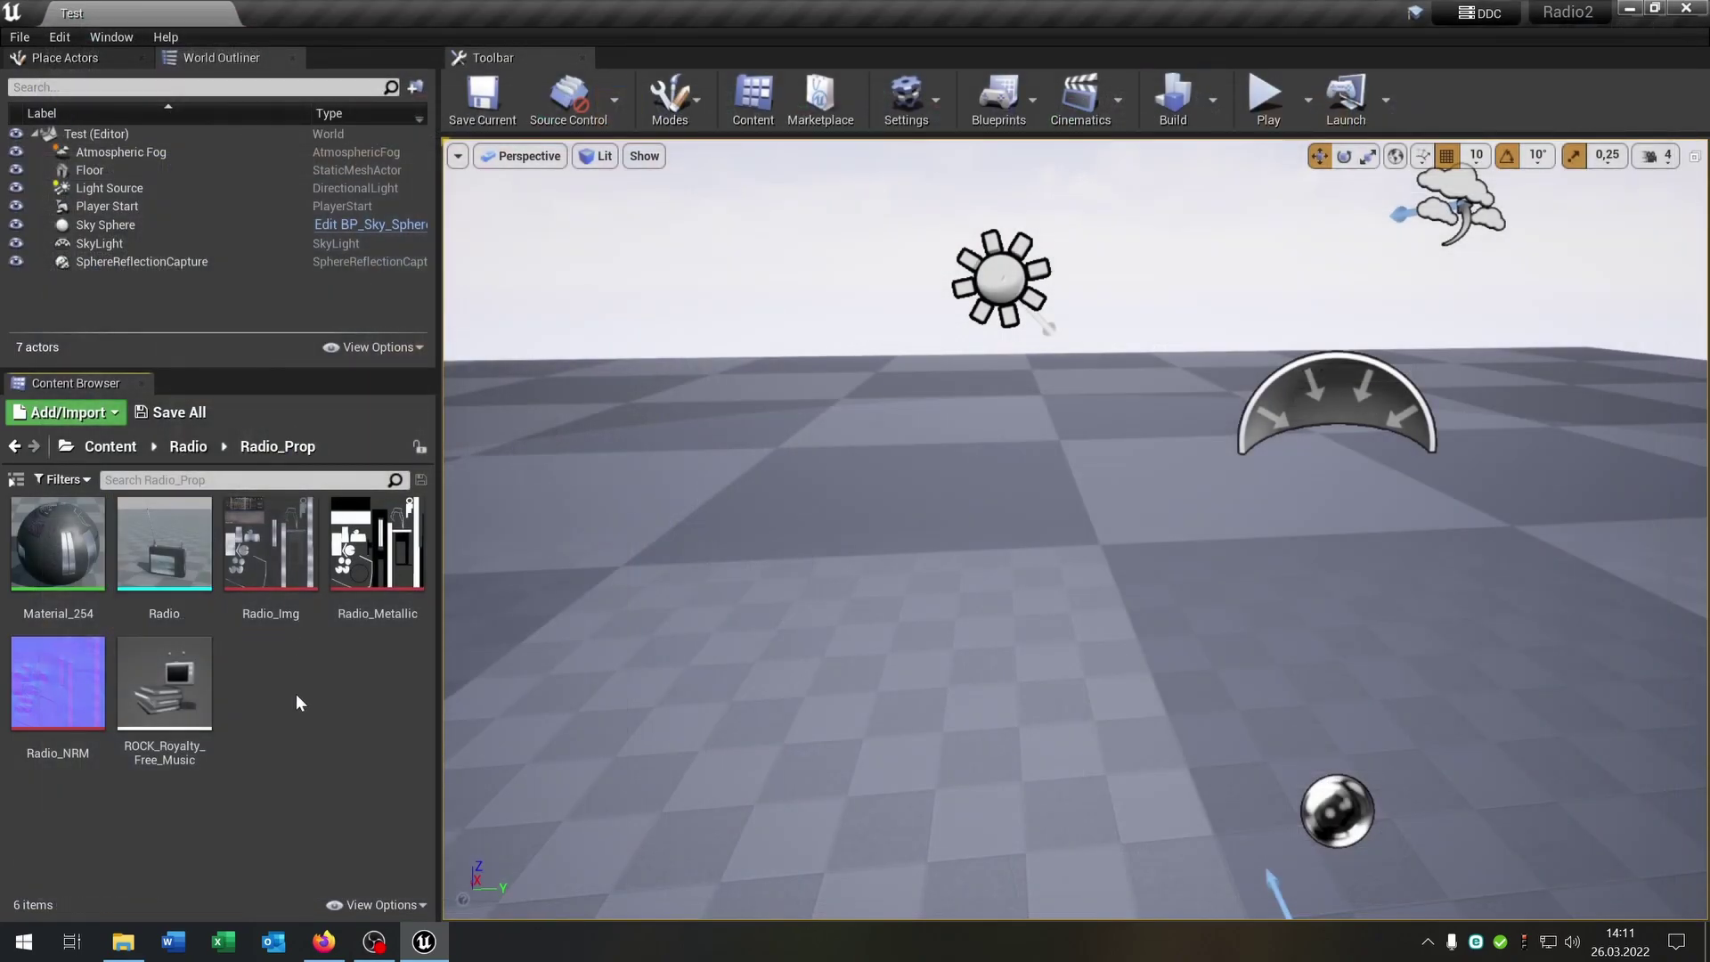
# Create an Actor-based Blueprint Class in Radio_Prop
pyautogui.rightClick(344, 709)
pyautogui.click(486, 216)
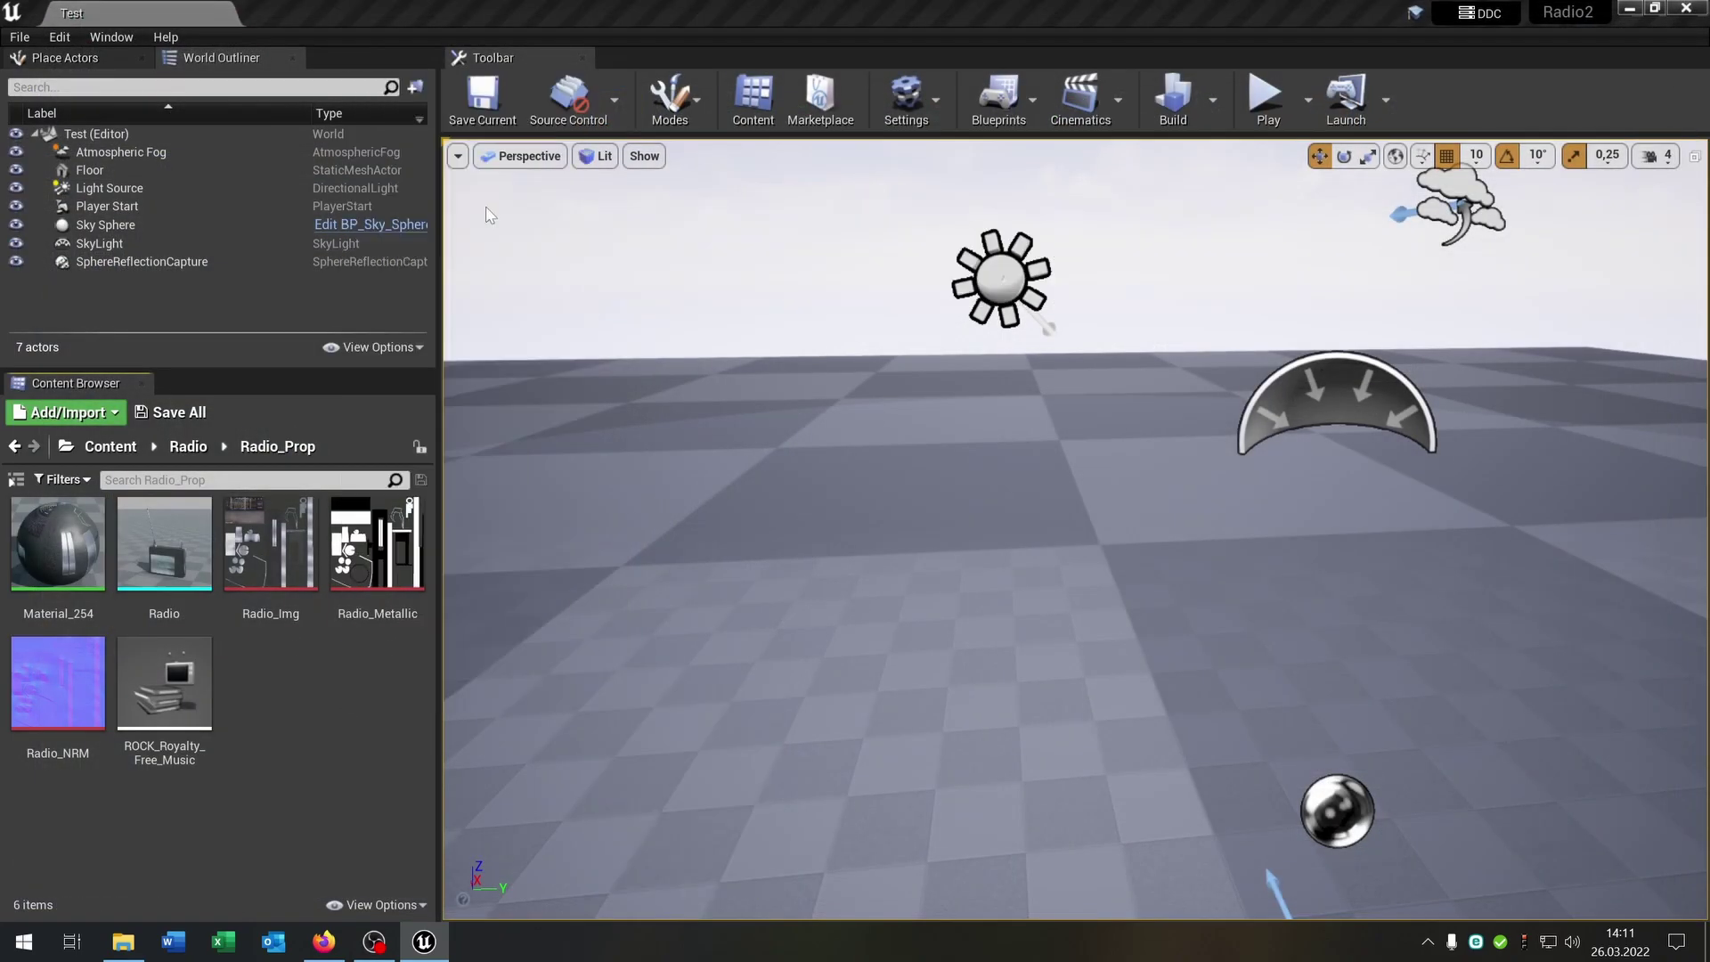
pyautogui.click(818, 305)
pyautogui.write('R')
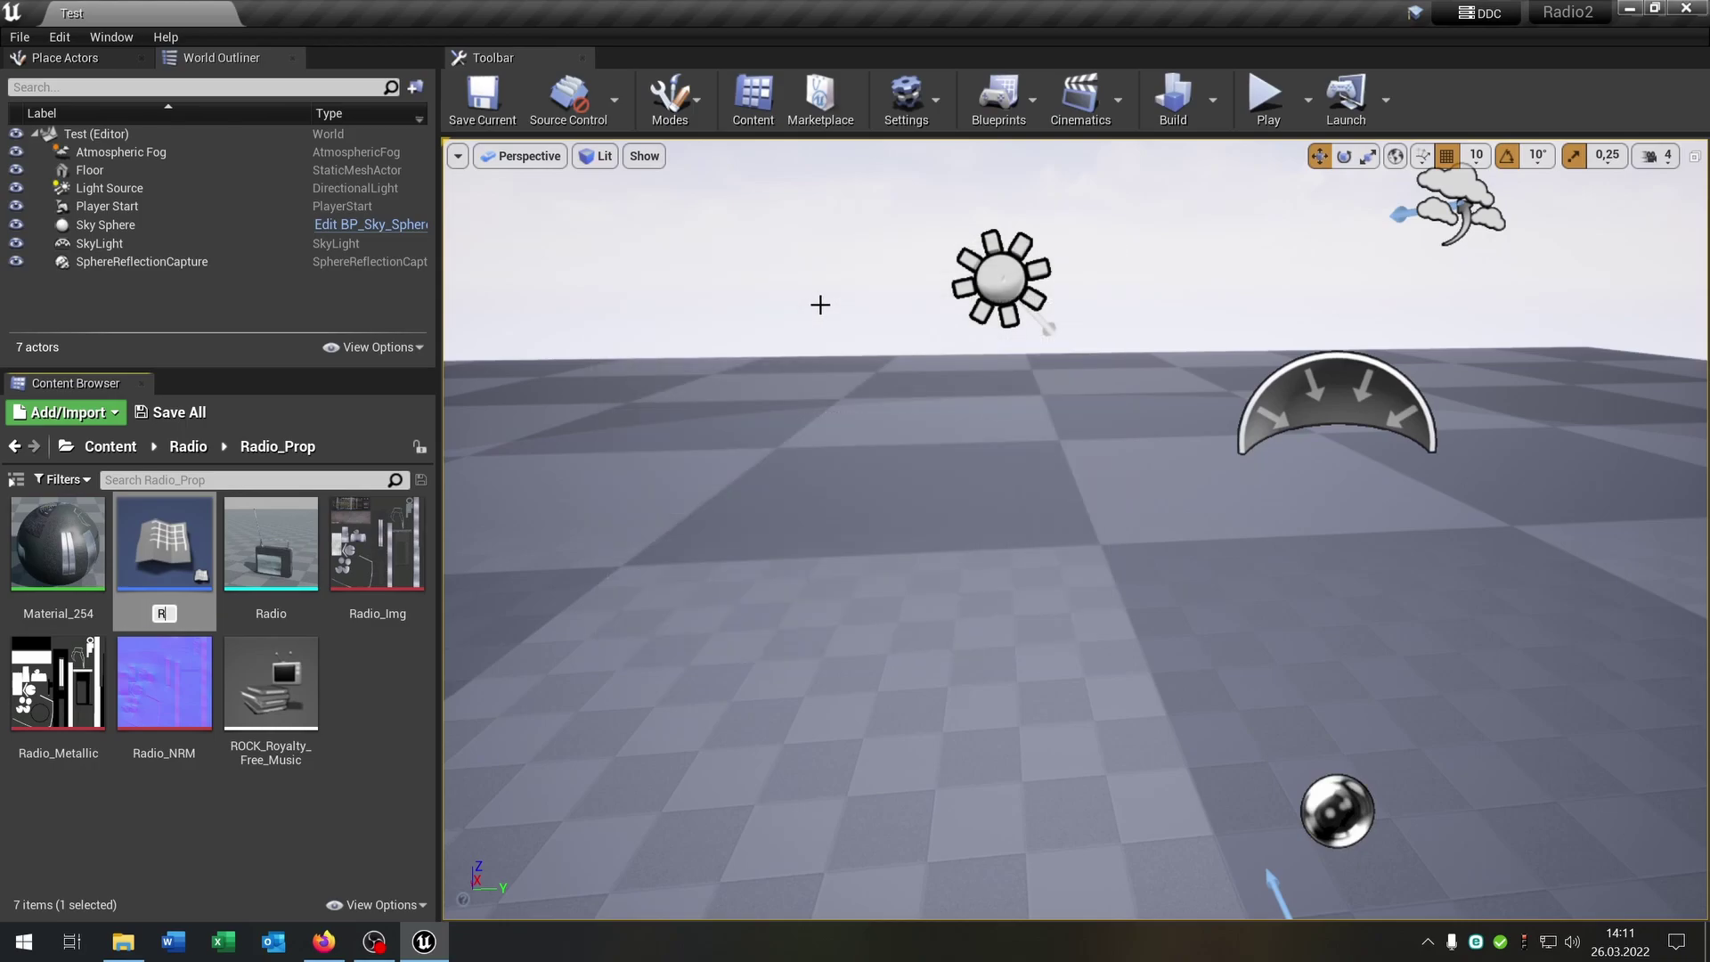
pyautogui.write('adio_BP')
# Add the Radio static mesh to Radio_BP and make it the root component
pyautogui.press('Return')
pyautogui.press('Return')
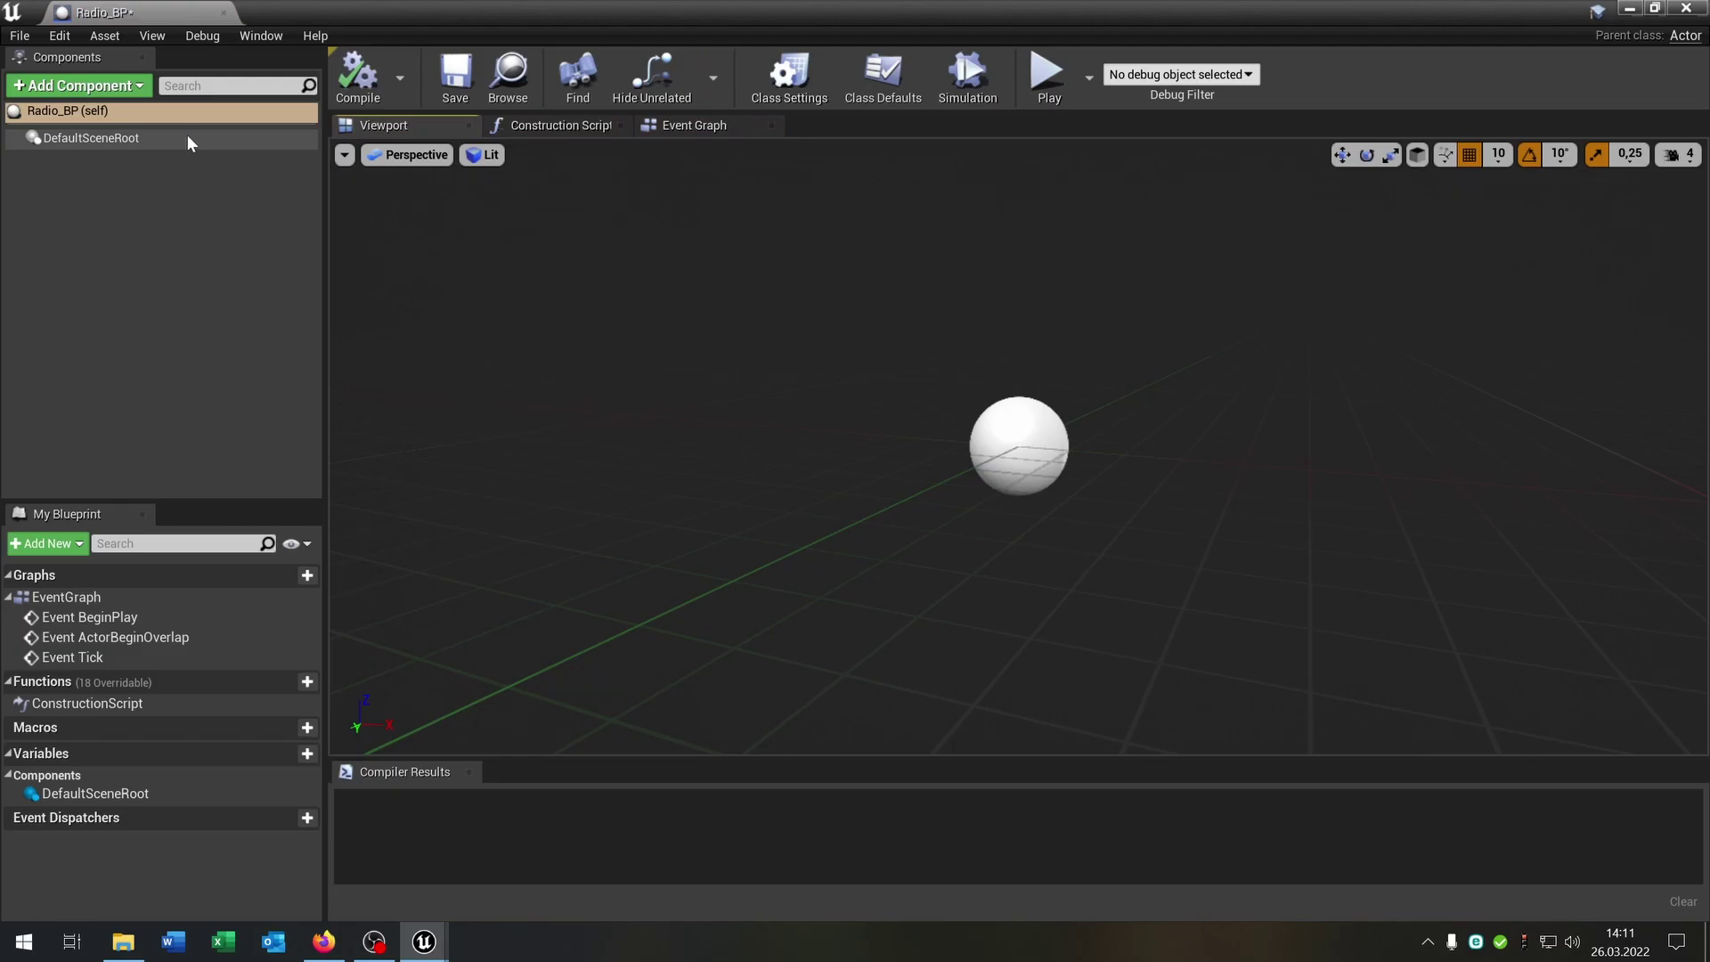
pyautogui.click(74, 11)
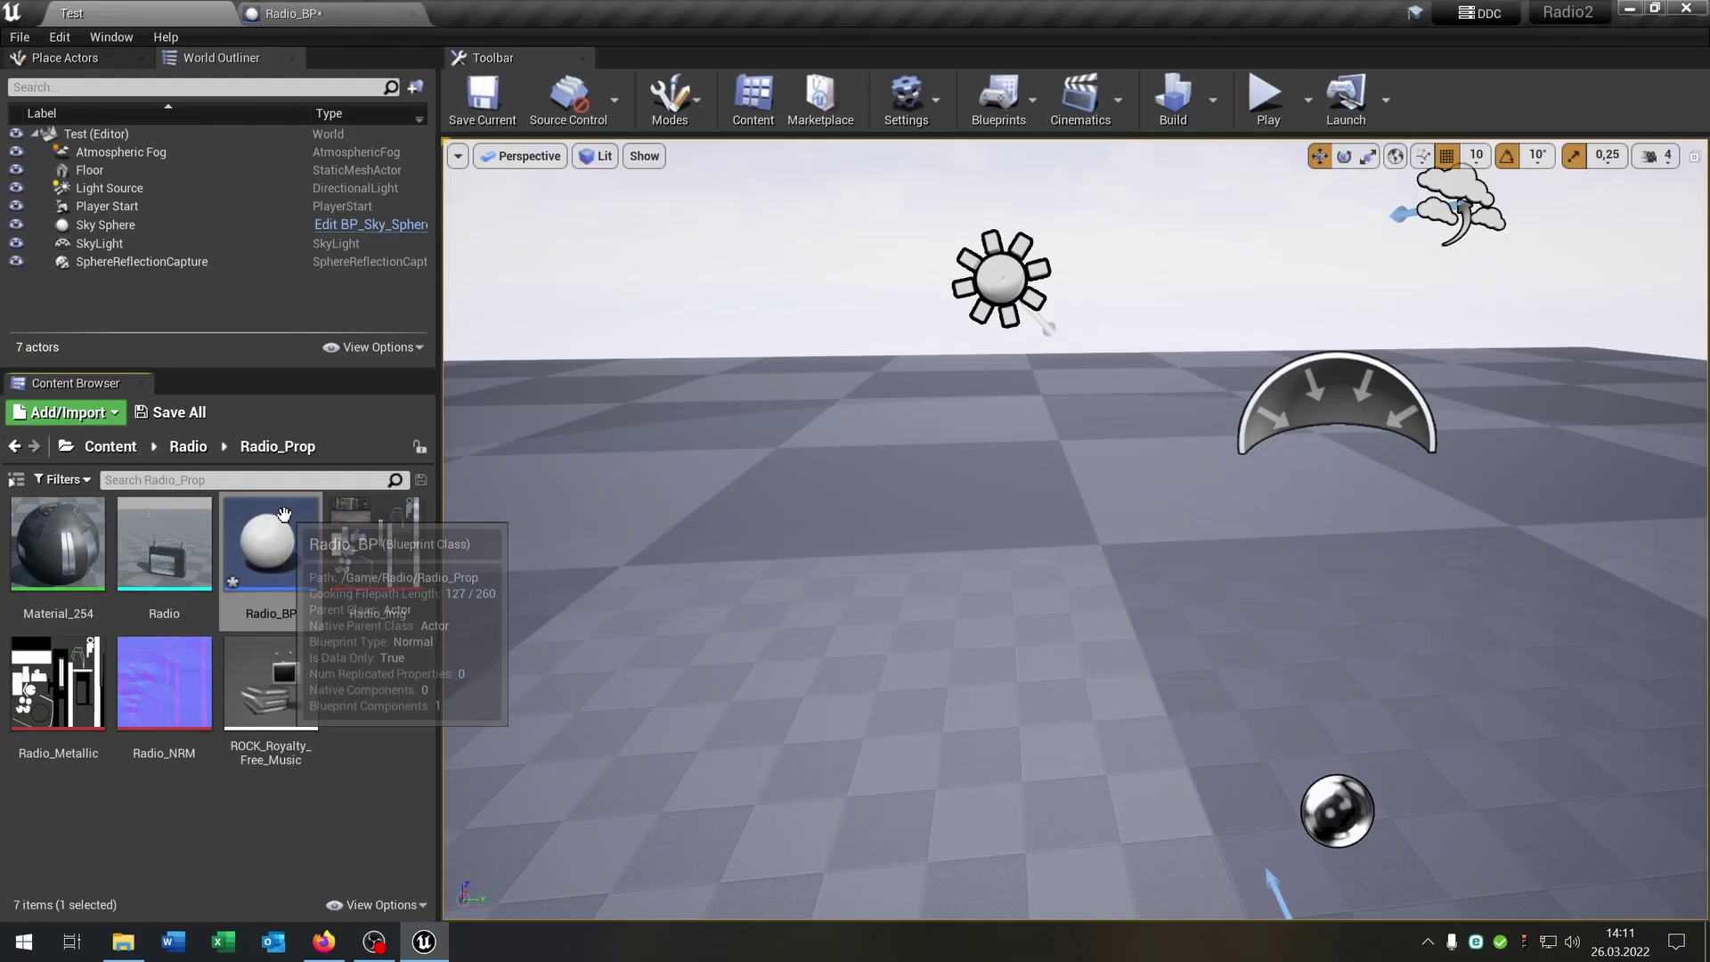
pyautogui.click(287, 12)
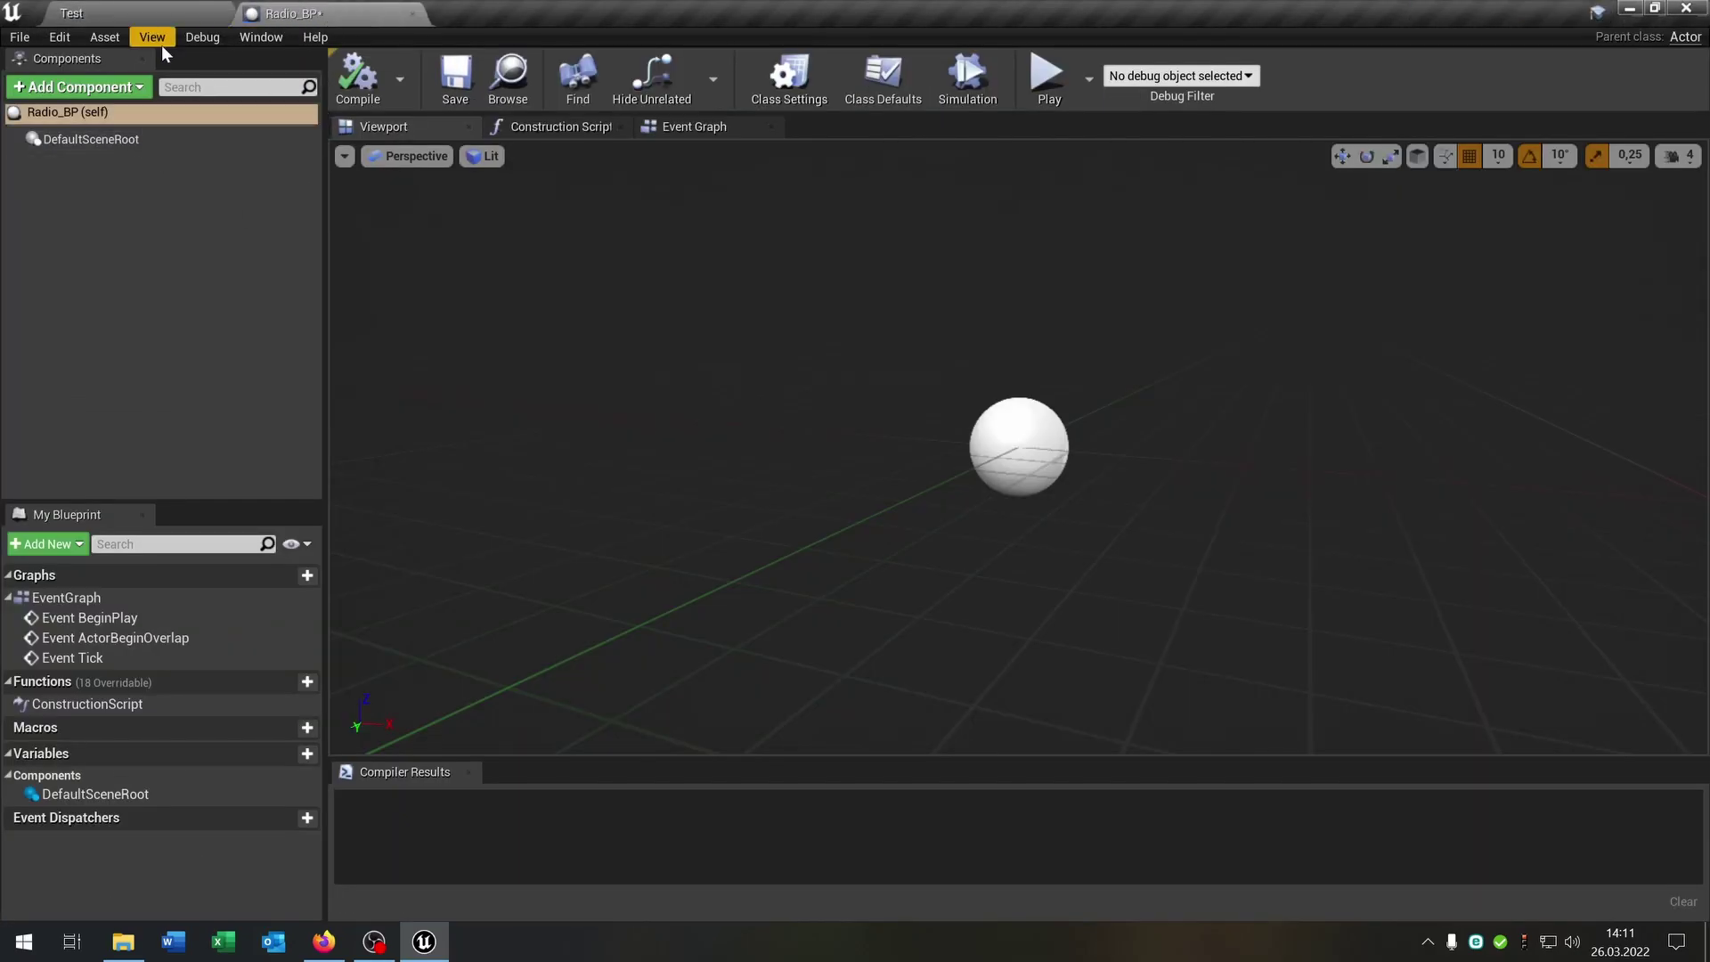
pyautogui.click(77, 87)
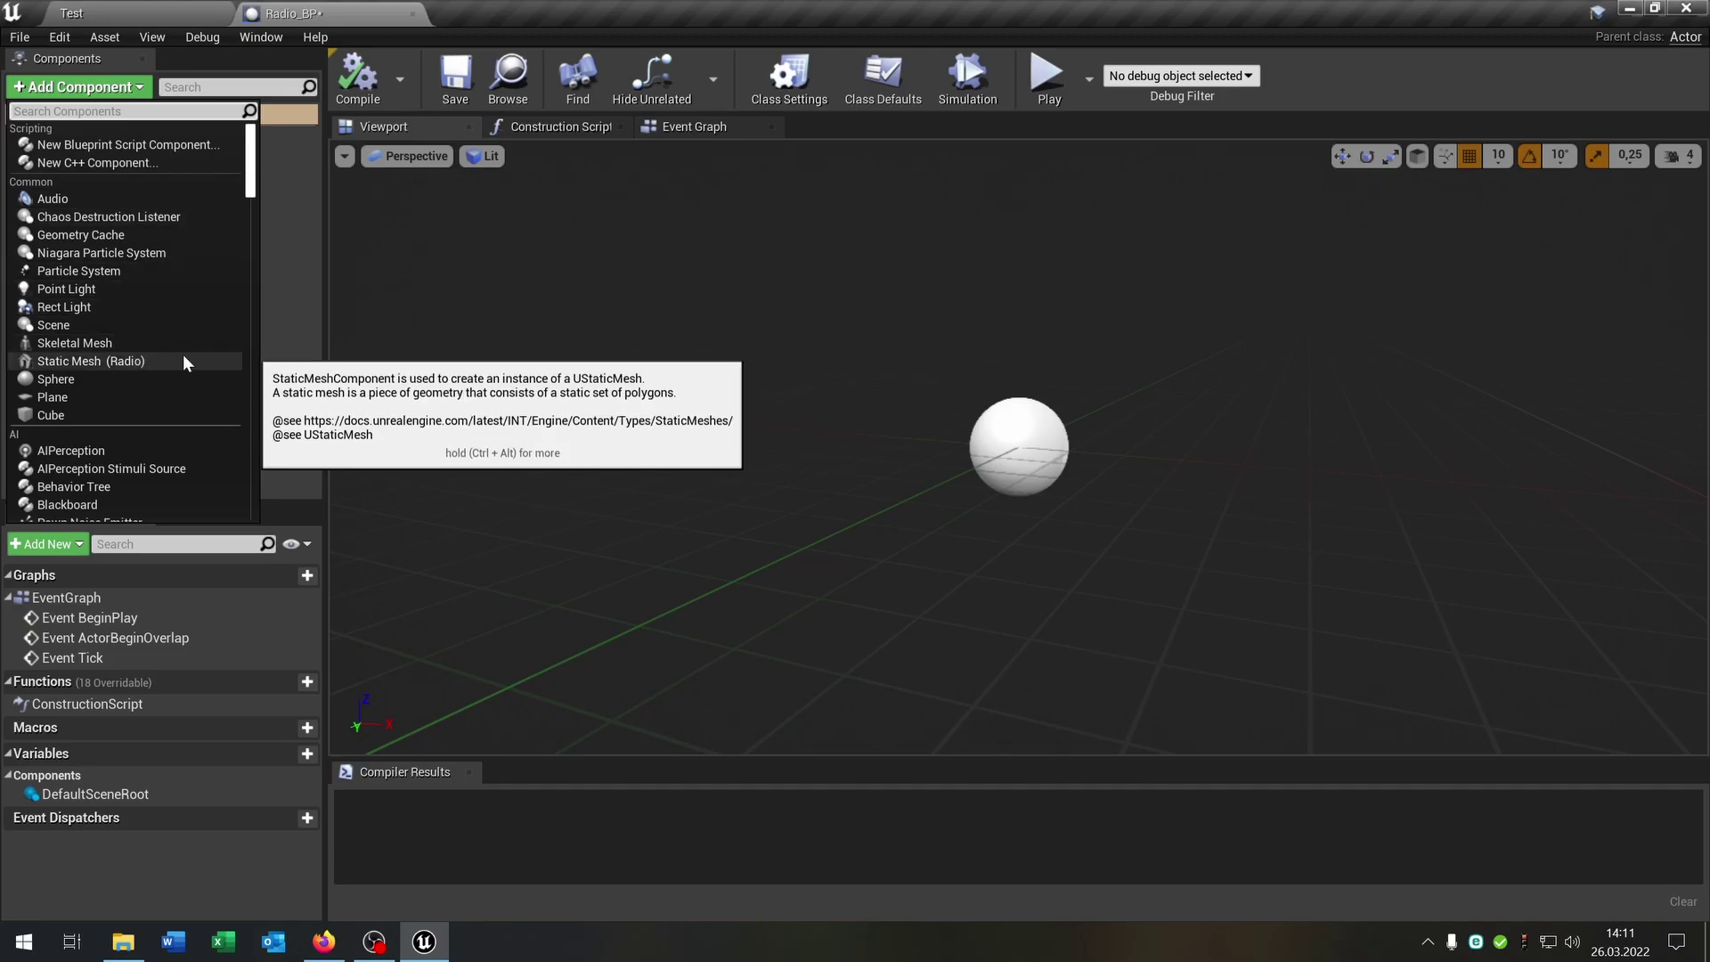
pyautogui.click(143, 360)
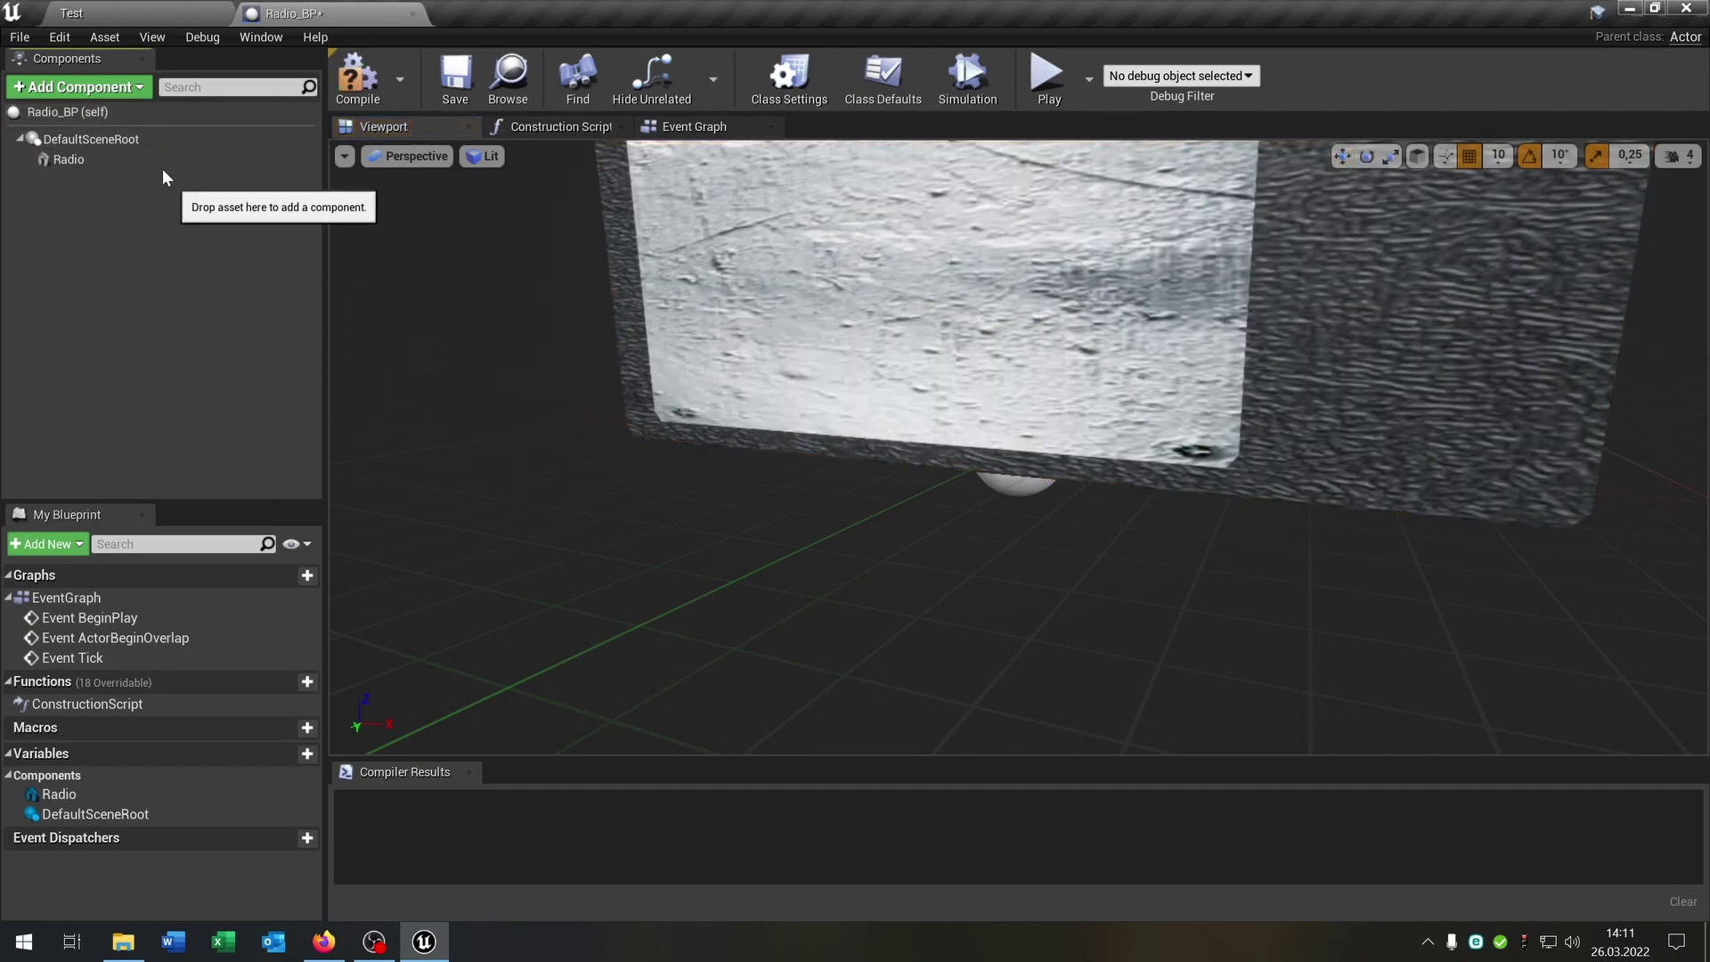
pyautogui.click(67, 160)
pyautogui.moveTo(68, 159); pyautogui.dragTo(88, 139)
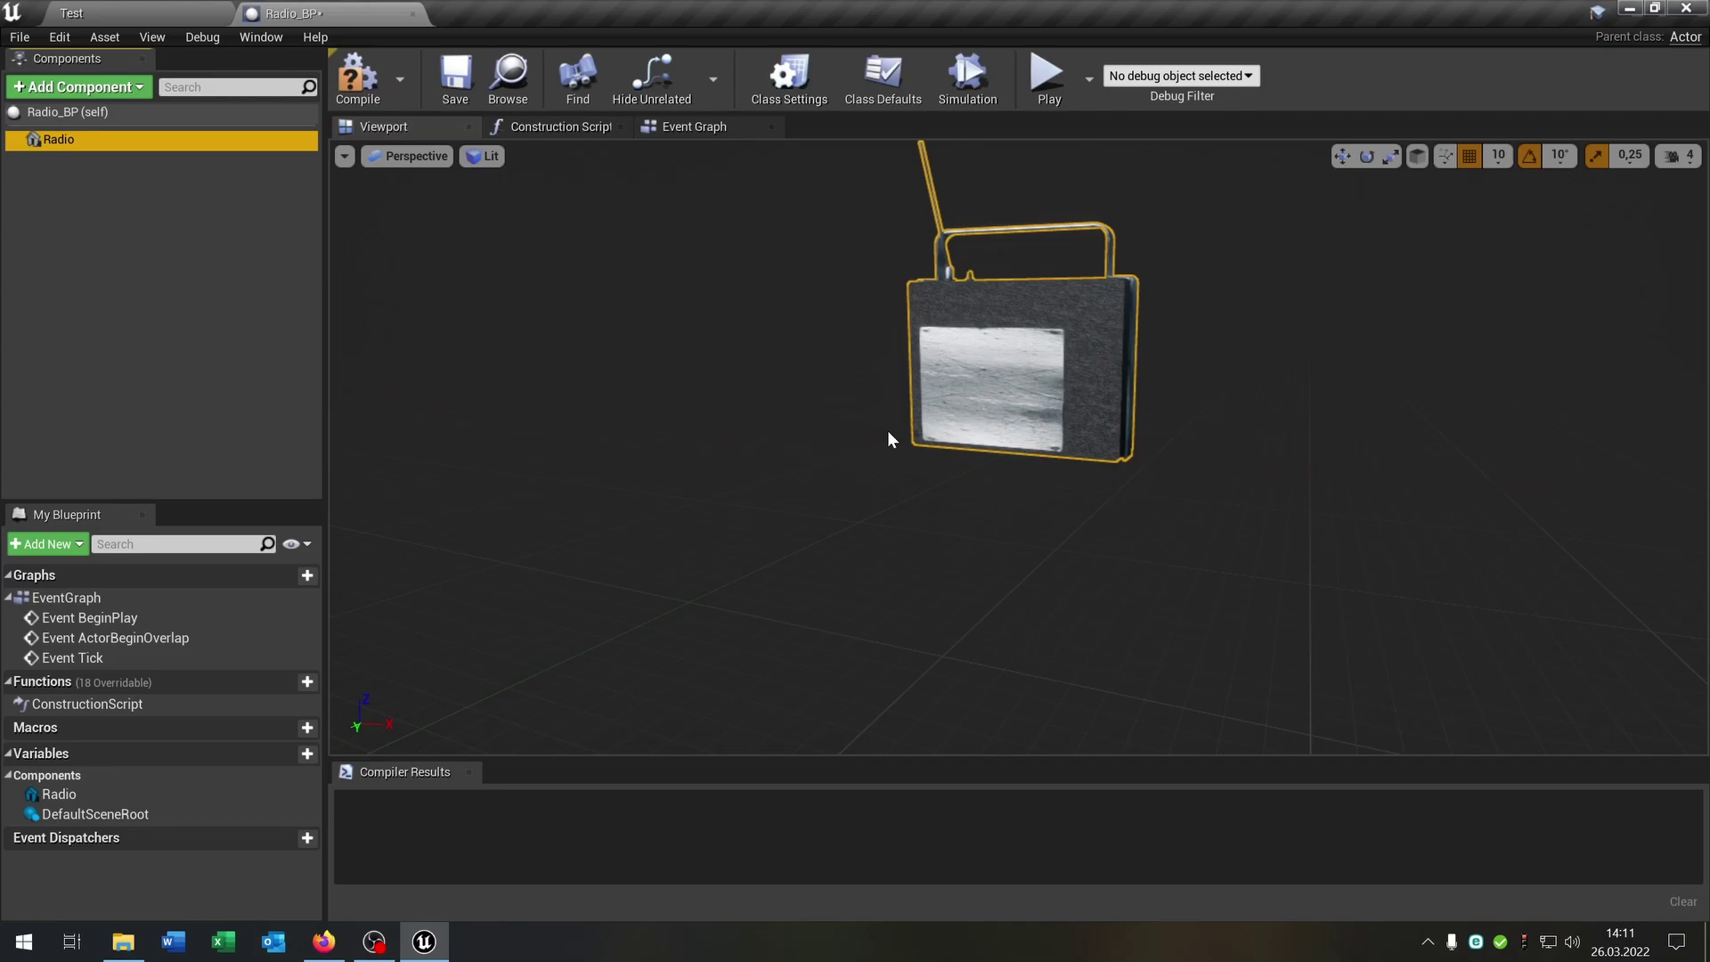
# Attach a MediaSound component beneath the Radio mesh
pyautogui.moveTo(889, 440); pyautogui.dragTo(855, 440)
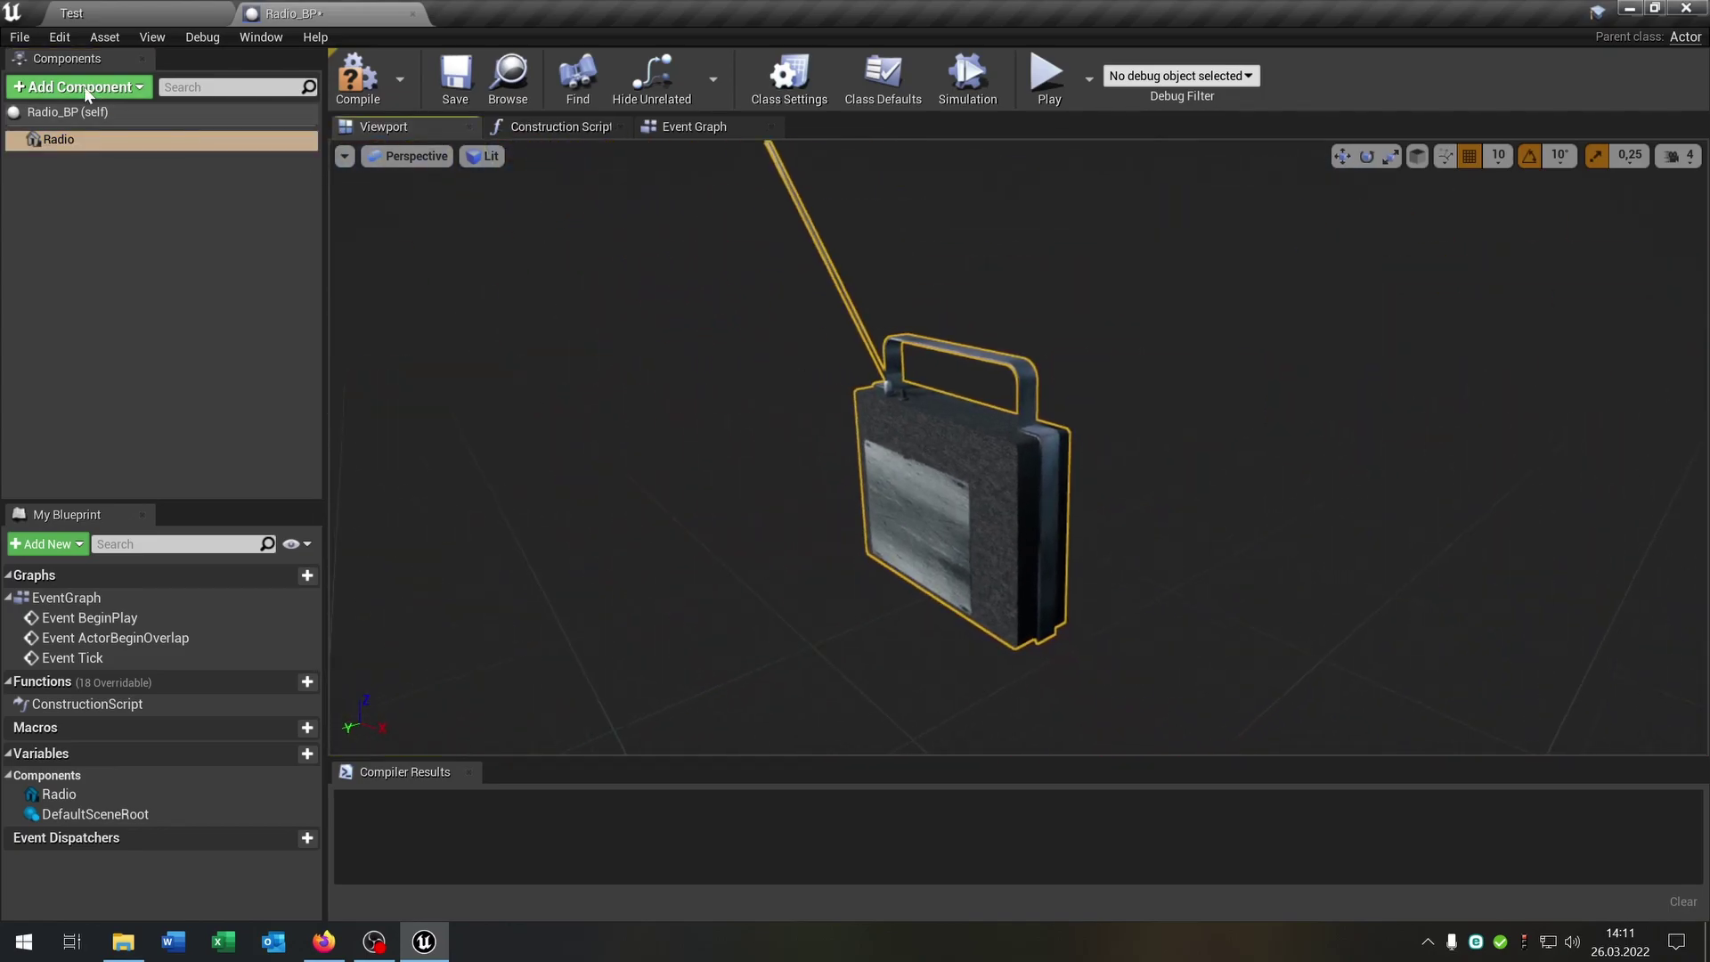
pyautogui.click(84, 86)
pyautogui.write('media')
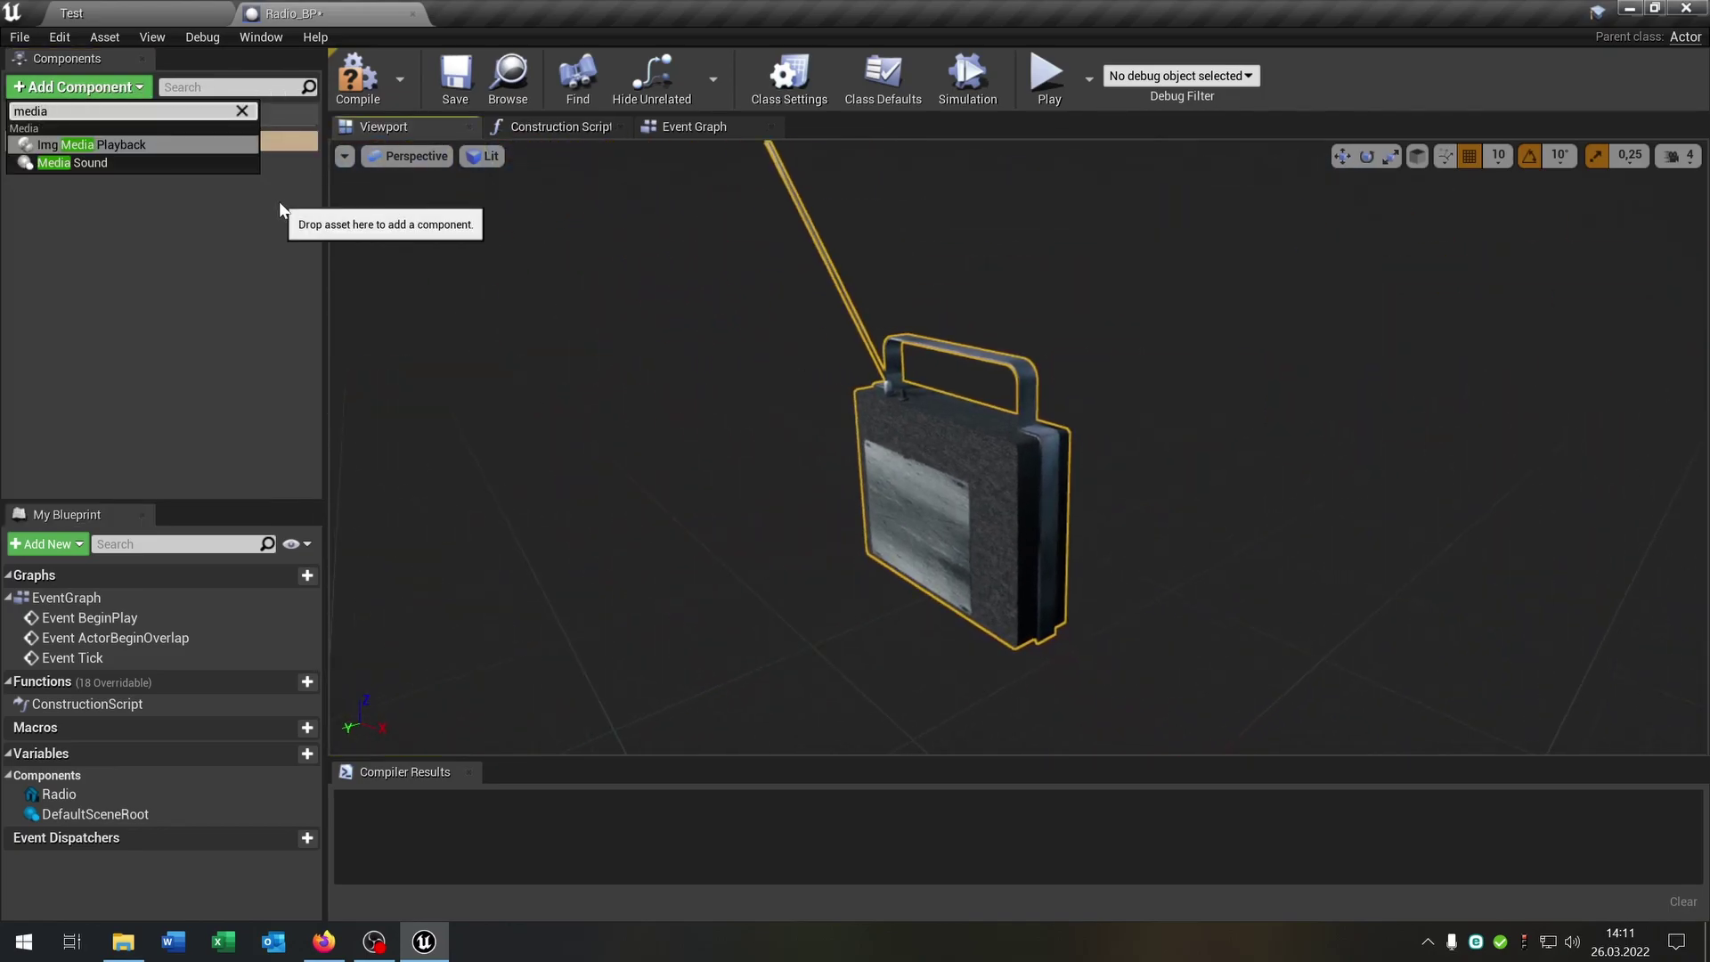
pyautogui.click(81, 162)
# Assign RadioPlayer as the MediaSound component's media player
pyautogui.click(241, 40)
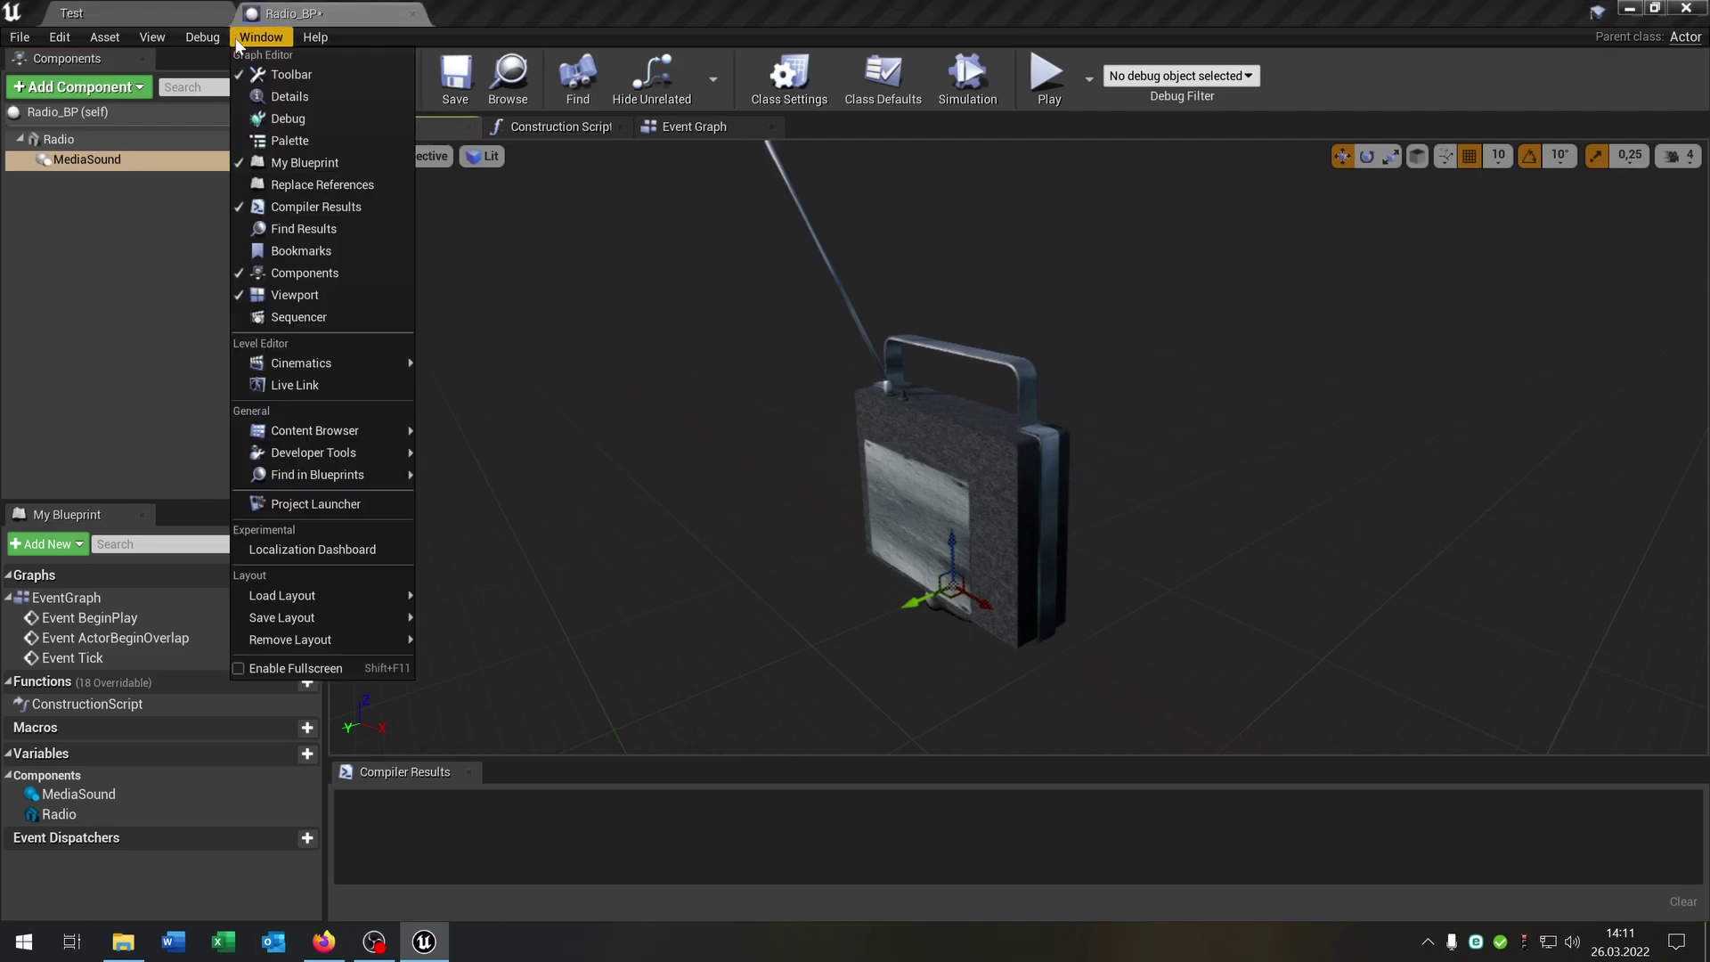
pyautogui.click(289, 97)
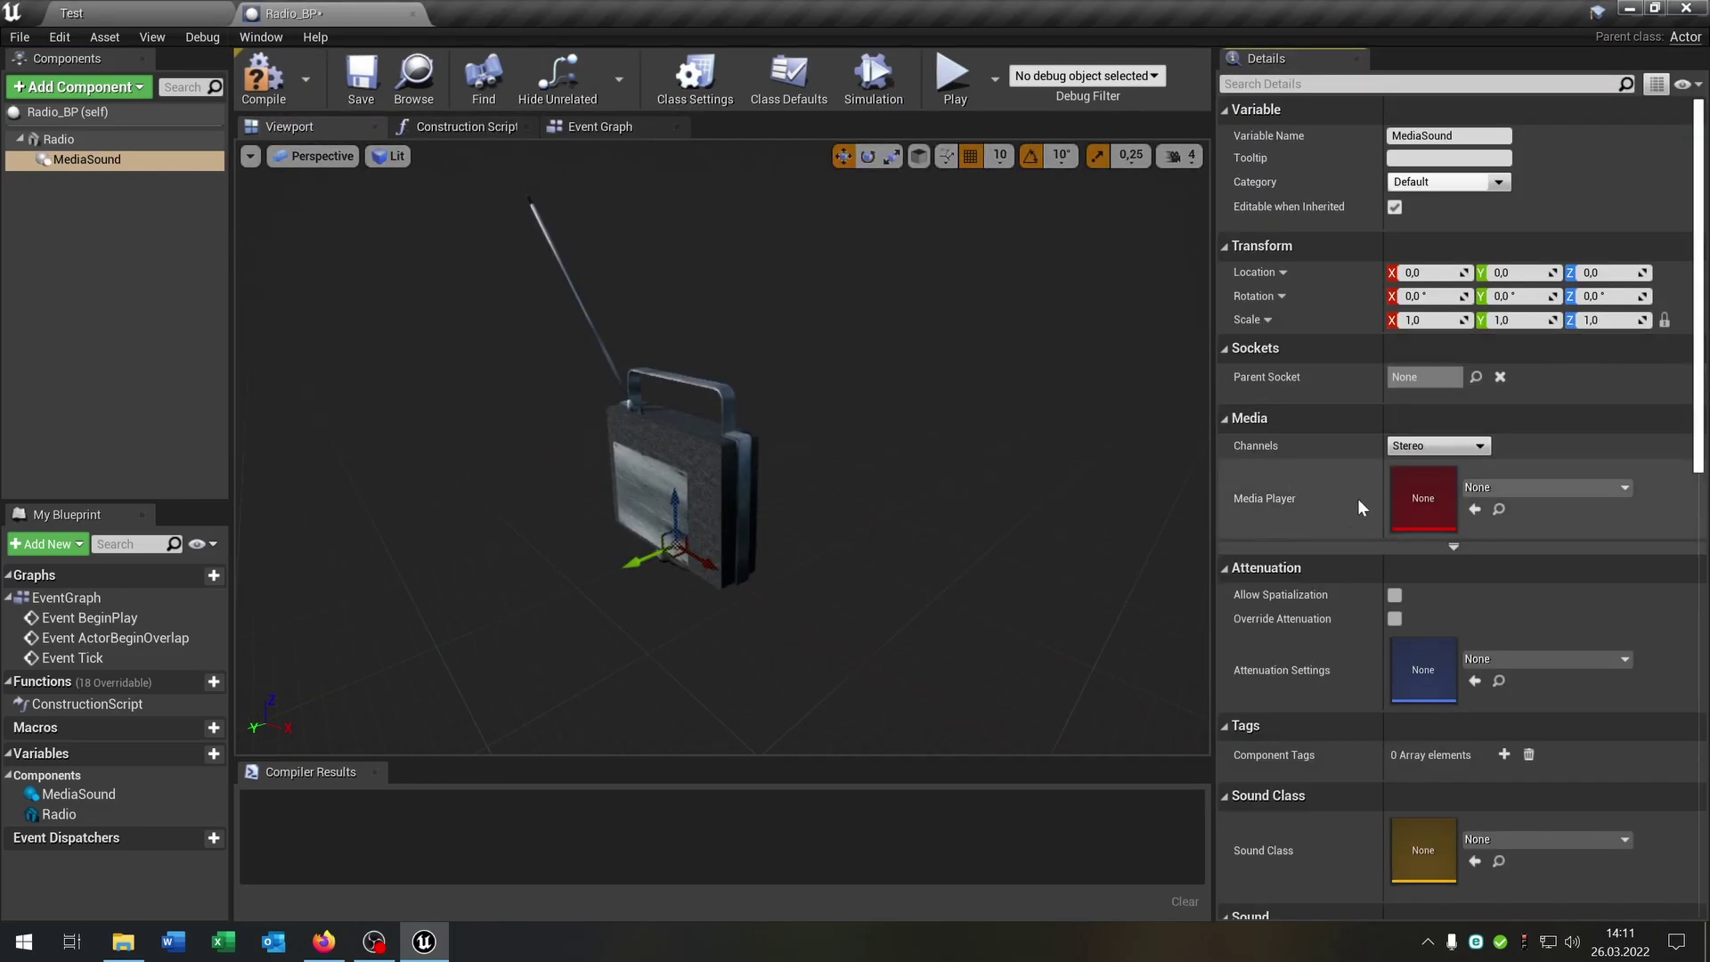
pyautogui.click(1550, 492)
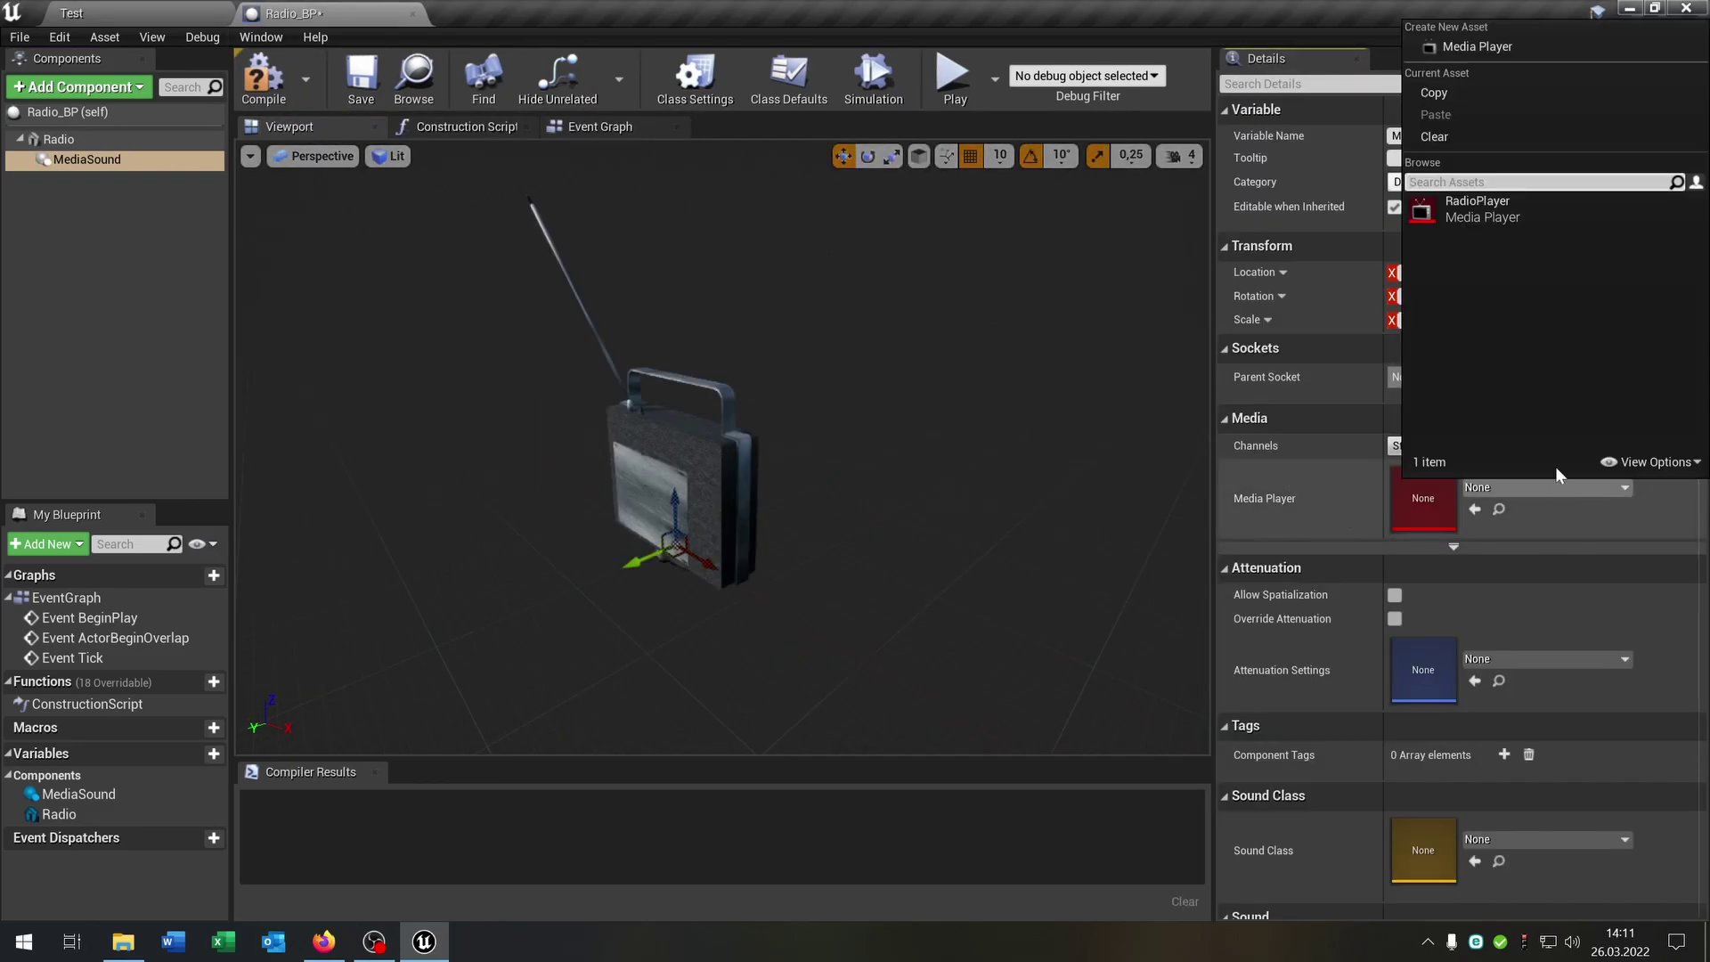
pyautogui.click(1488, 218)
pyautogui.scroll(-1, 1418, 577)
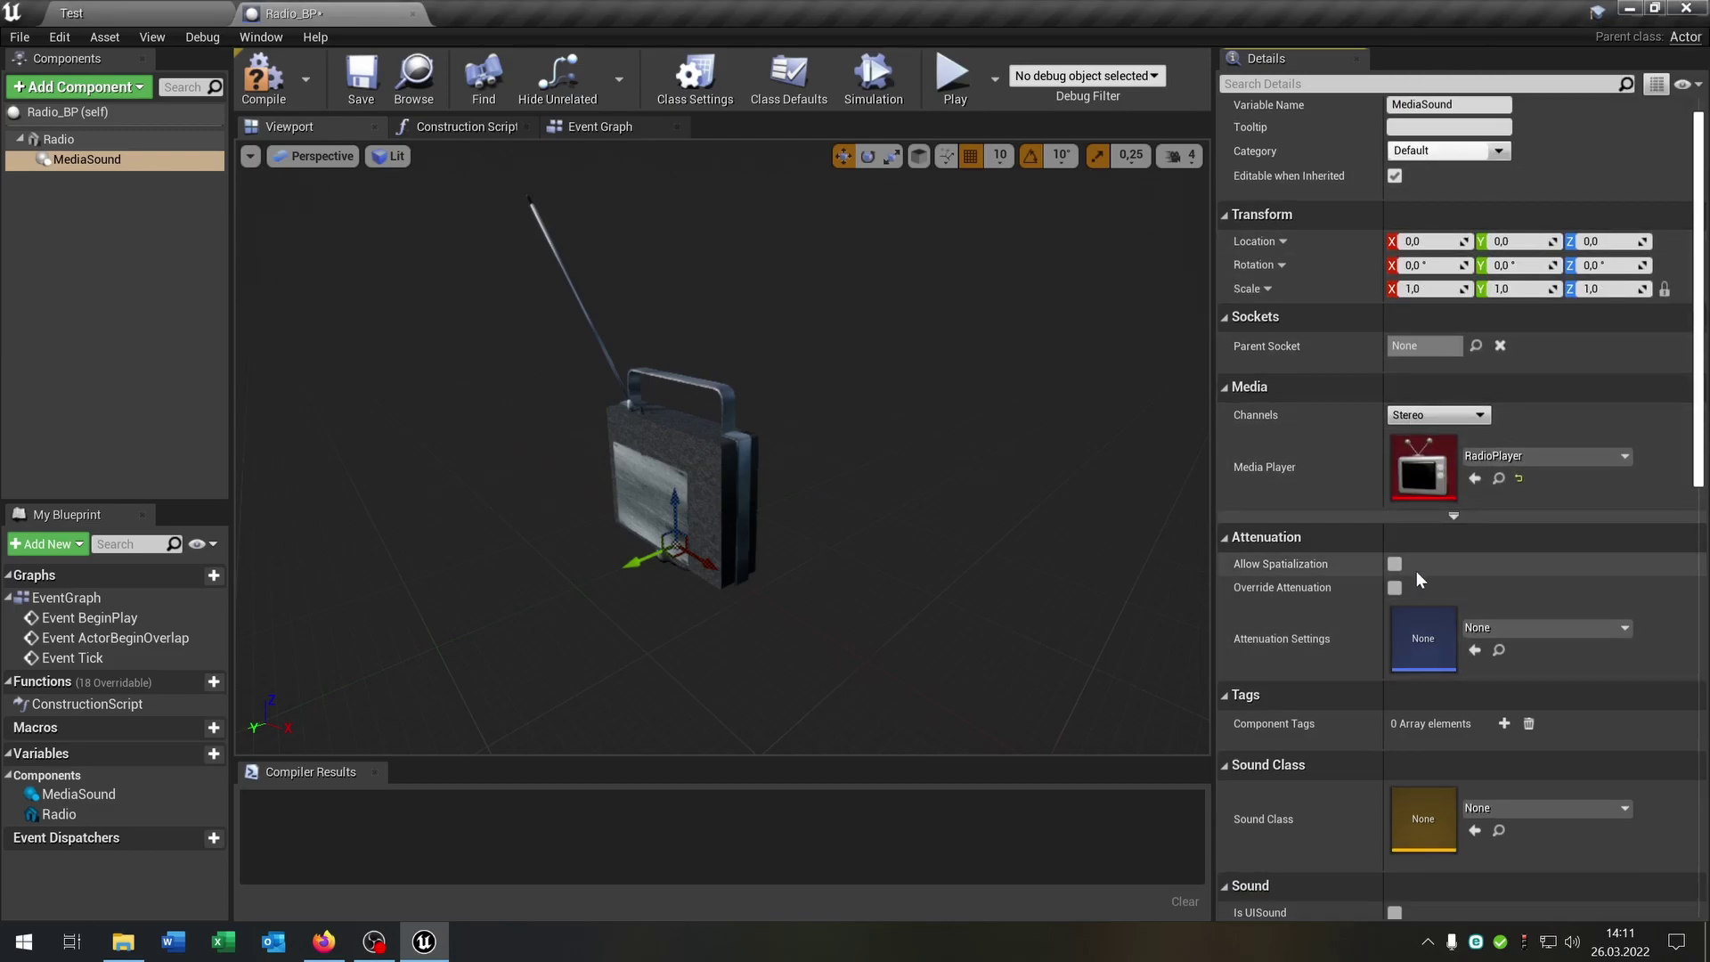
# Enable spatialization with 600 inner radius and 800 falloff, then compile and save
pyautogui.click(1393, 564)
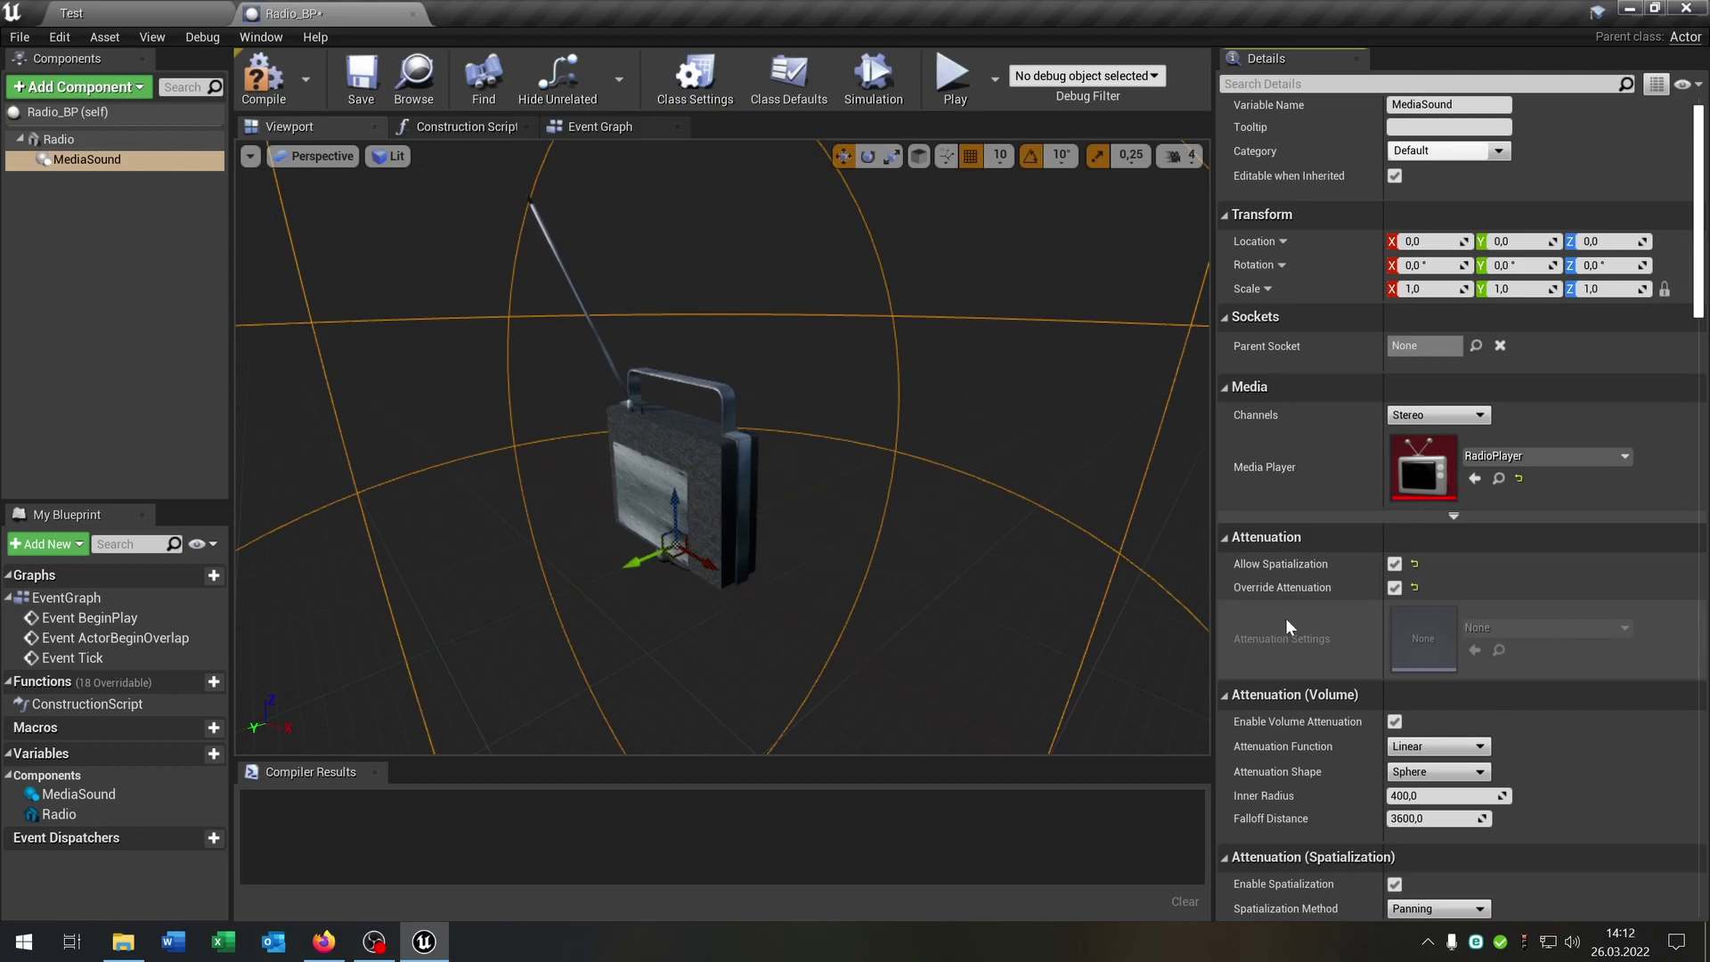
pyautogui.scroll(-3, 837, 590)
pyautogui.scroll(-3, 838, 589)
pyautogui.scroll(-2, 838, 589)
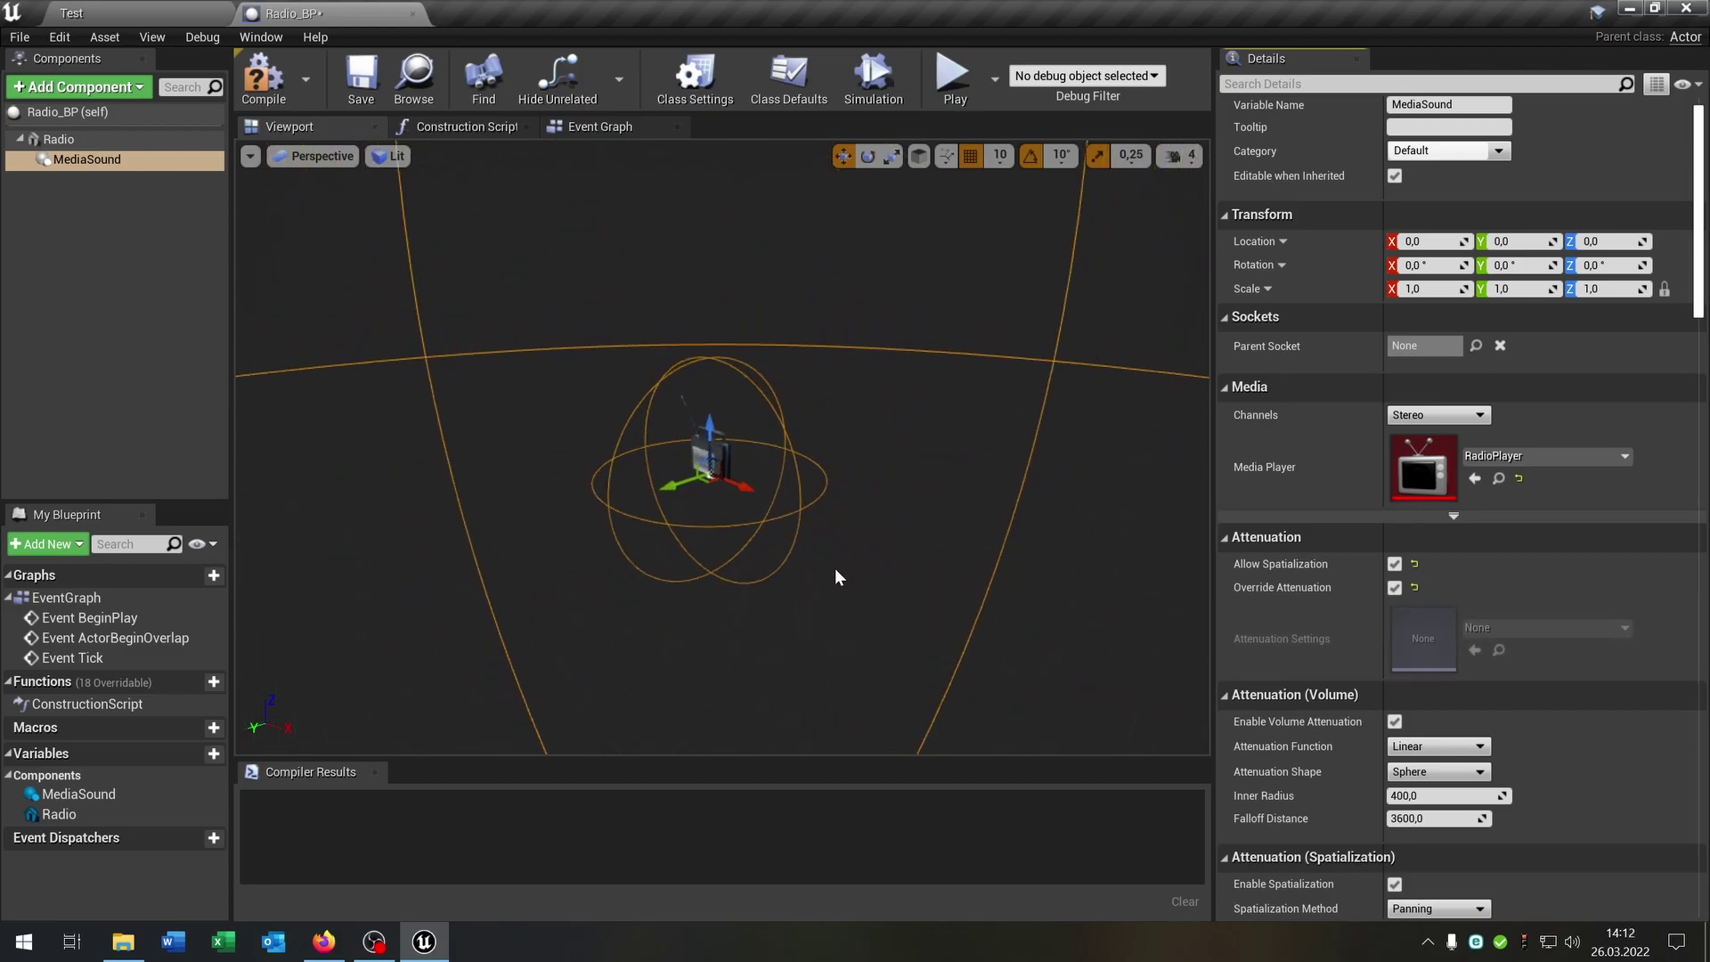
pyautogui.click(1475, 795)
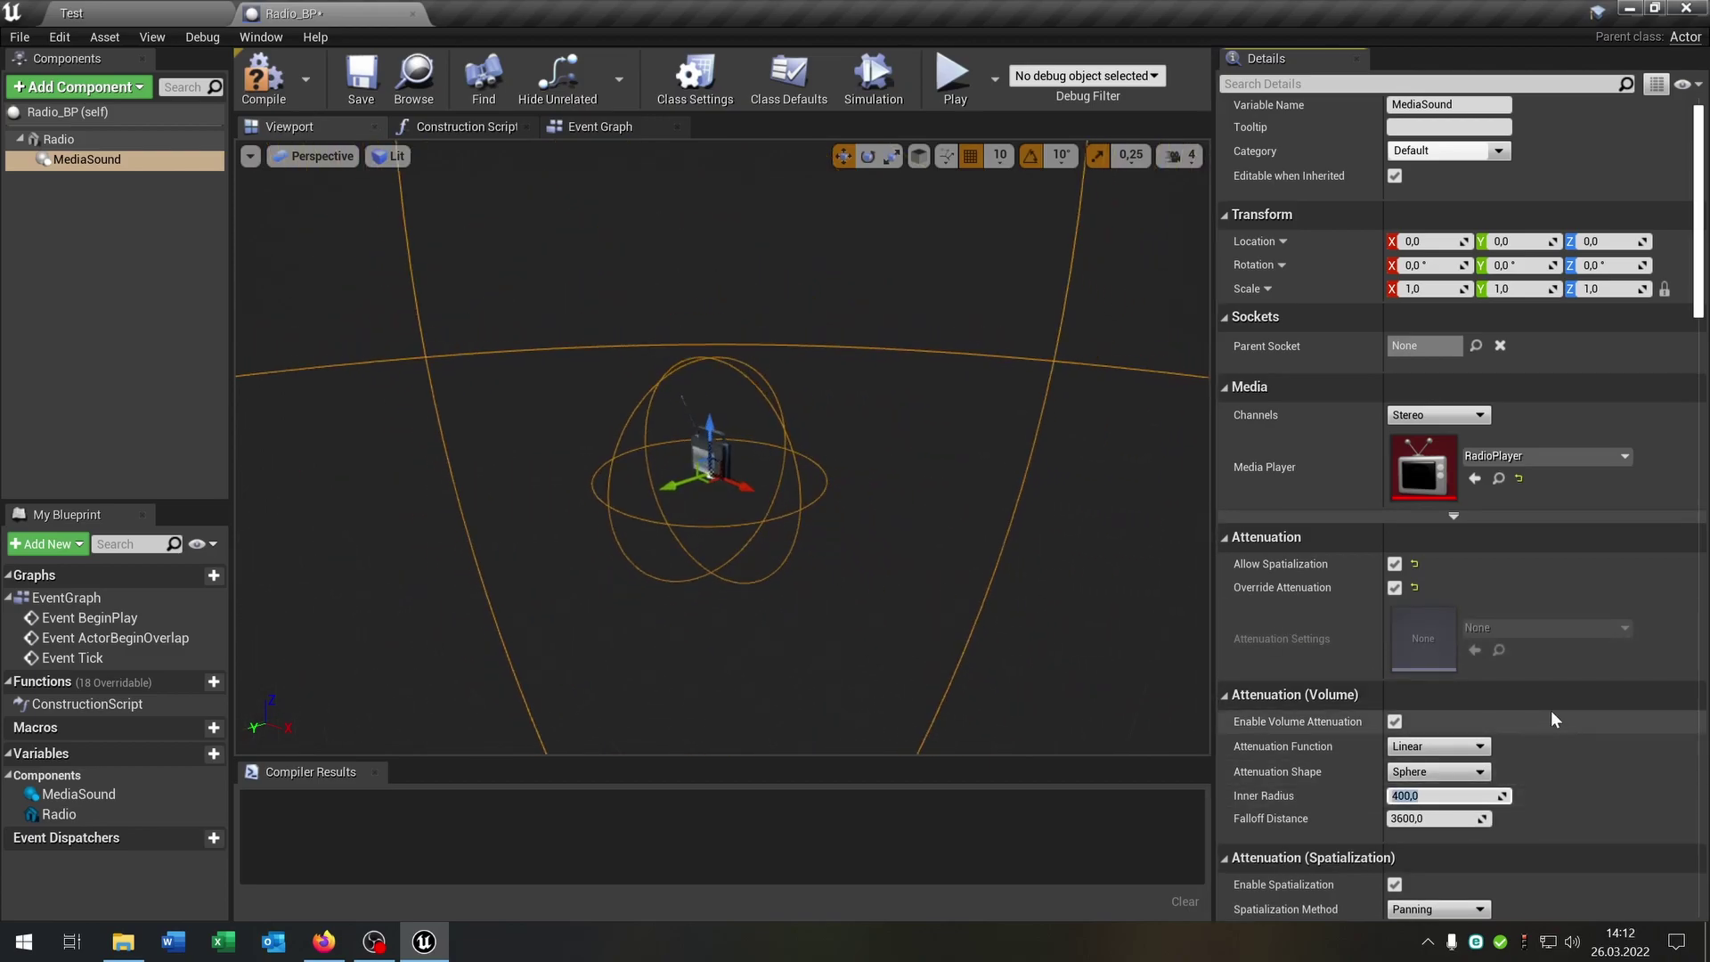
pyautogui.write('600')
pyautogui.press('Tab')
pyautogui.write('800')
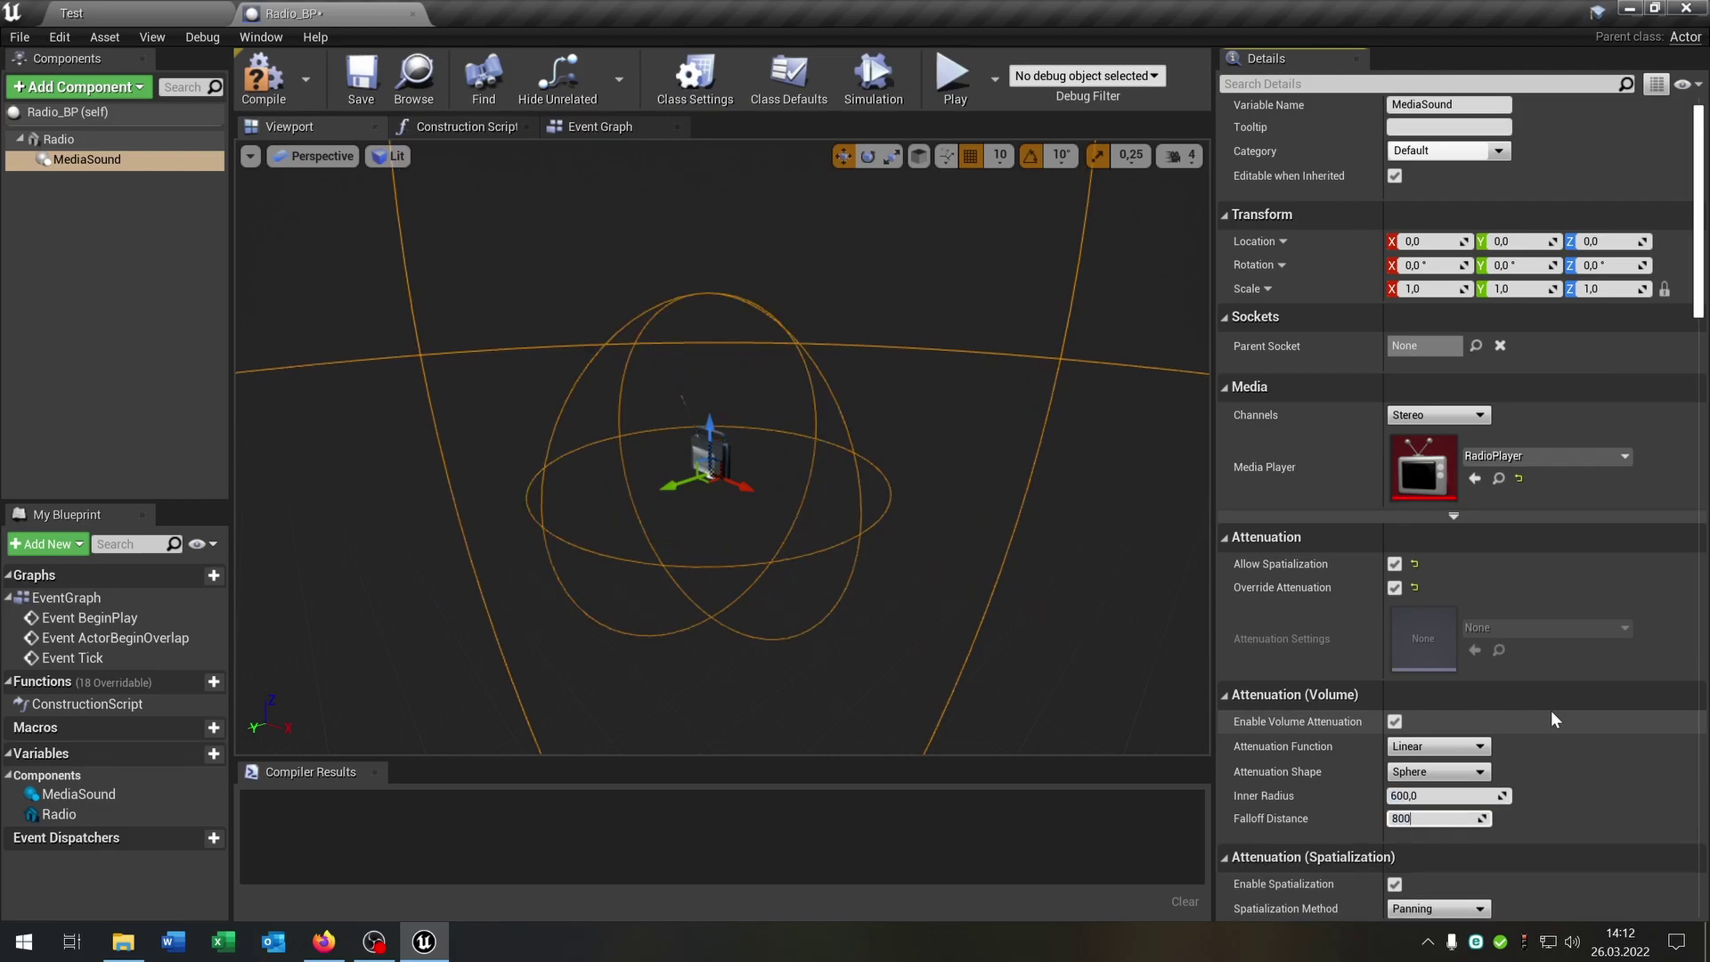
pyautogui.press('Return')
pyautogui.click(264, 80)
pyautogui.click(342, 91)
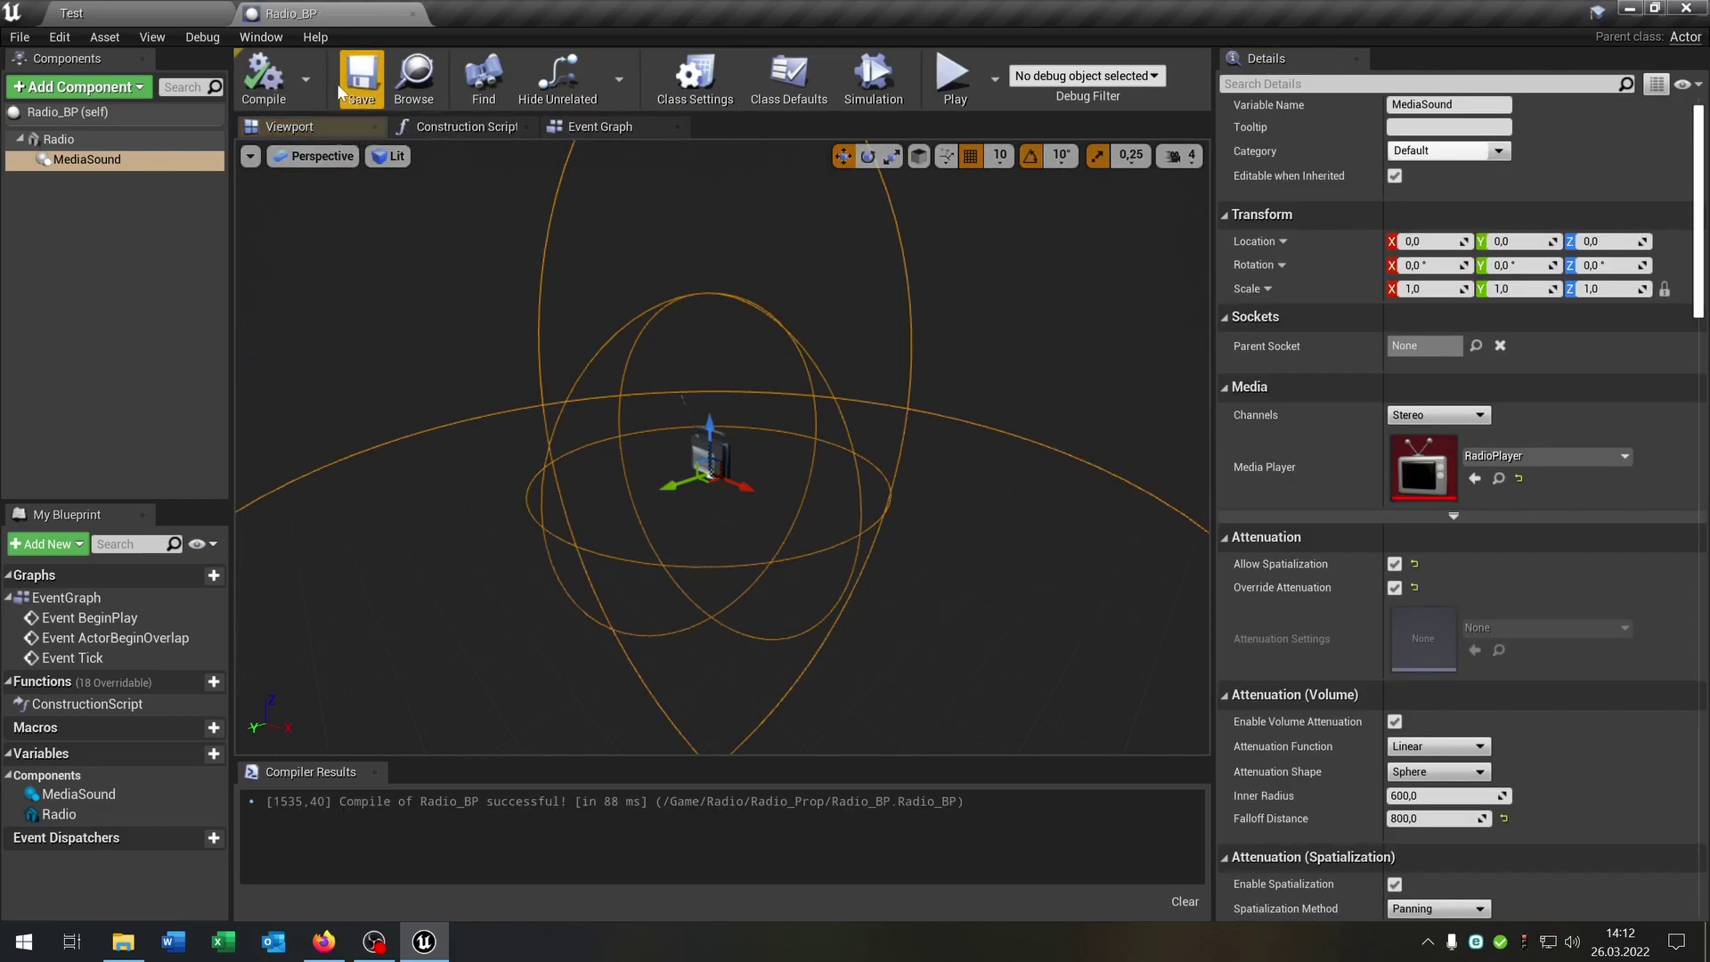
# Rotate the radio in the Test level to -80 degrees yaw and focus the view on it
pyautogui.click(271, 547)
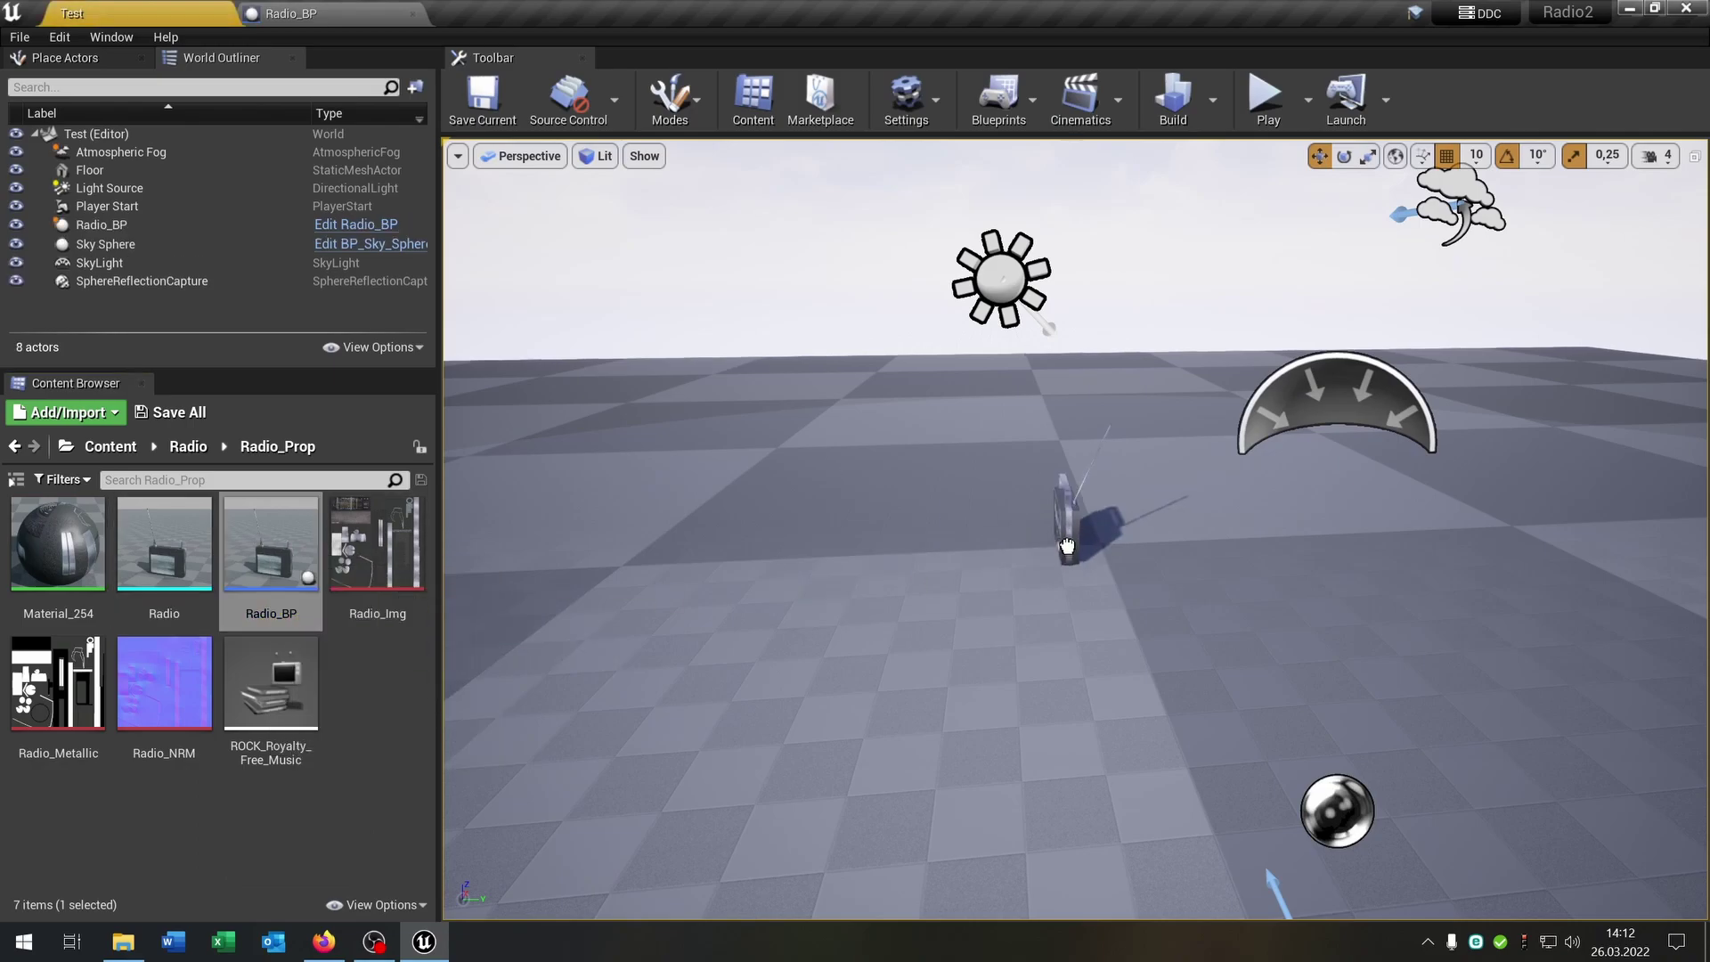
pyautogui.click(1067, 535)
pyautogui.press('e')
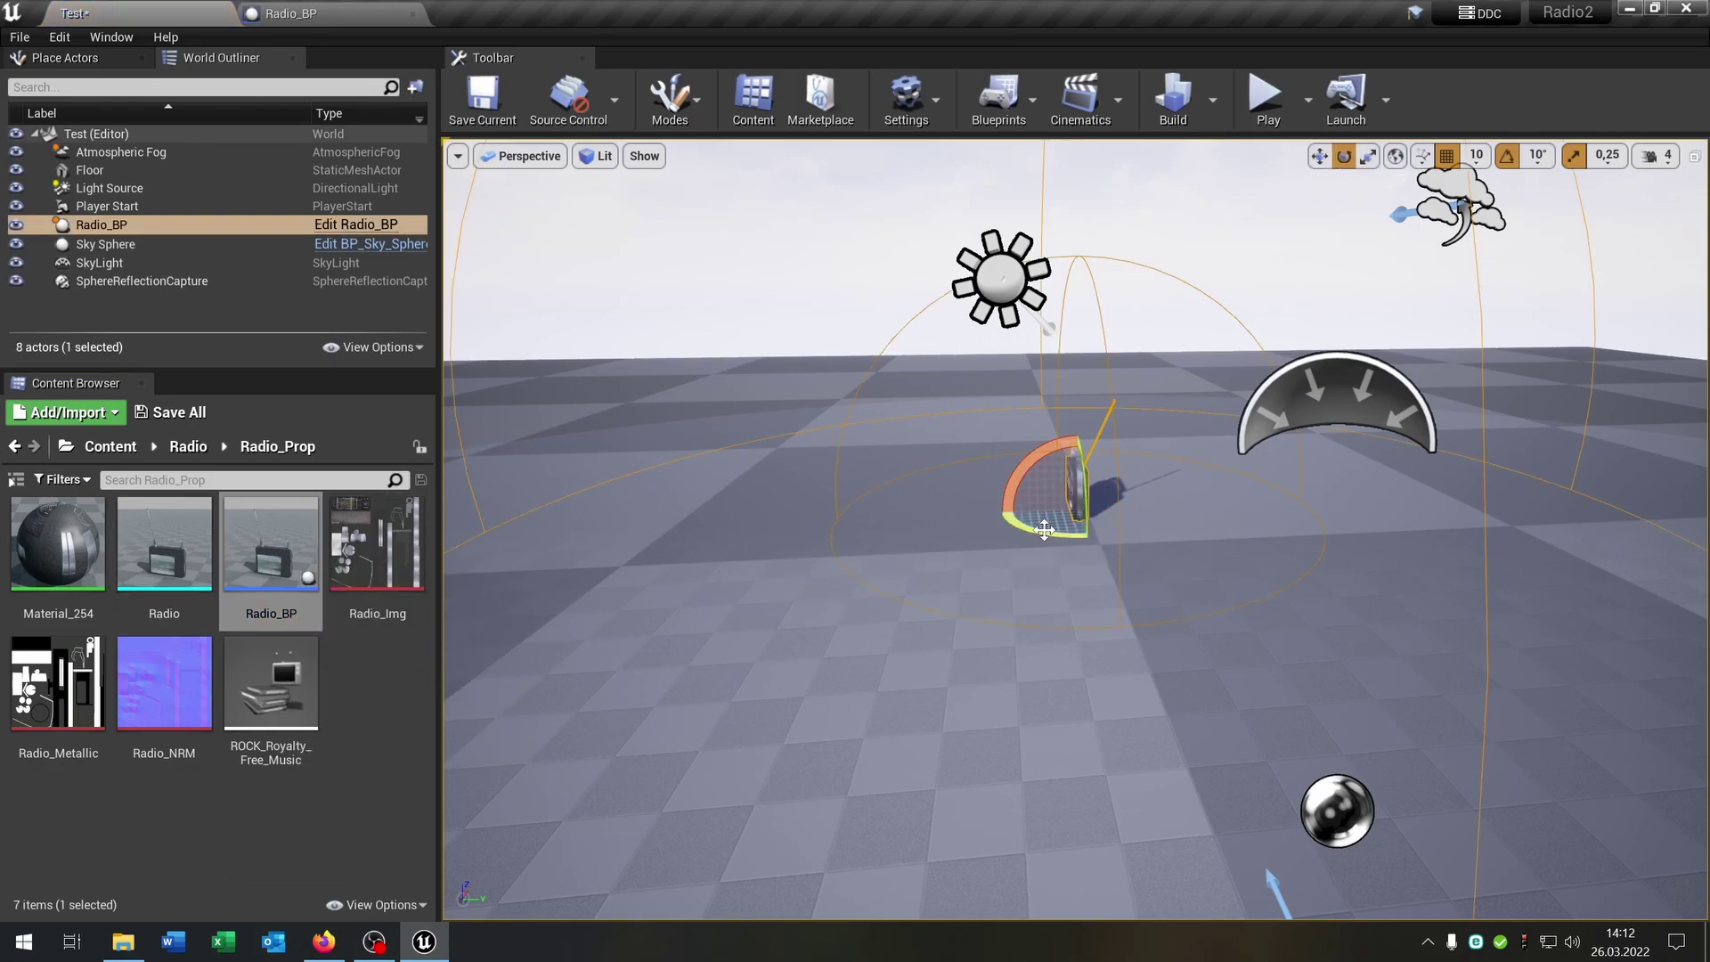
pyautogui.moveTo(1044, 529); pyautogui.dragTo(982, 530)
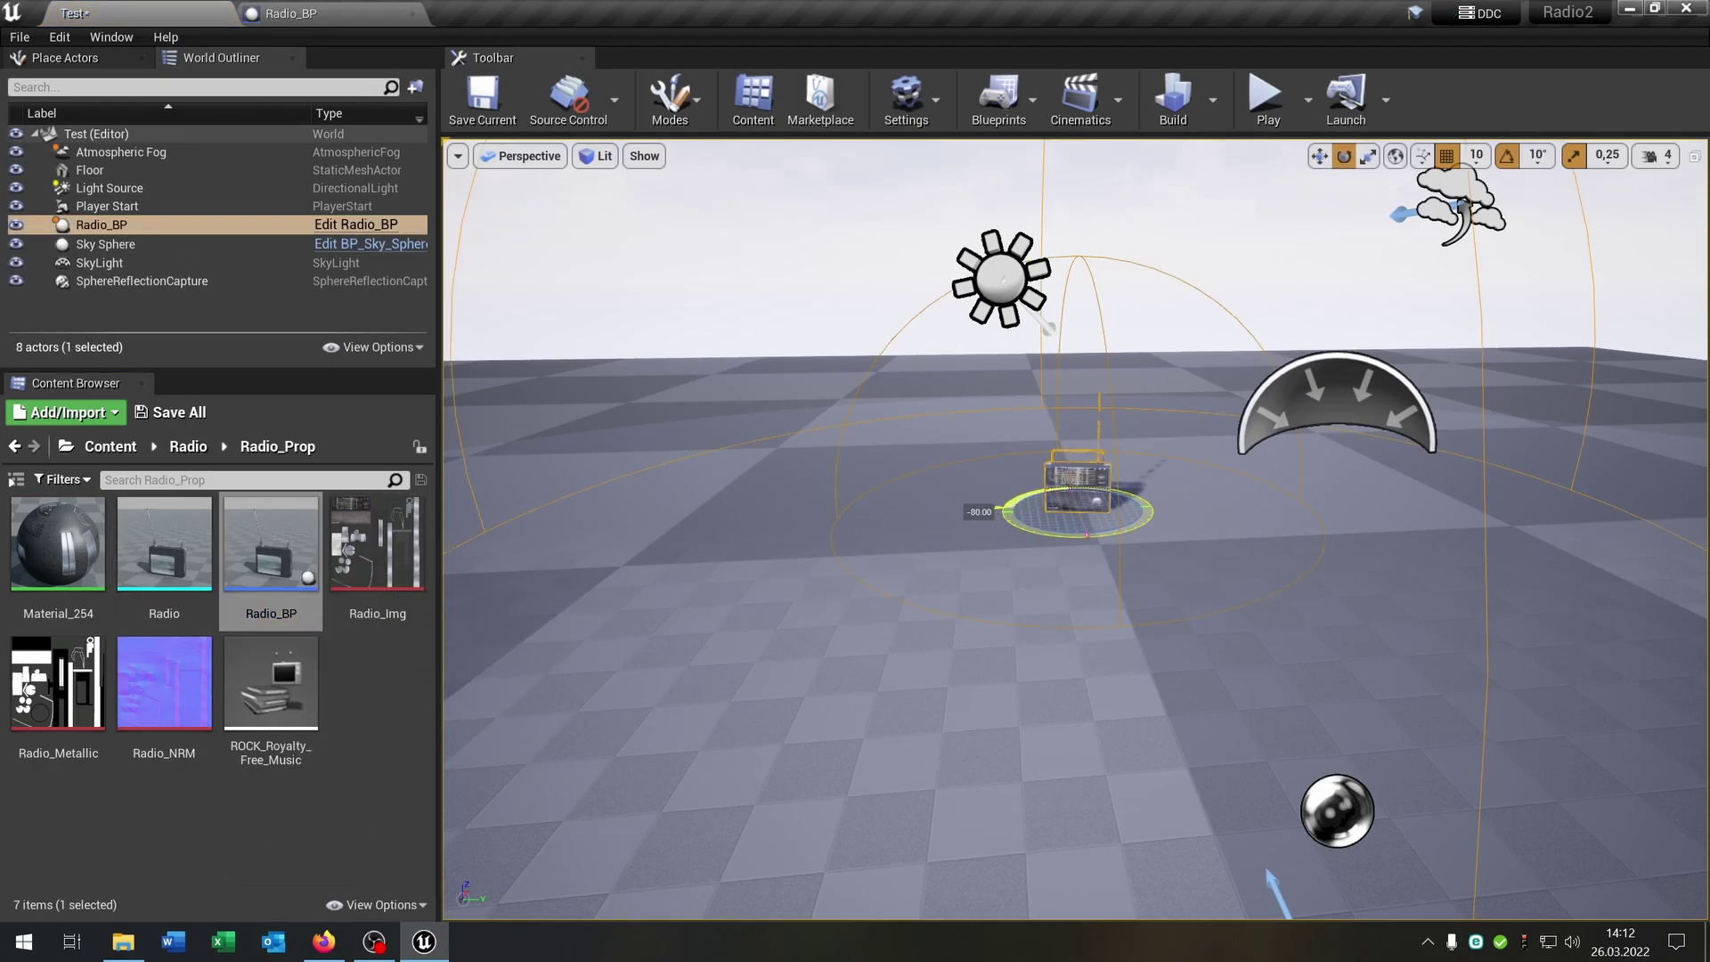
pyautogui.press('w')
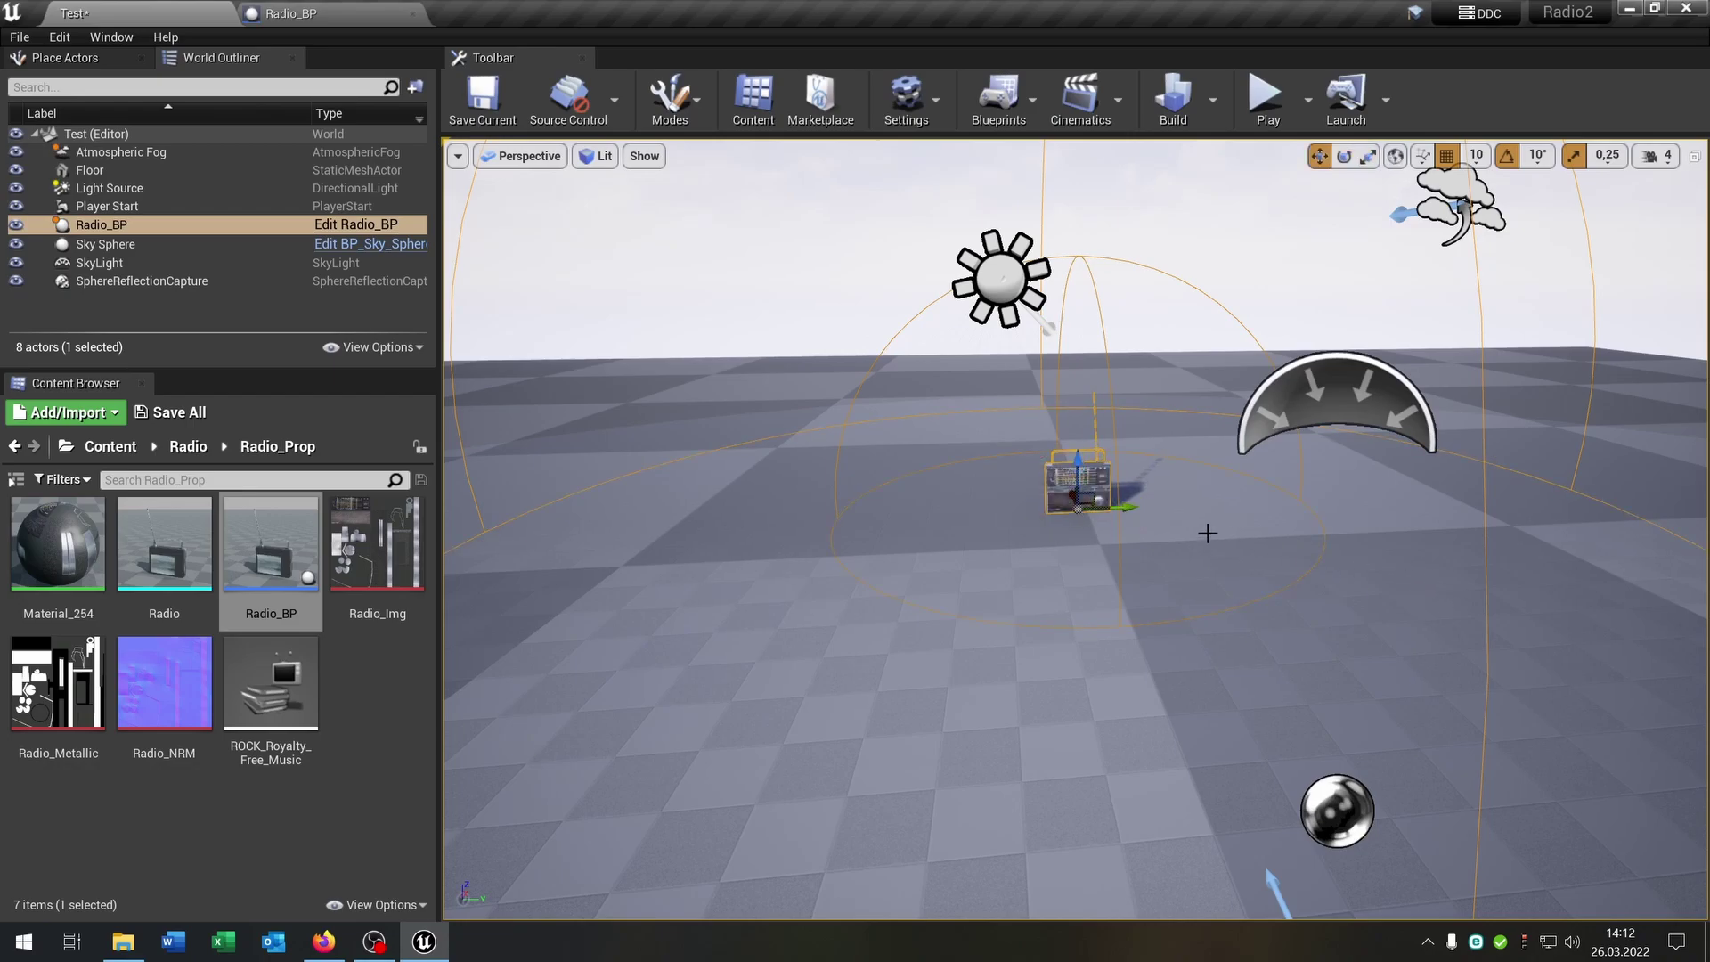
pyautogui.press('f')
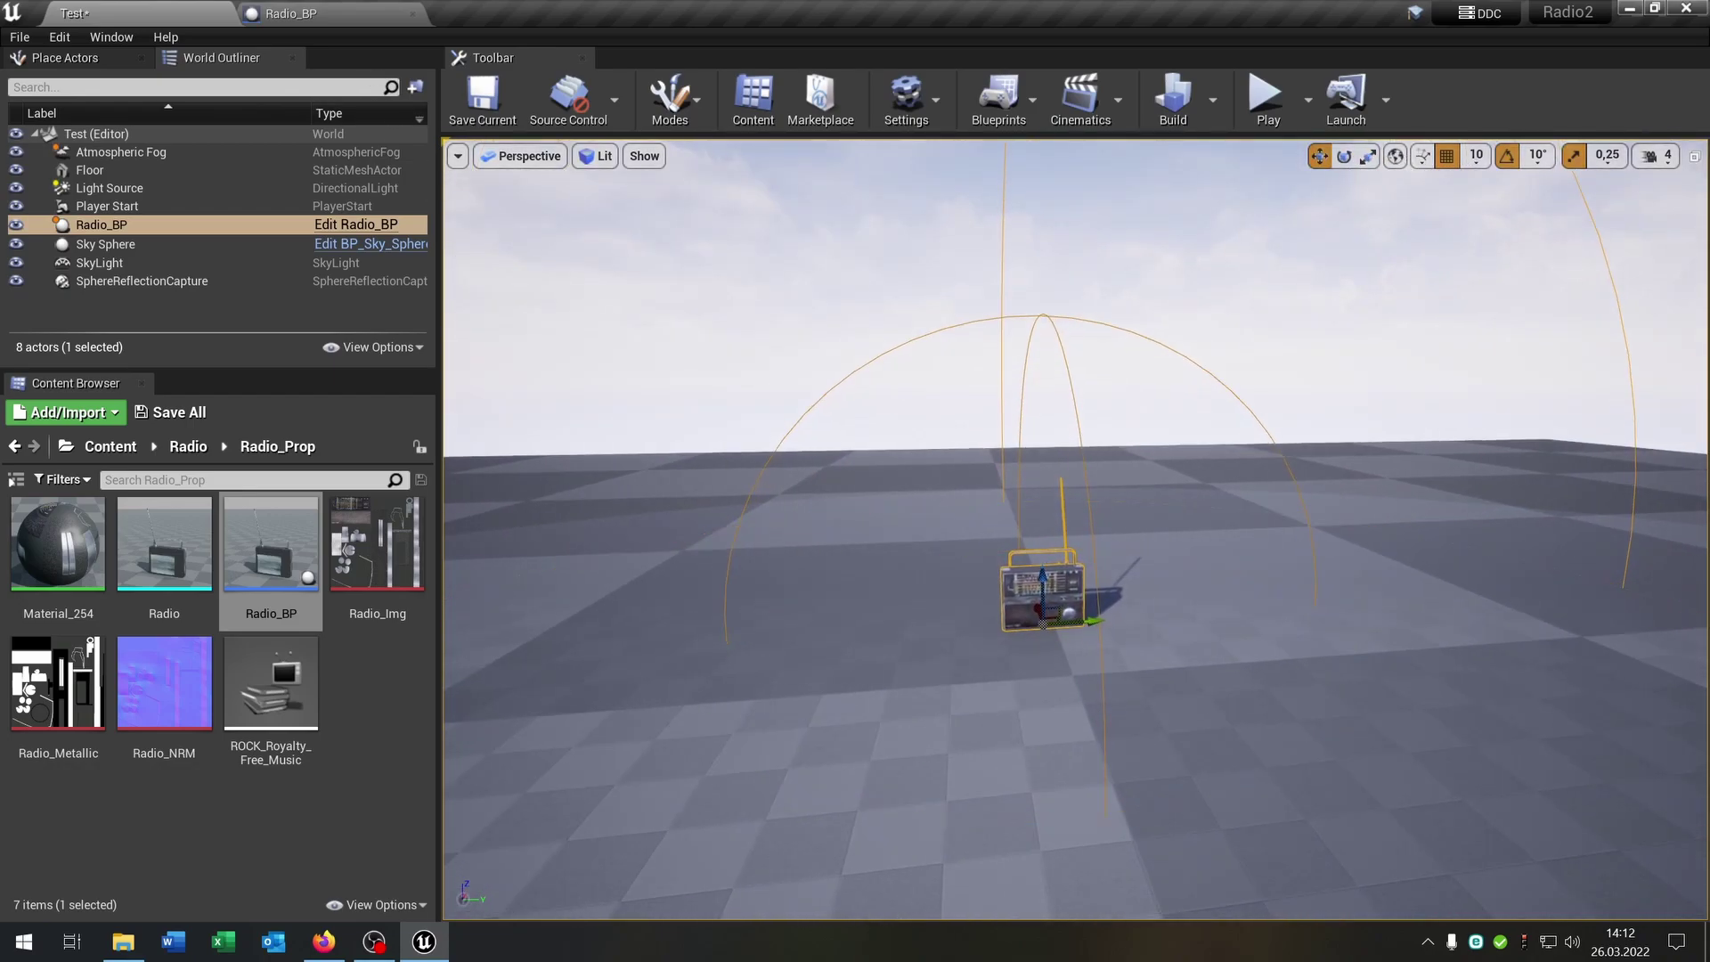
pyautogui.click(251, 12)
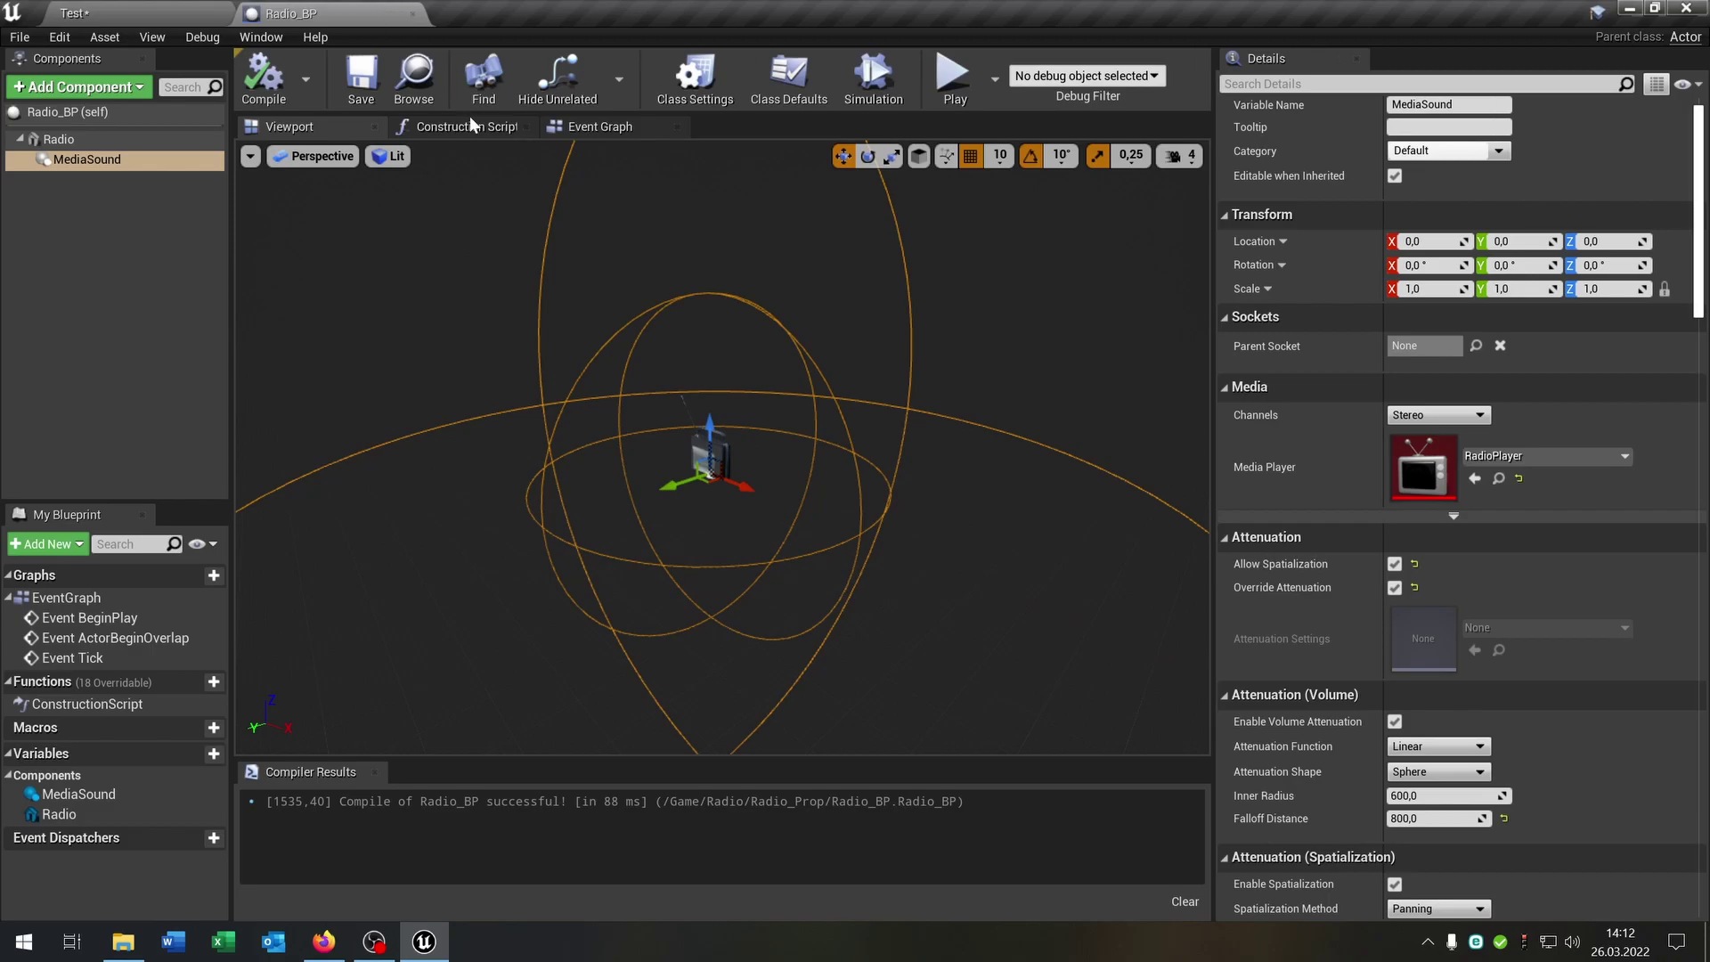
# In Radio_BP's Event Graph, delete the unused ActorBeginOverlap and Tick event nodes
pyautogui.click(661, 133)
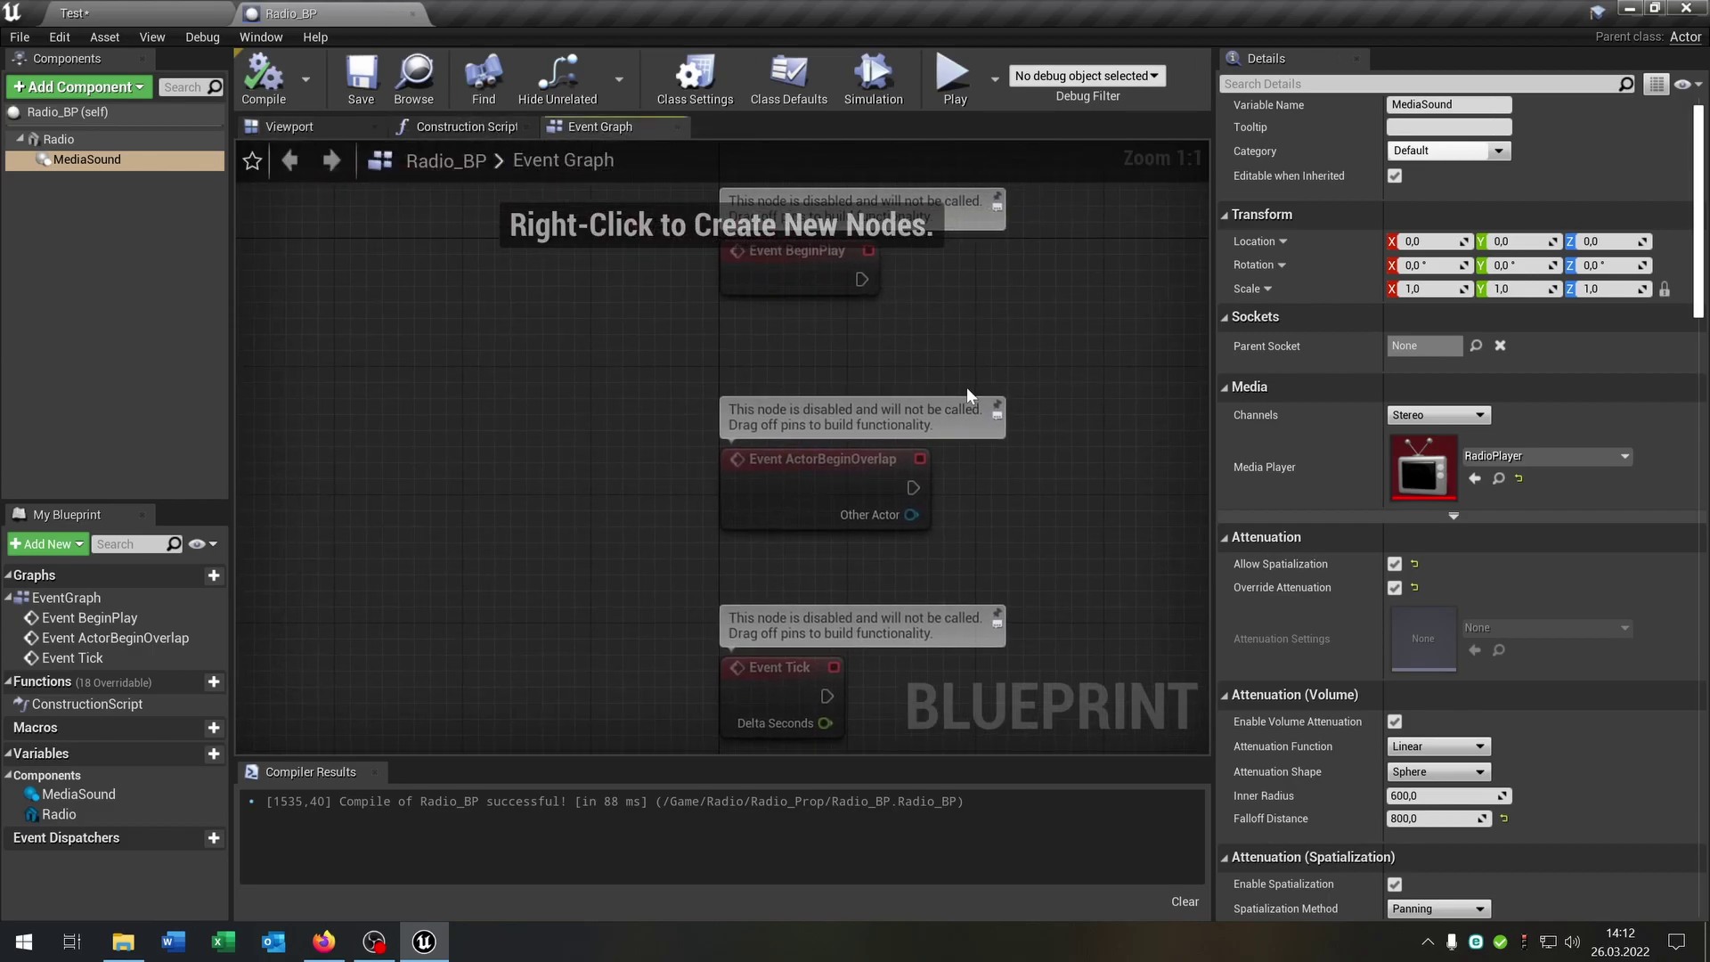
pyautogui.click(375, 772)
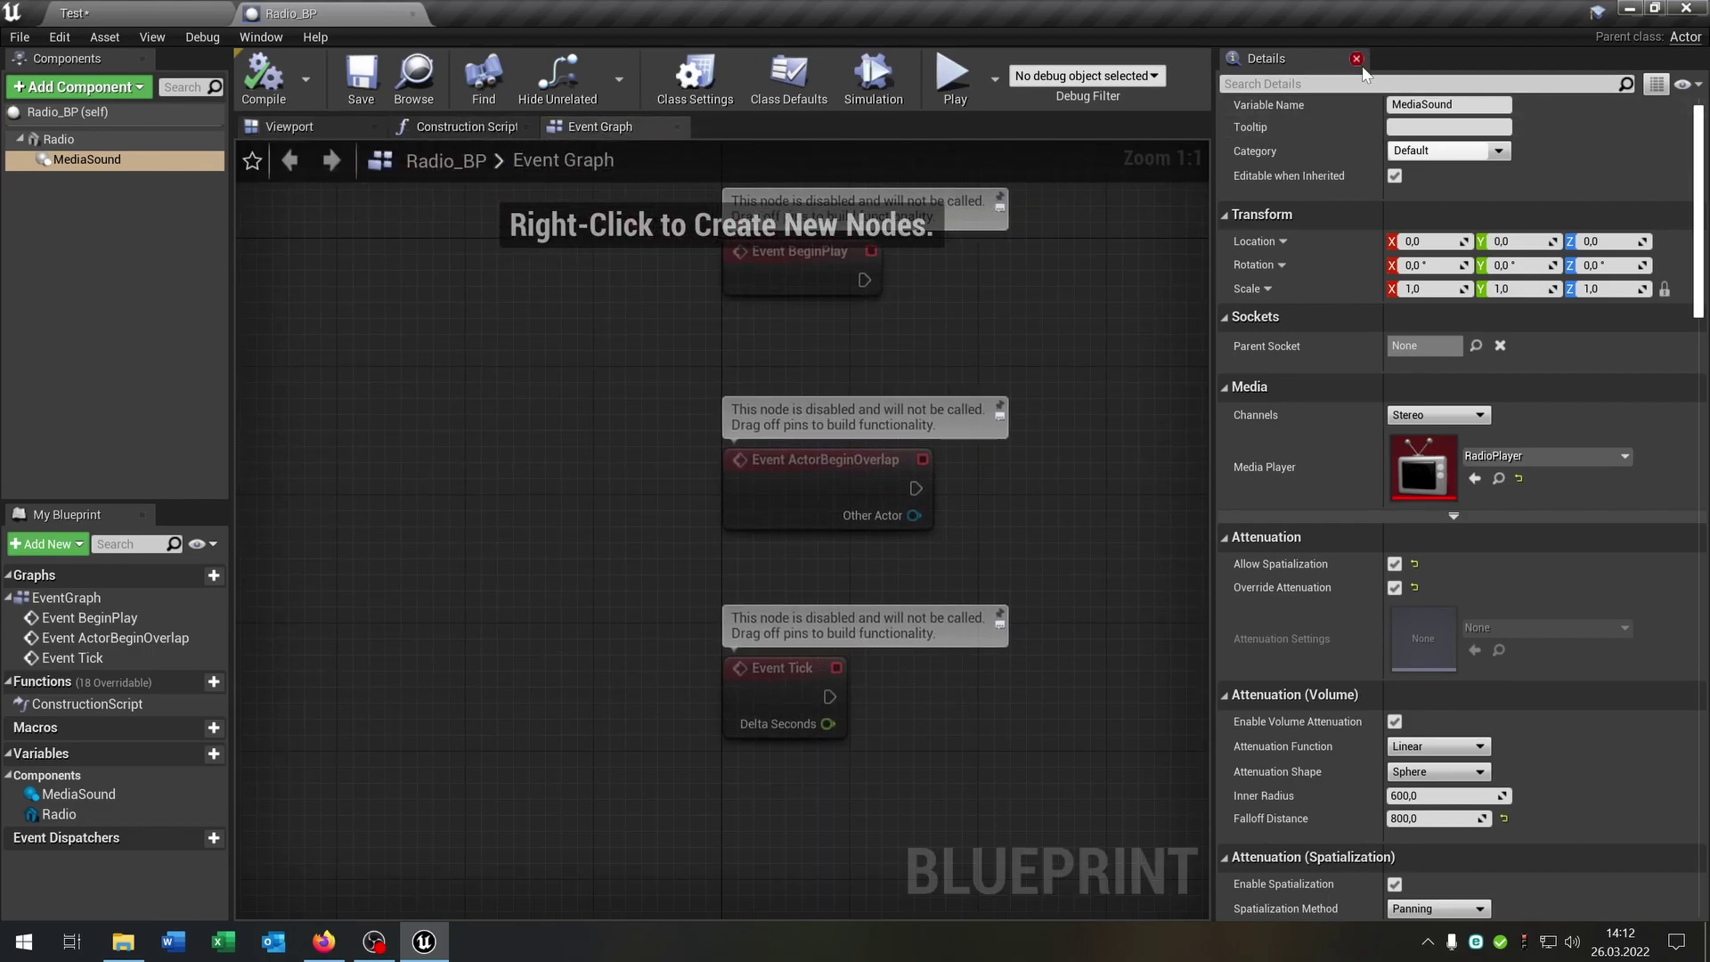
pyautogui.click(1361, 58)
pyautogui.moveTo(827, 699); pyautogui.dragTo(1121, 869)
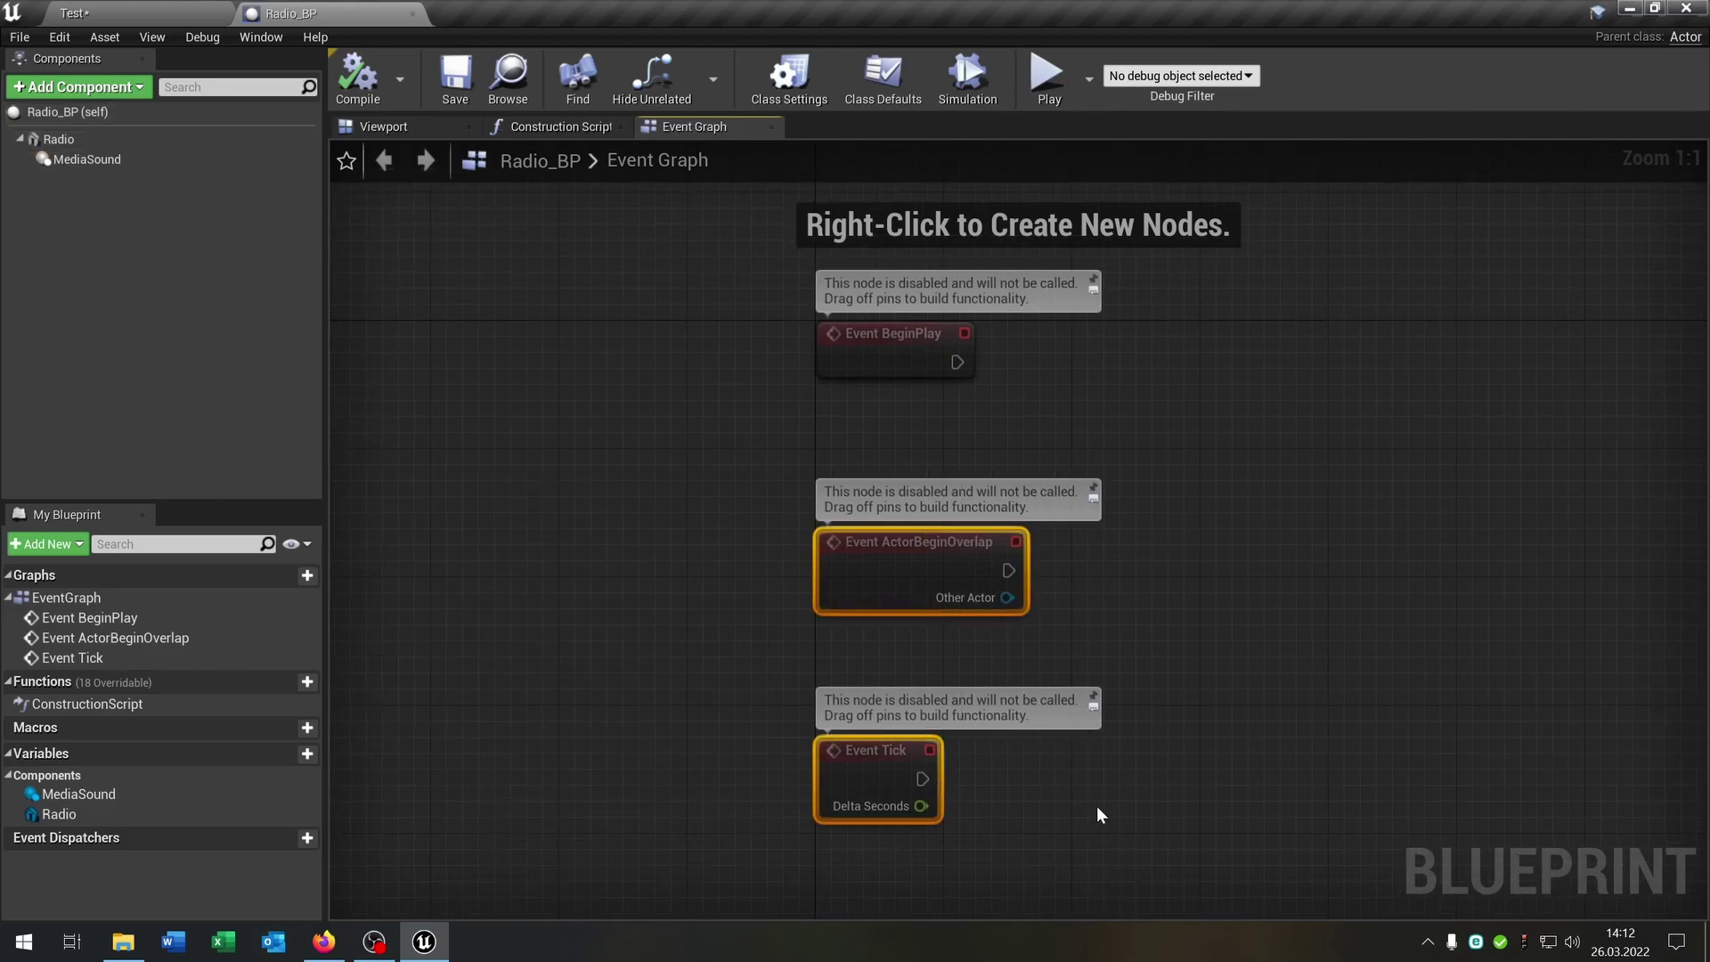
pyautogui.press('Delete')
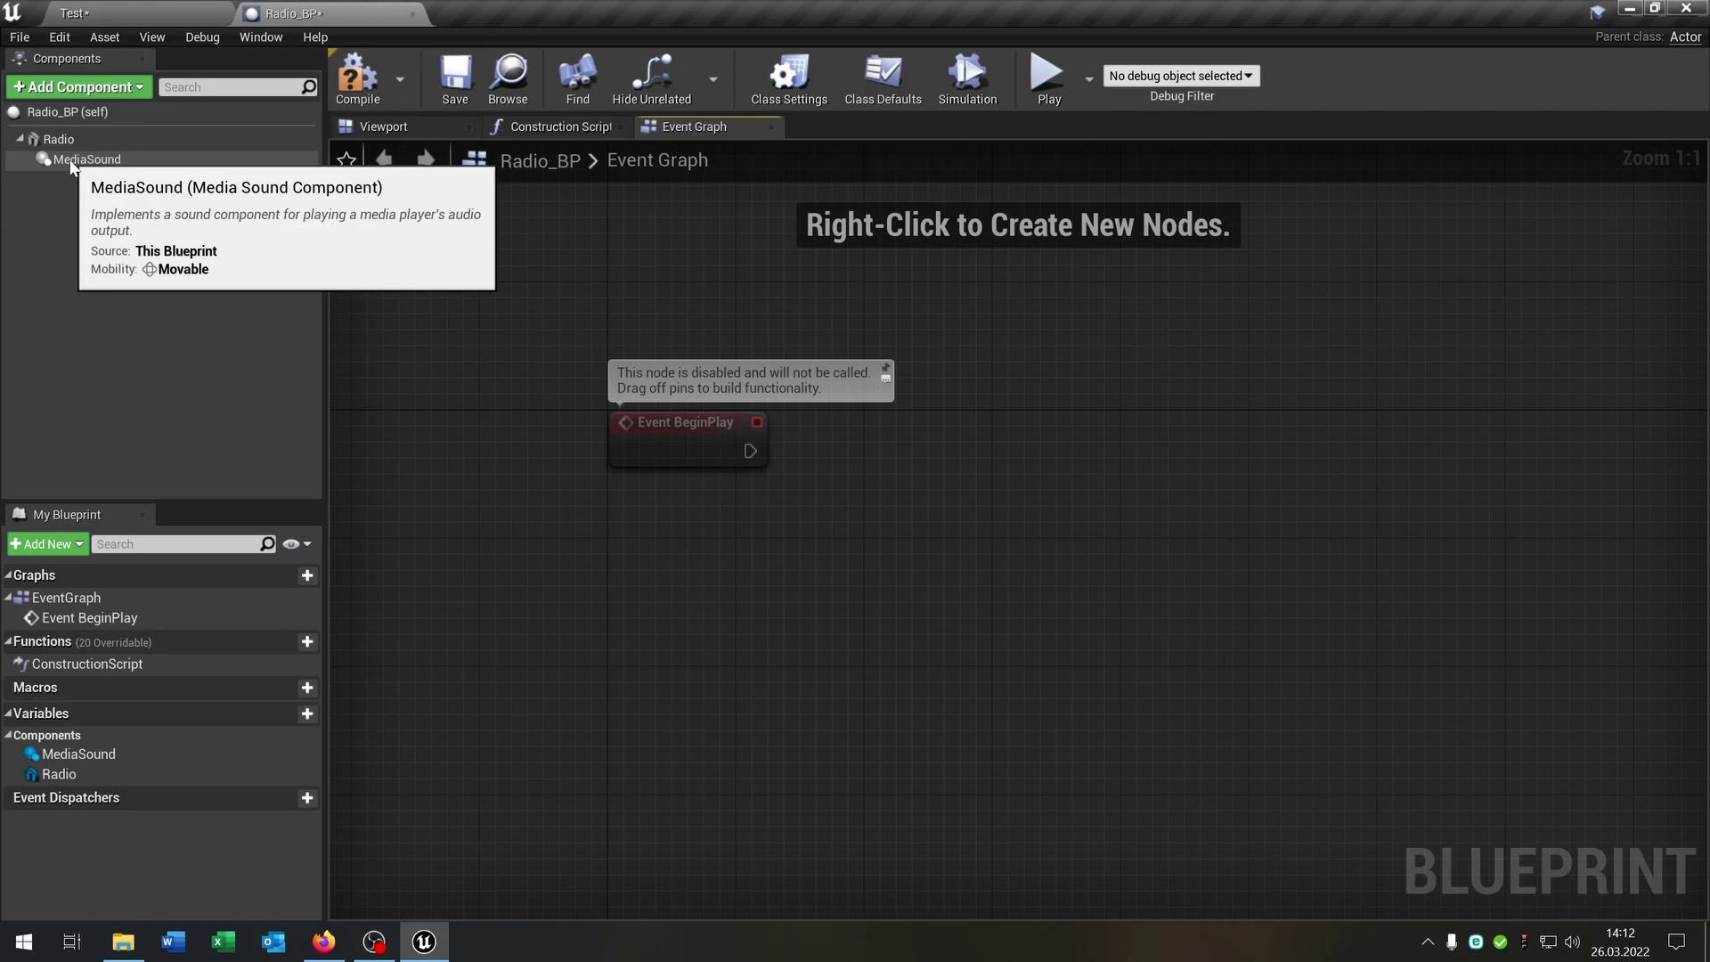
# Add a MediaSound reference with Get Media Player and Open Source nodes
pyautogui.click(89, 161)
pyautogui.moveTo(89, 161); pyautogui.dragTo(685, 556)
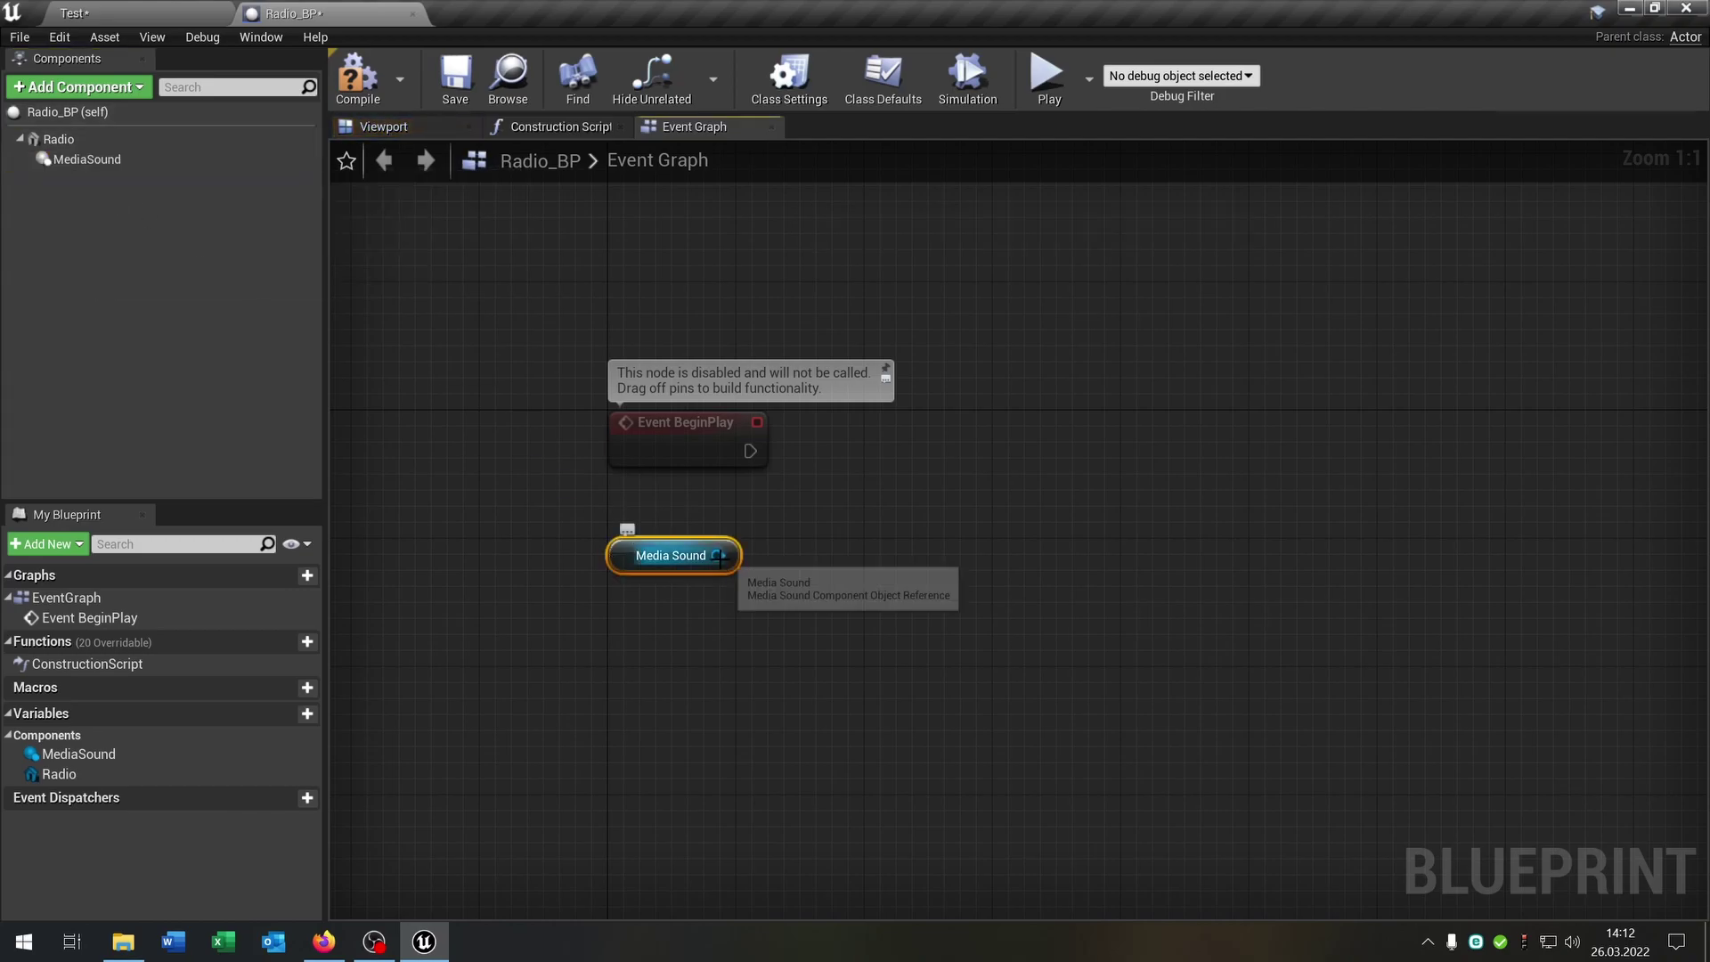
pyautogui.moveTo(897, 507); pyautogui.dragTo(886, 493)
pyautogui.write('get media')
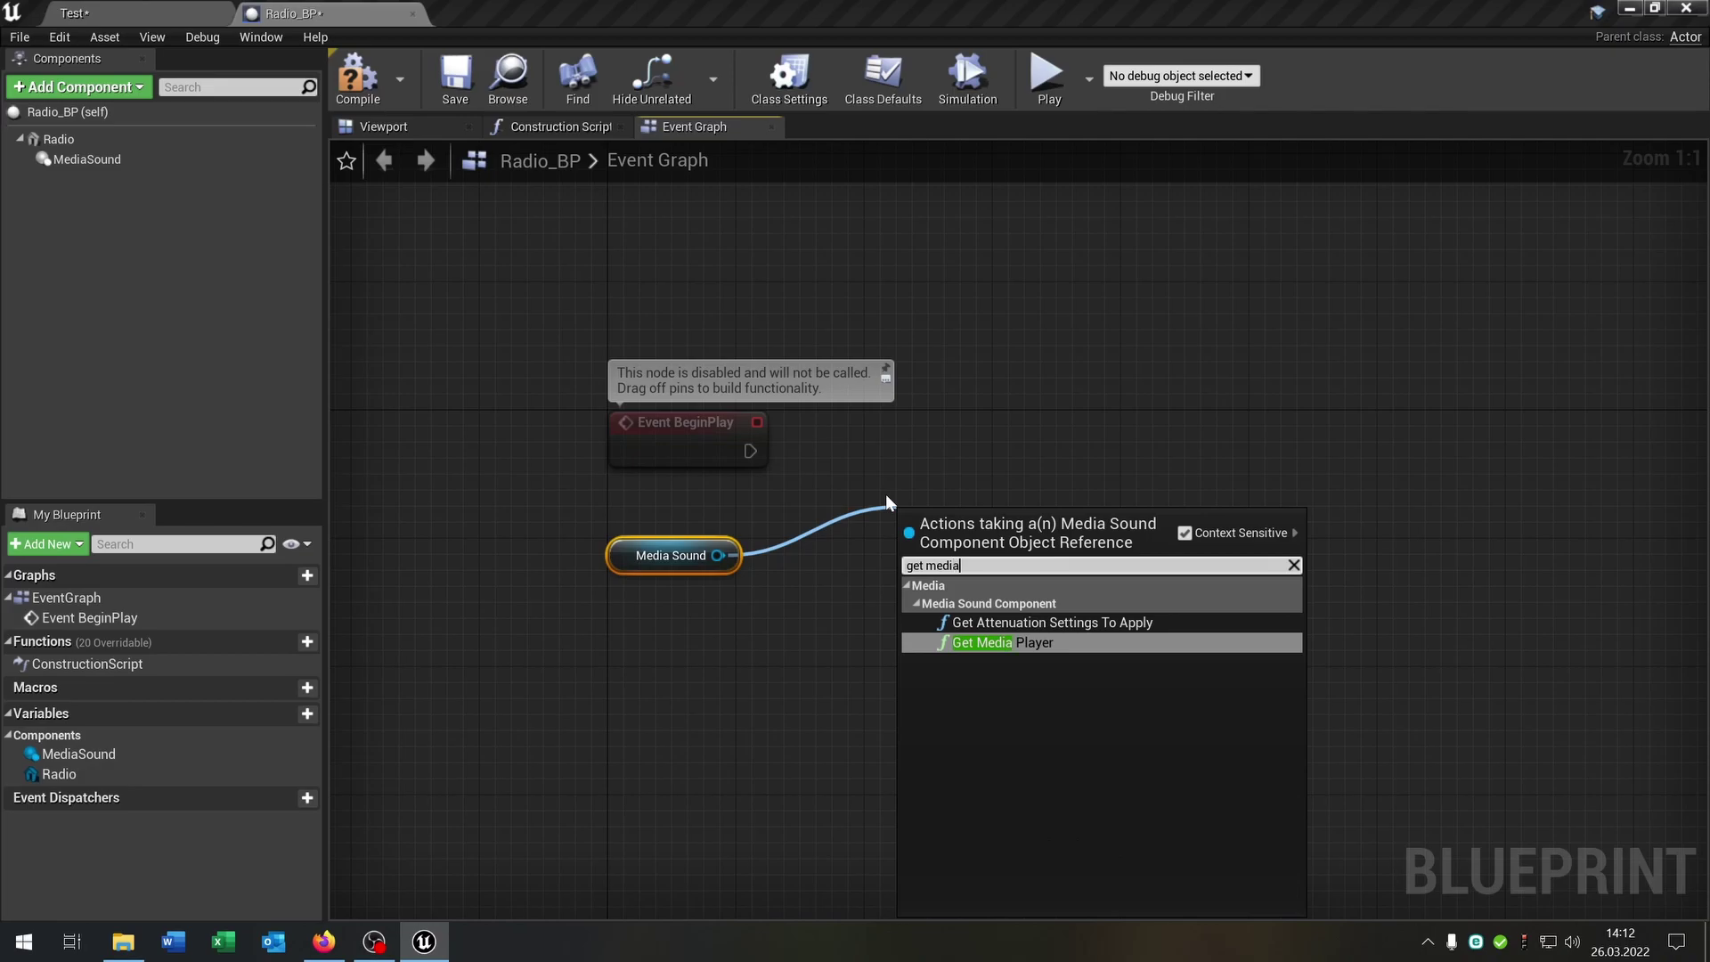
pyautogui.press('Return')
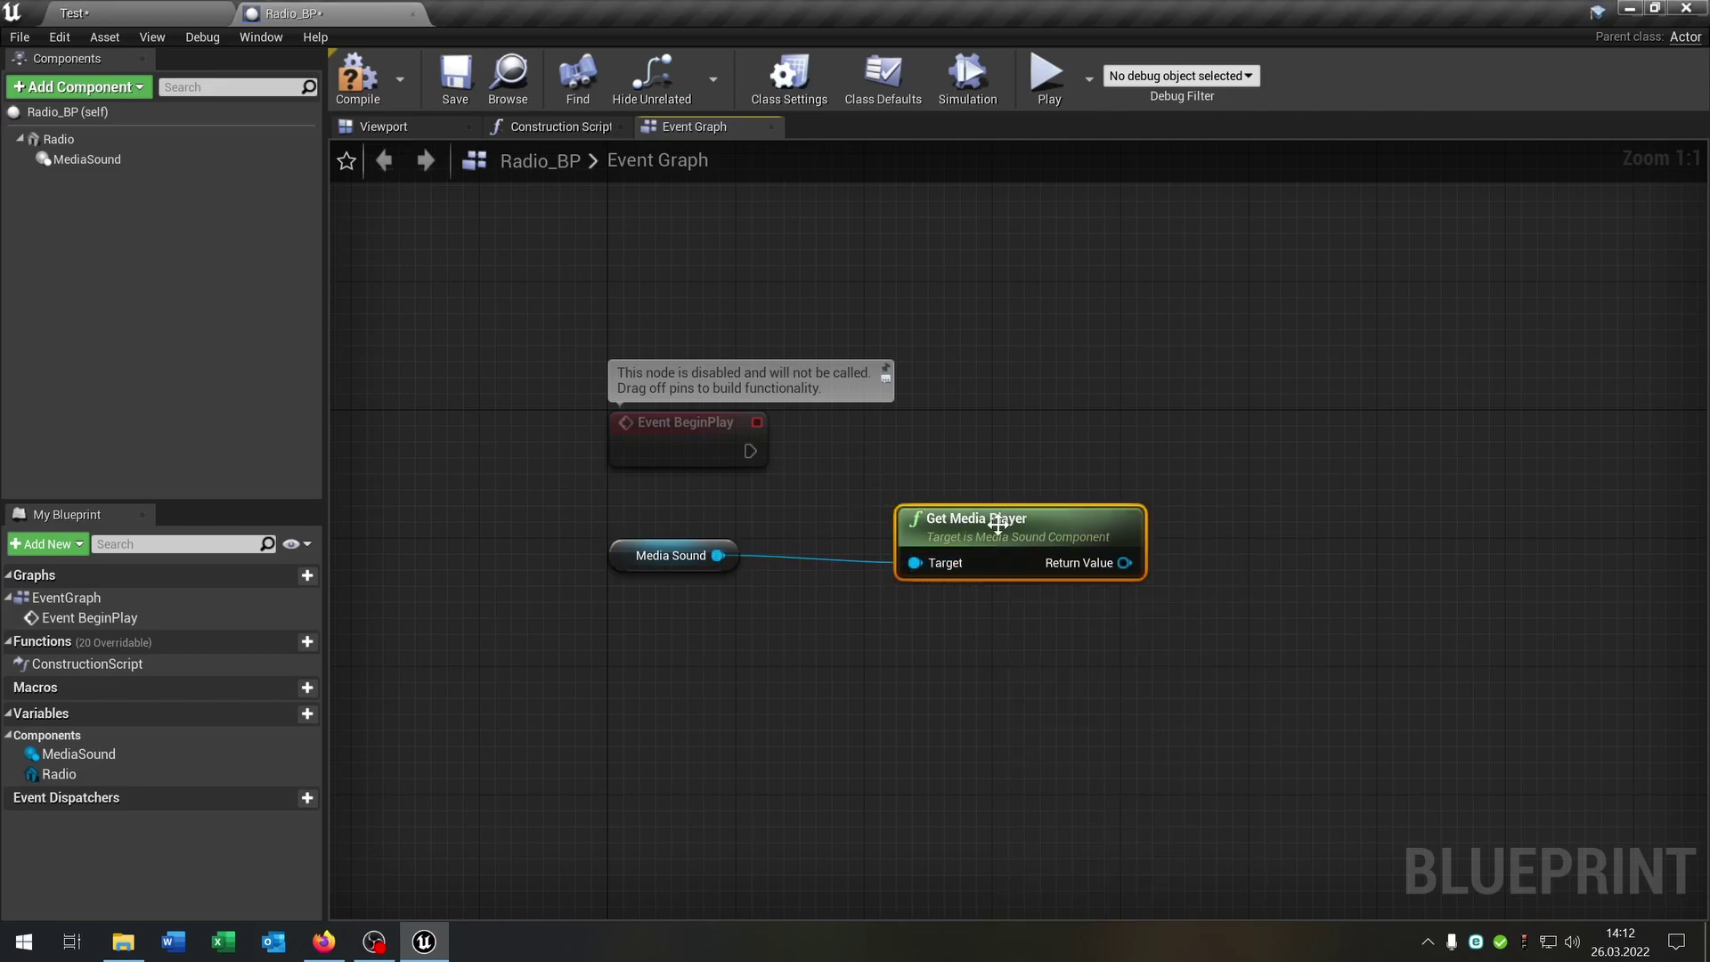
pyautogui.moveTo(1000, 526); pyautogui.dragTo(926, 503)
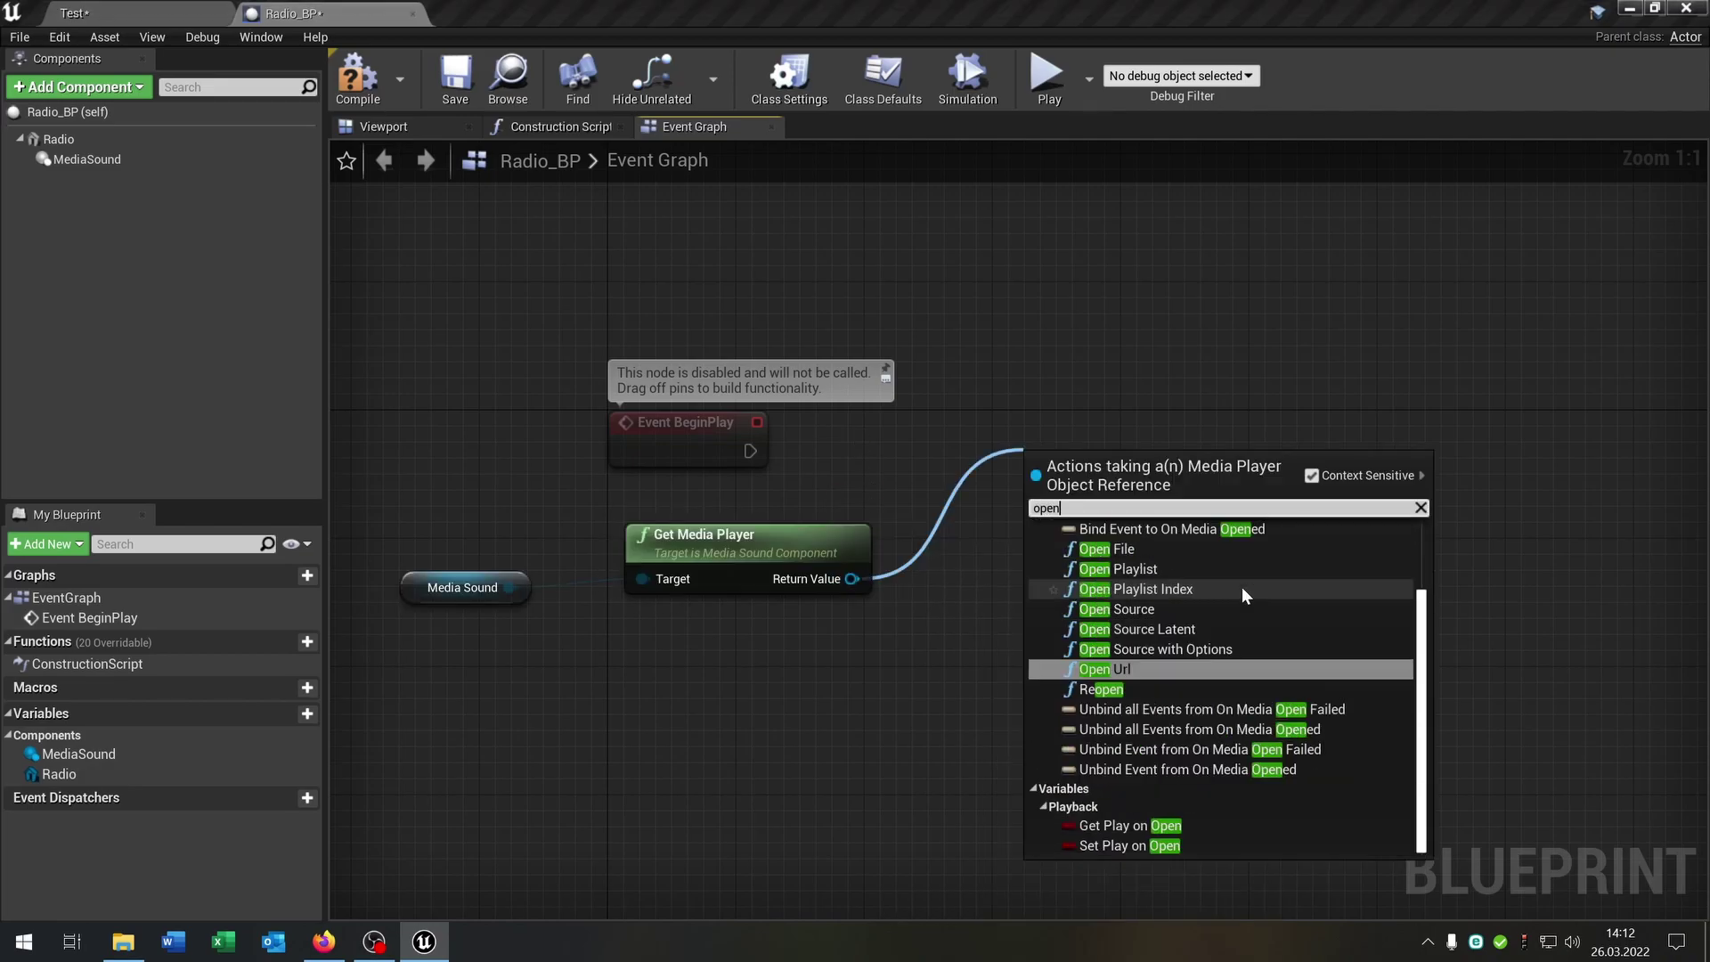
pyautogui.press('Up')
pyautogui.press('Up')
pyautogui.press('Up')
pyautogui.press('Return')
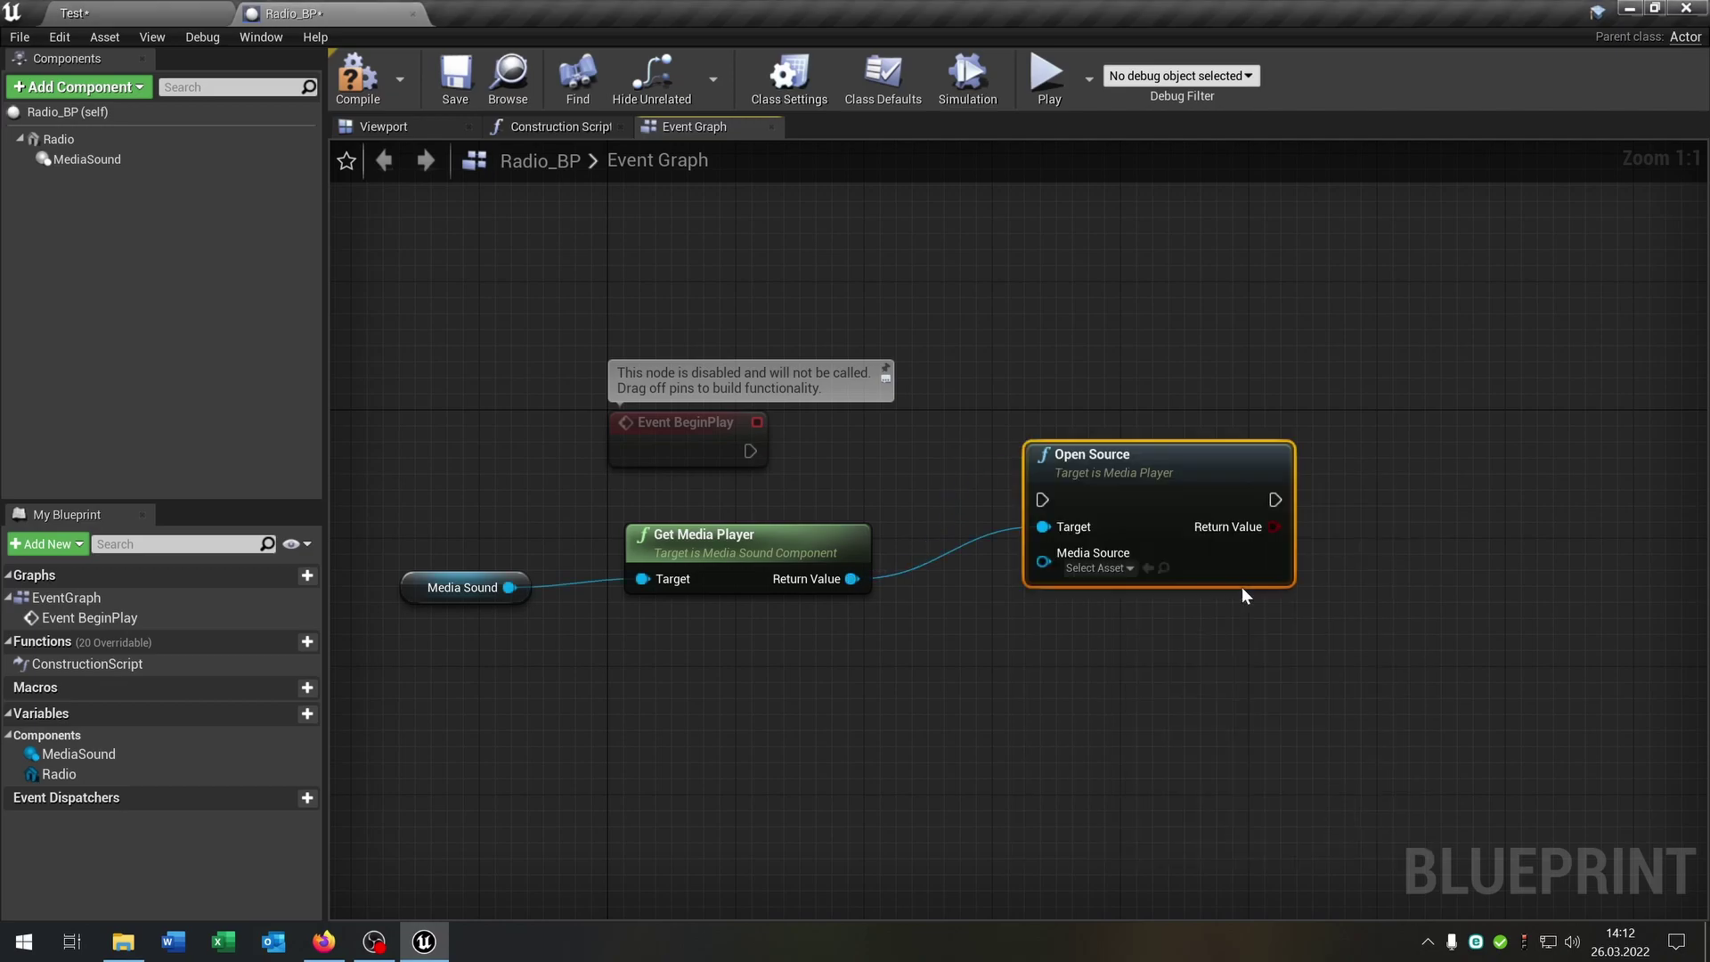
# Wire Event BeginPlay into Open Source and set the source to ROCK_Royalty_Free_Music
pyautogui.moveTo(1213, 487); pyautogui.dragTo(1179, 434)
pyautogui.moveTo(738, 447); pyautogui.dragTo(834, 447)
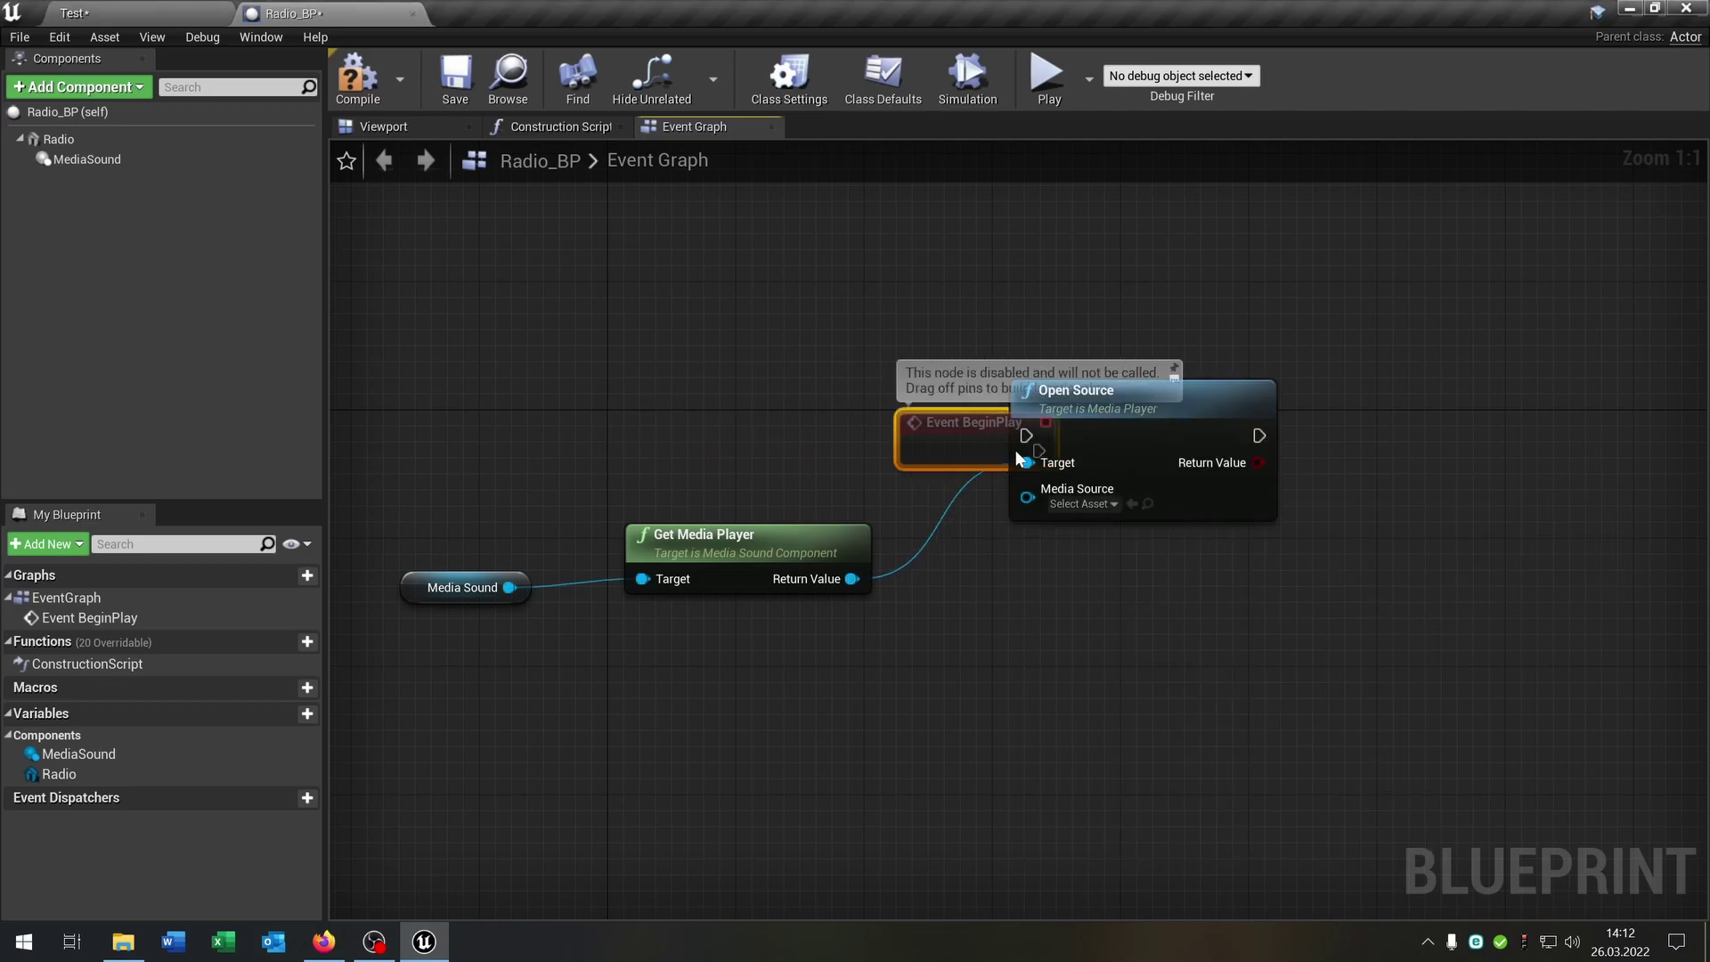
pyautogui.moveTo(1004, 439); pyautogui.dragTo(1025, 451)
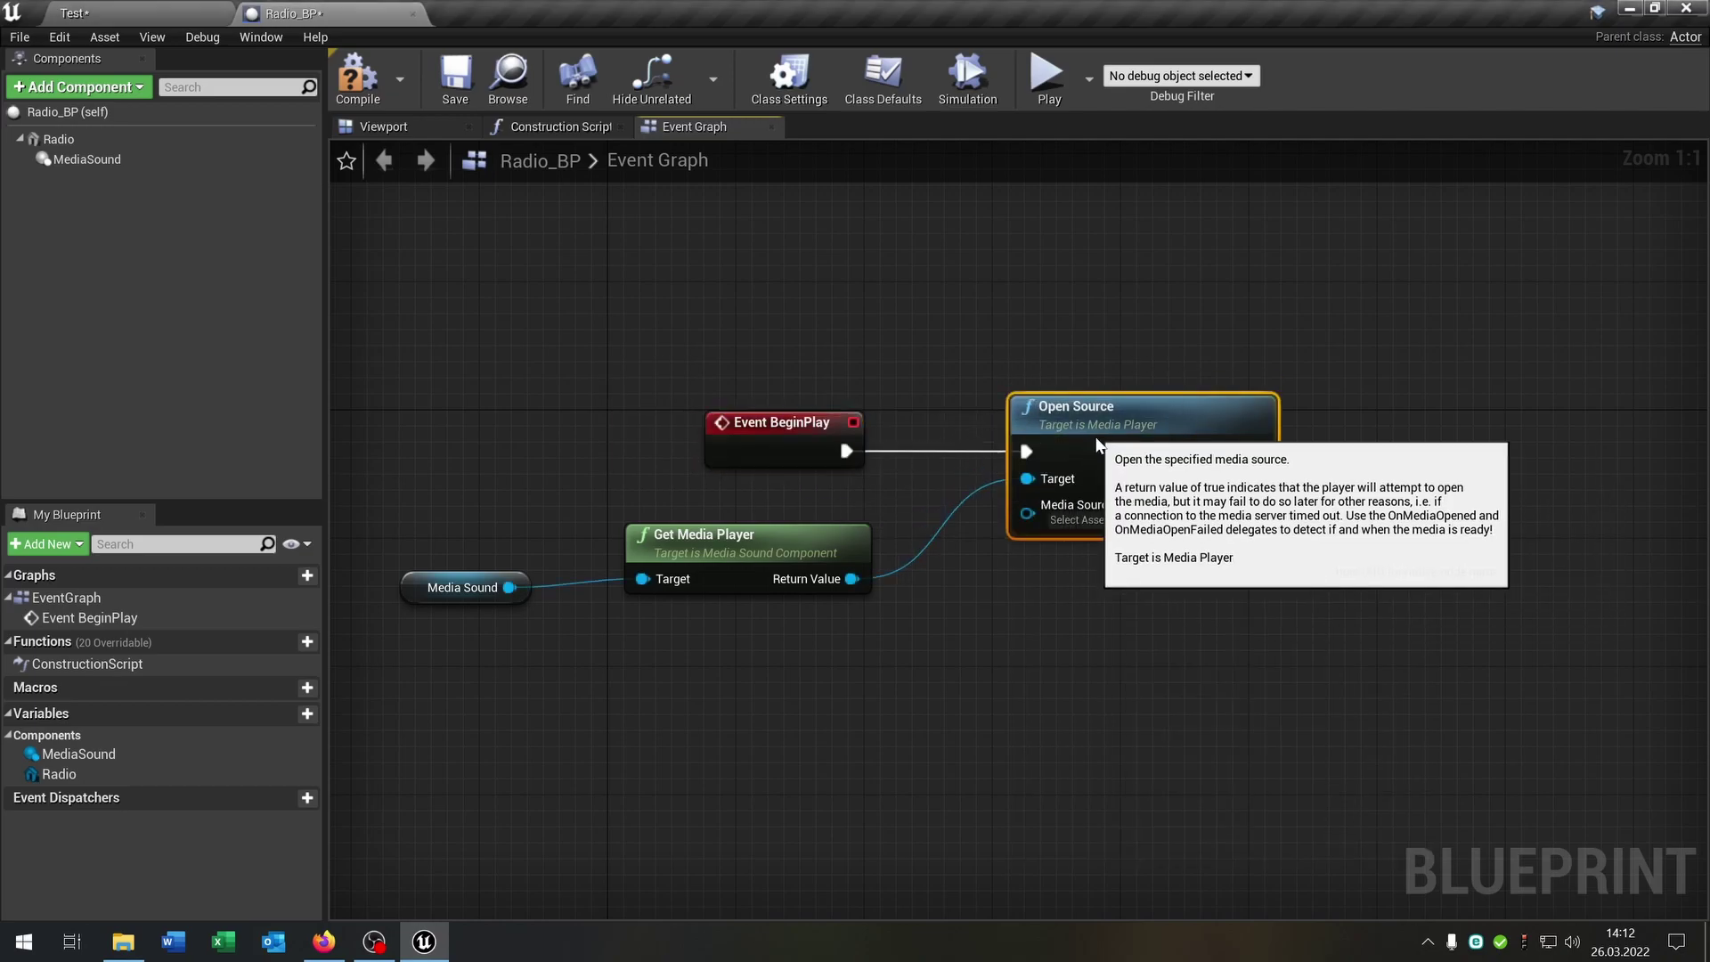
pyautogui.click(1111, 521)
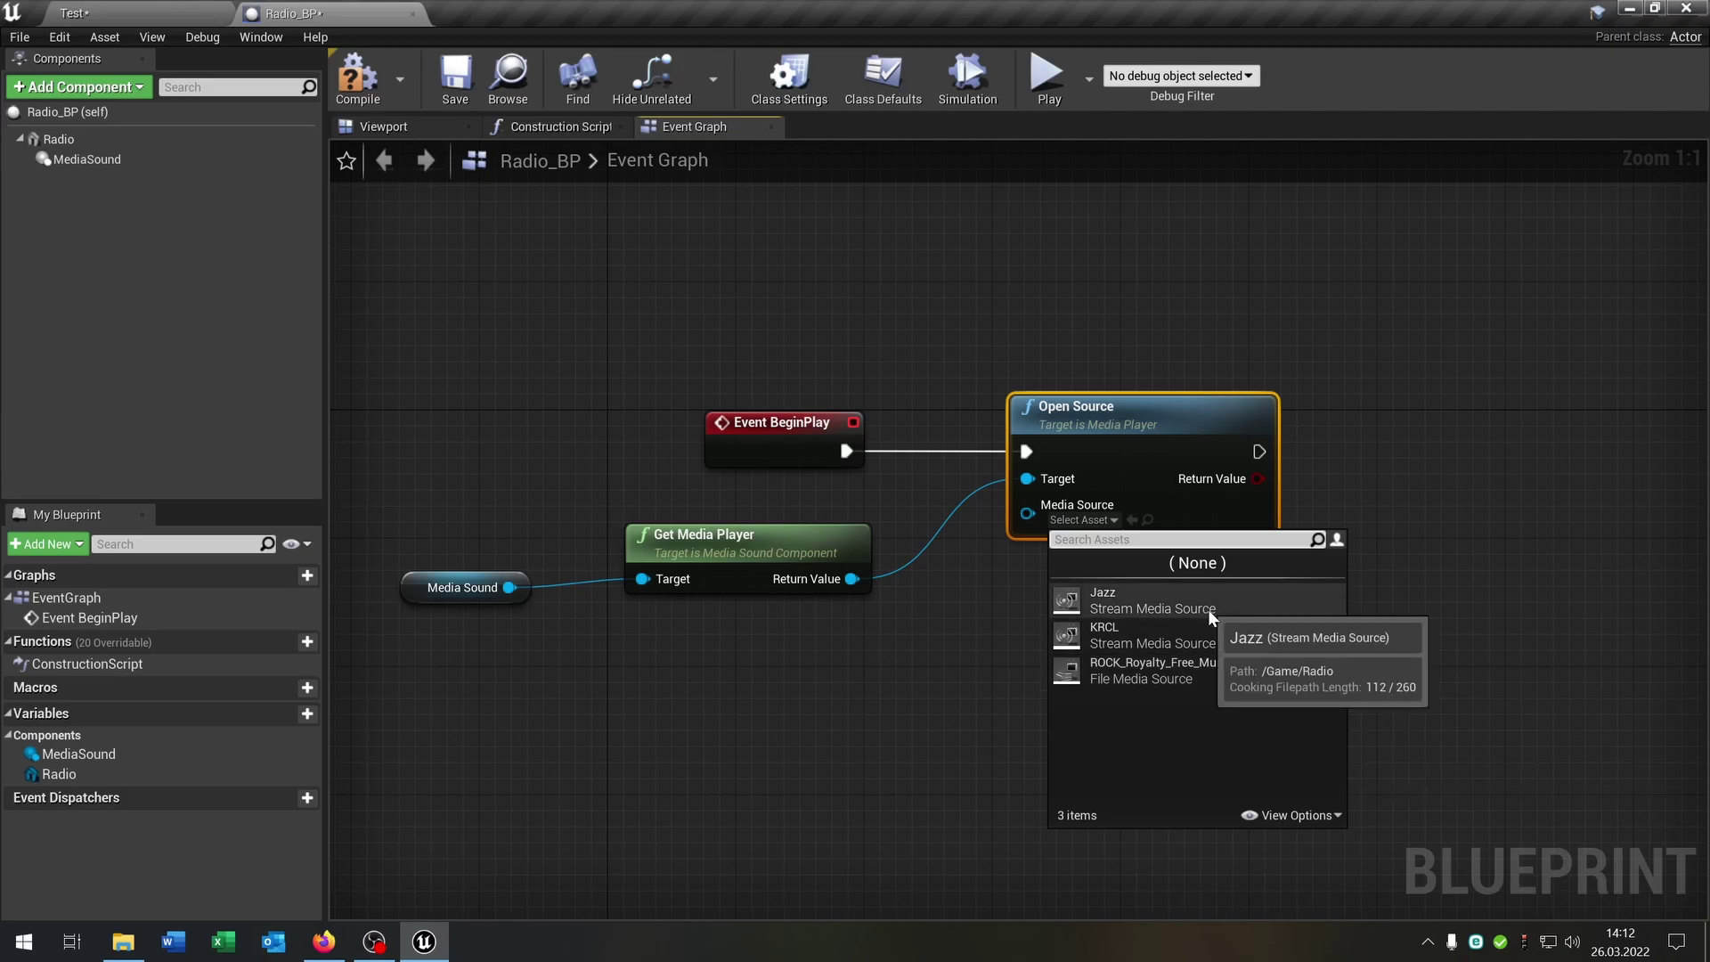
pyautogui.click(1190, 672)
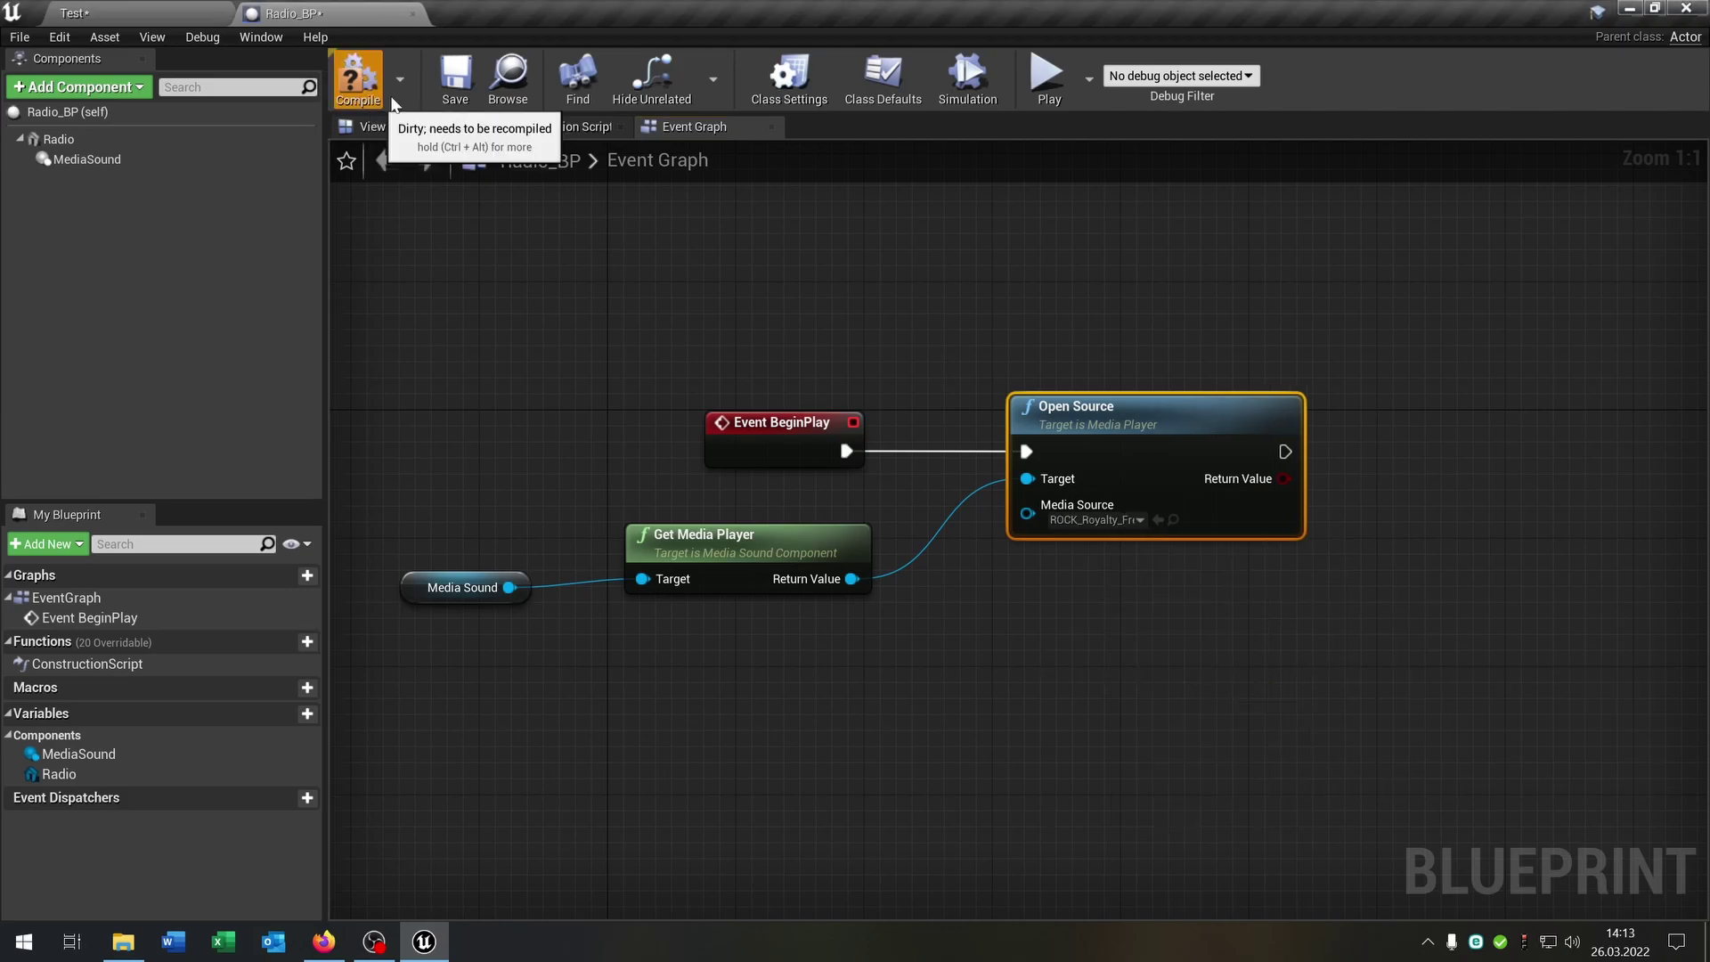
# Play the Test level and run the character up to the radio and back
pyautogui.click(152, 10)
pyautogui.hotkey('alt', 'p')
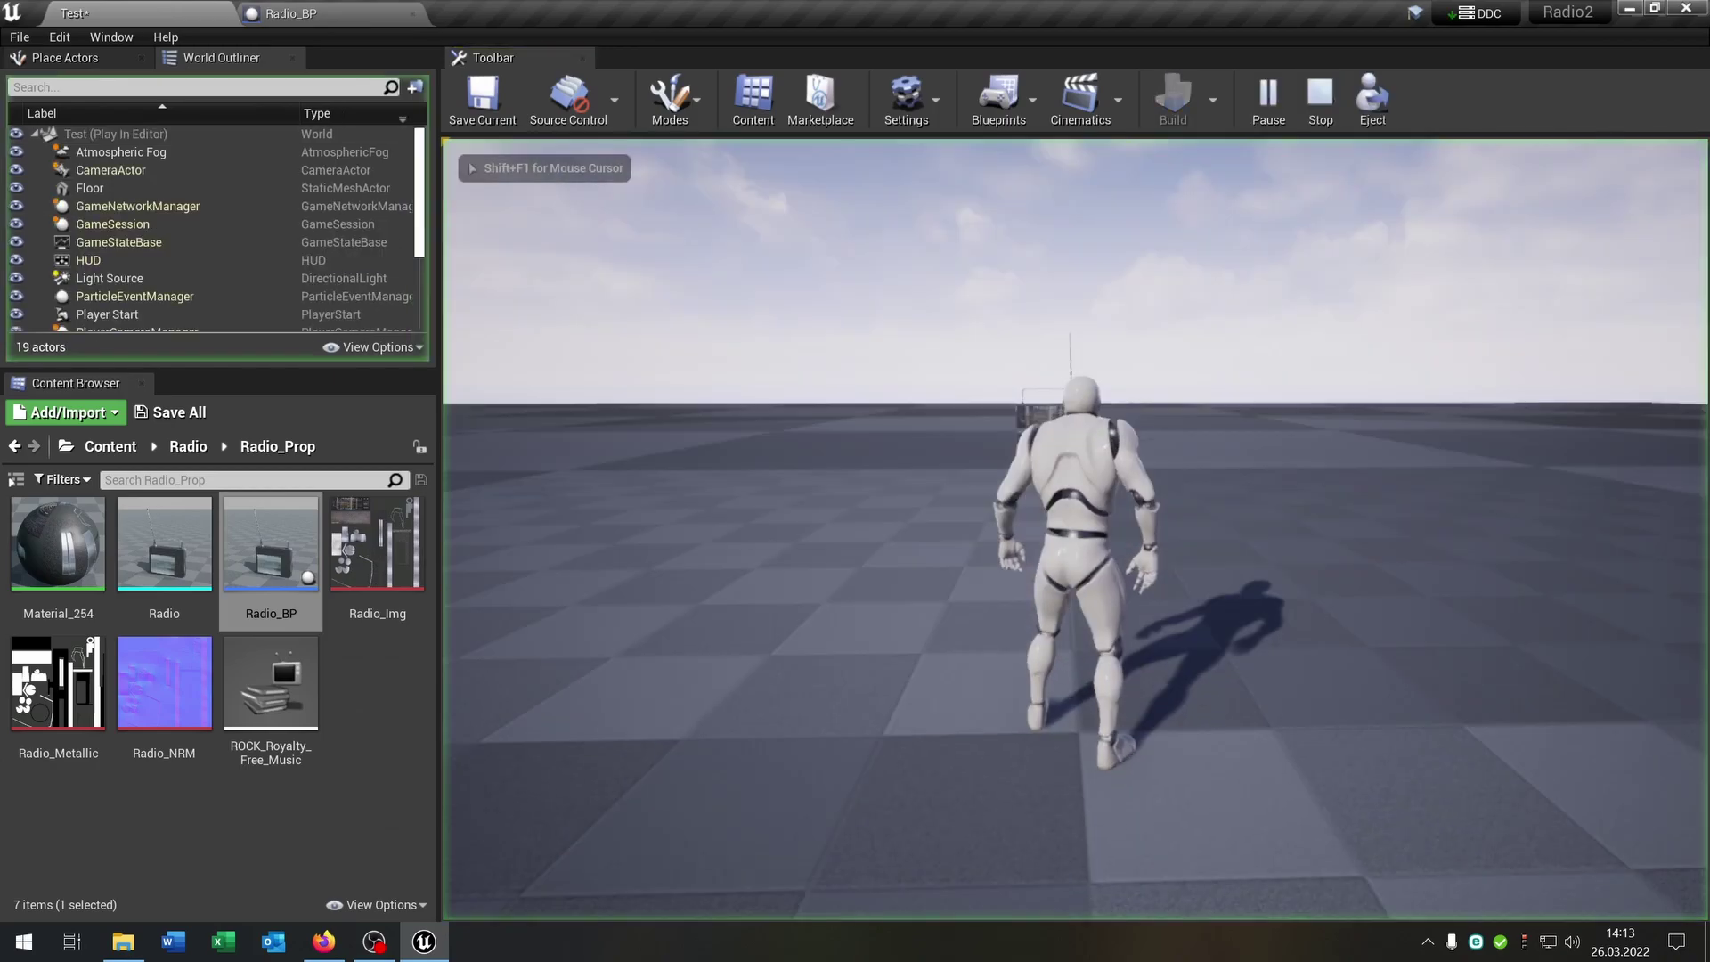
pyautogui.press('w')
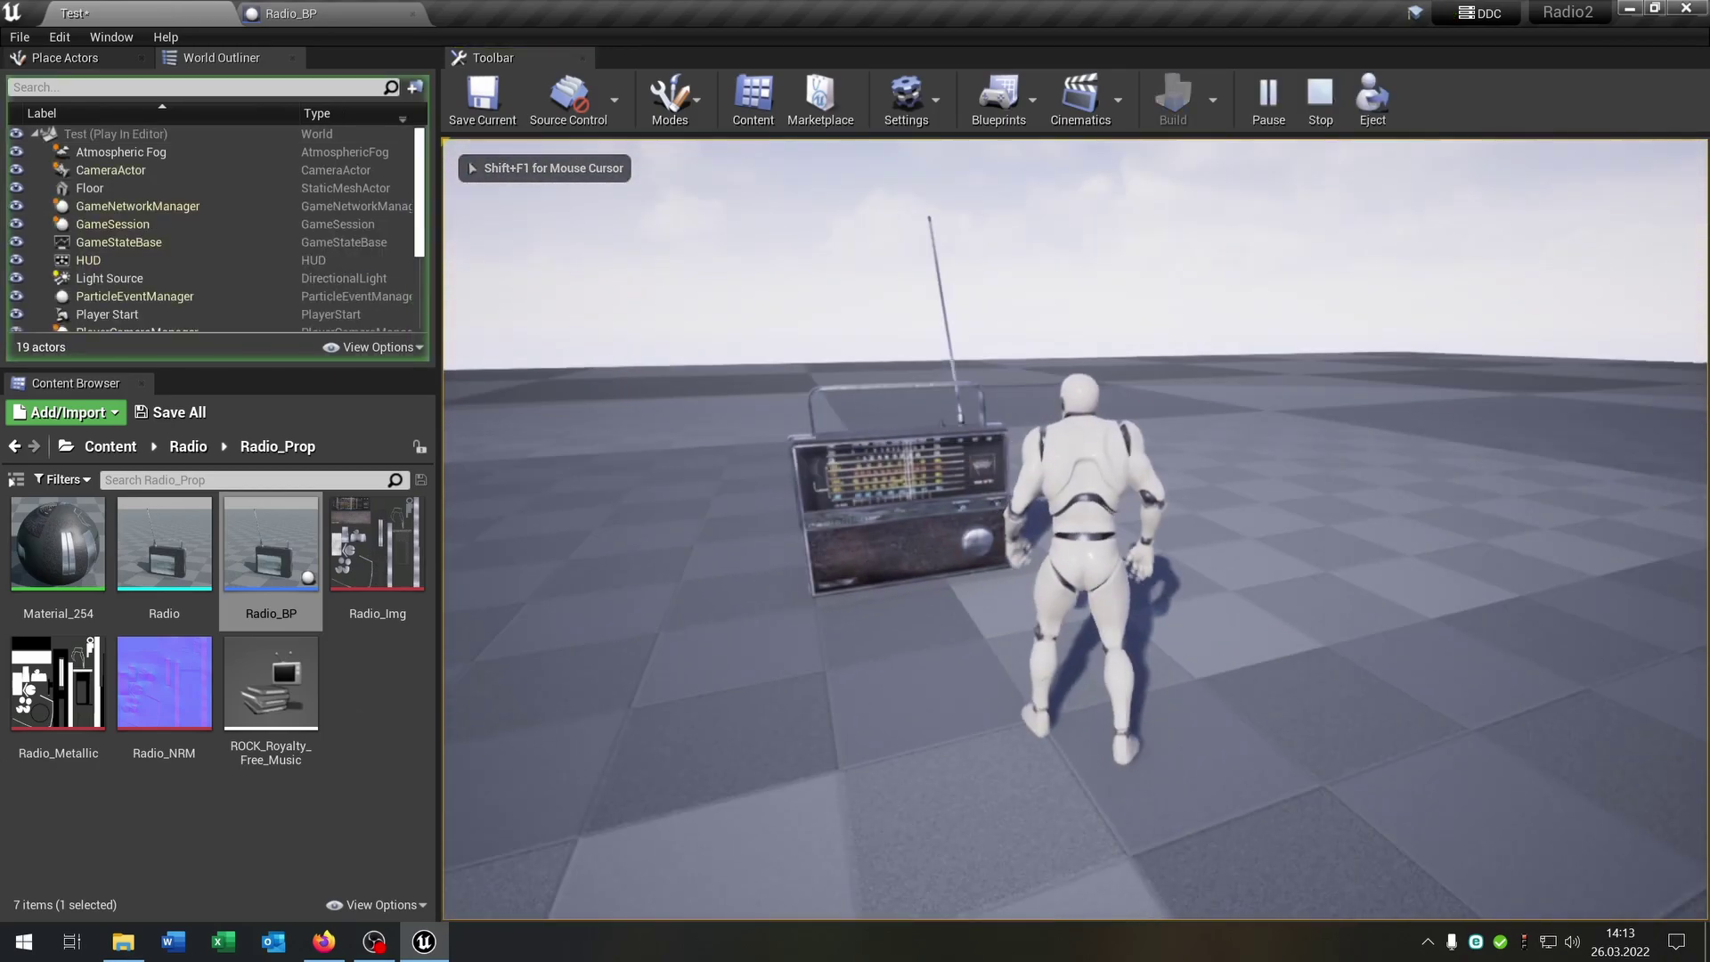
pyautogui.press('s')
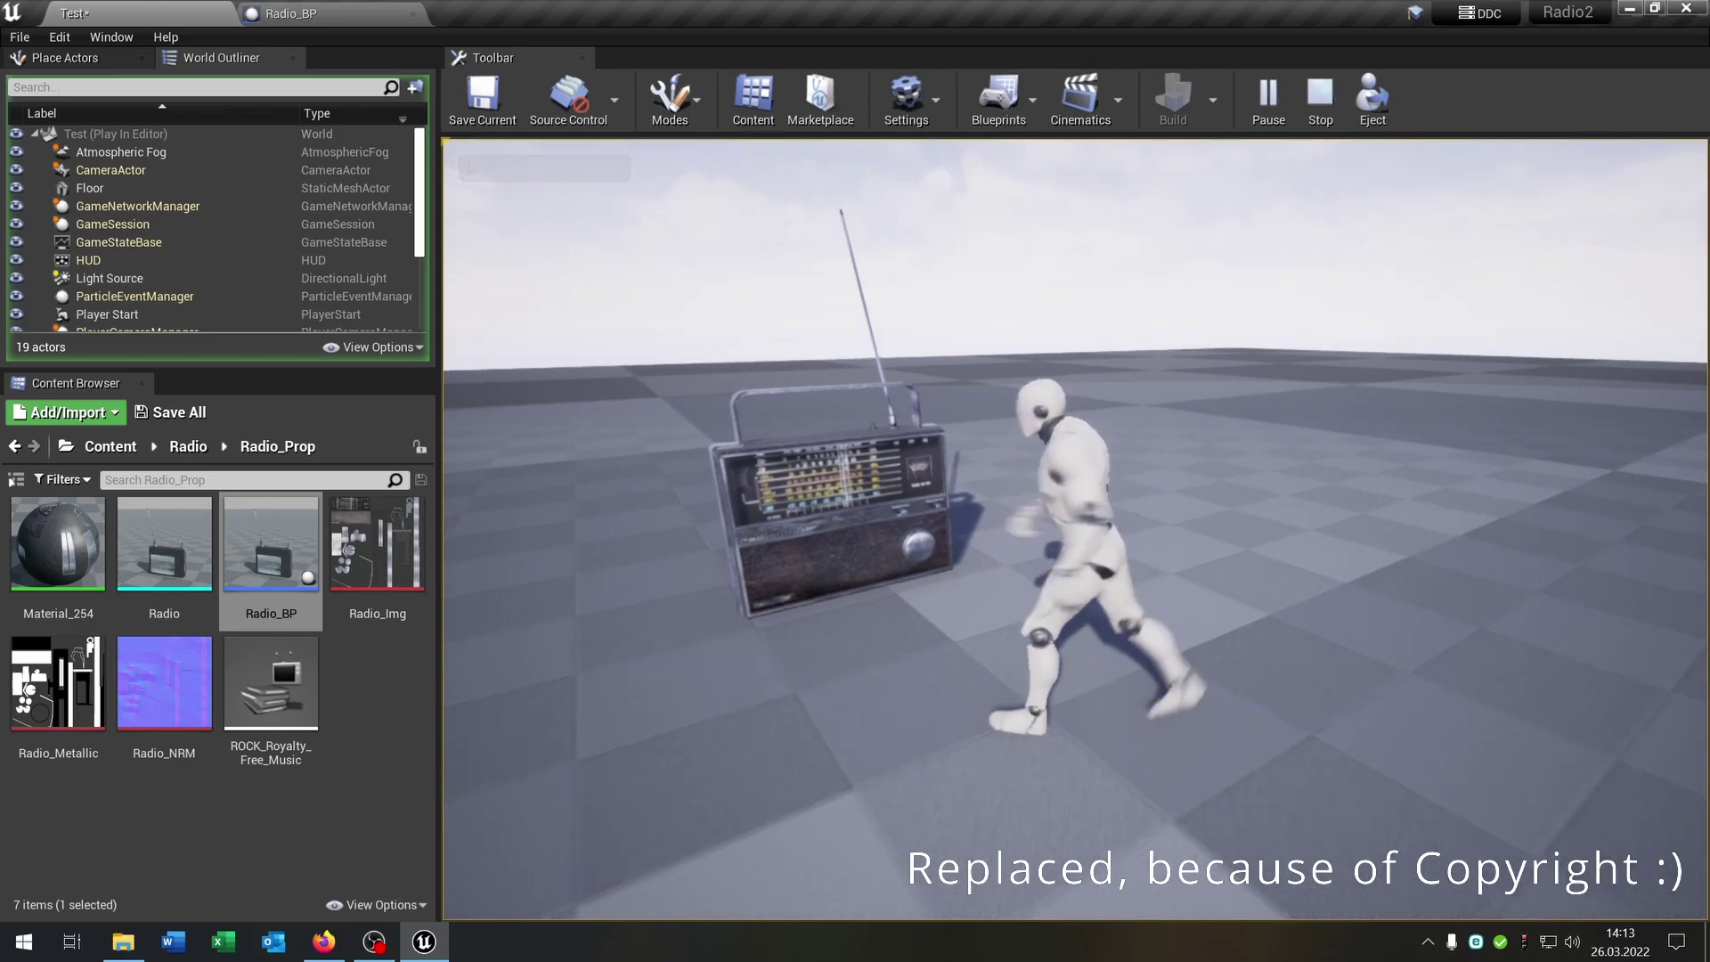
pyautogui.press('w')
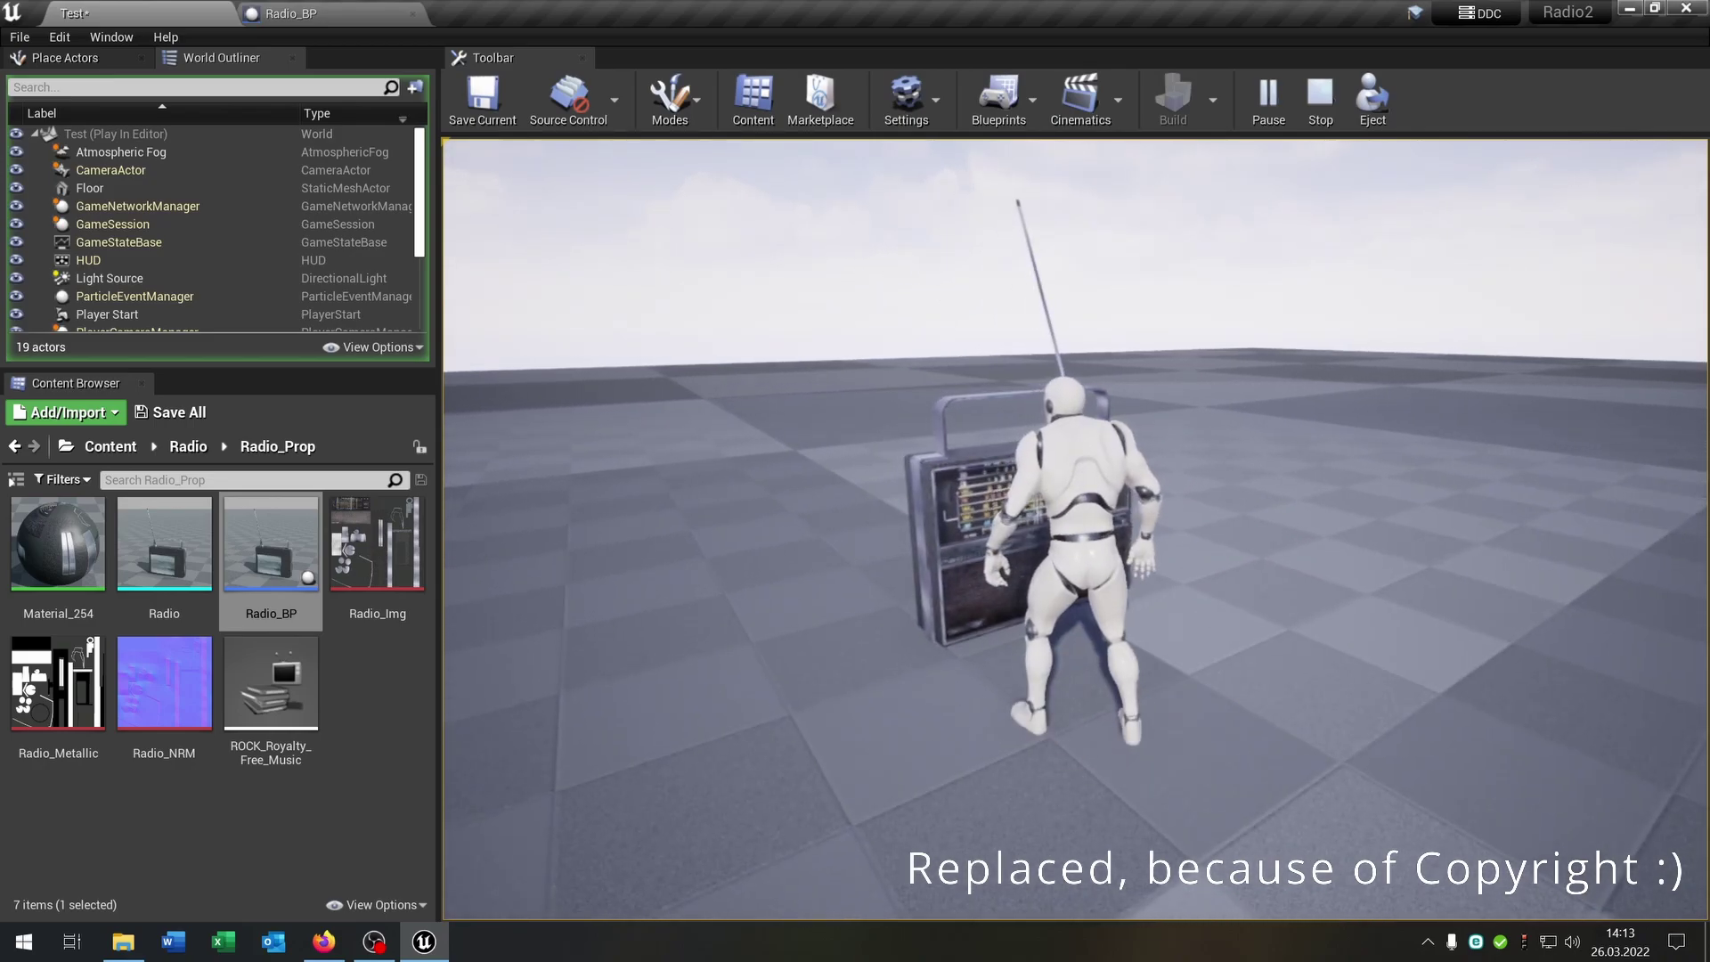
pyautogui.press('s')
# Walk the character toward and away from the radio several more times with WASD
pyautogui.press('d')
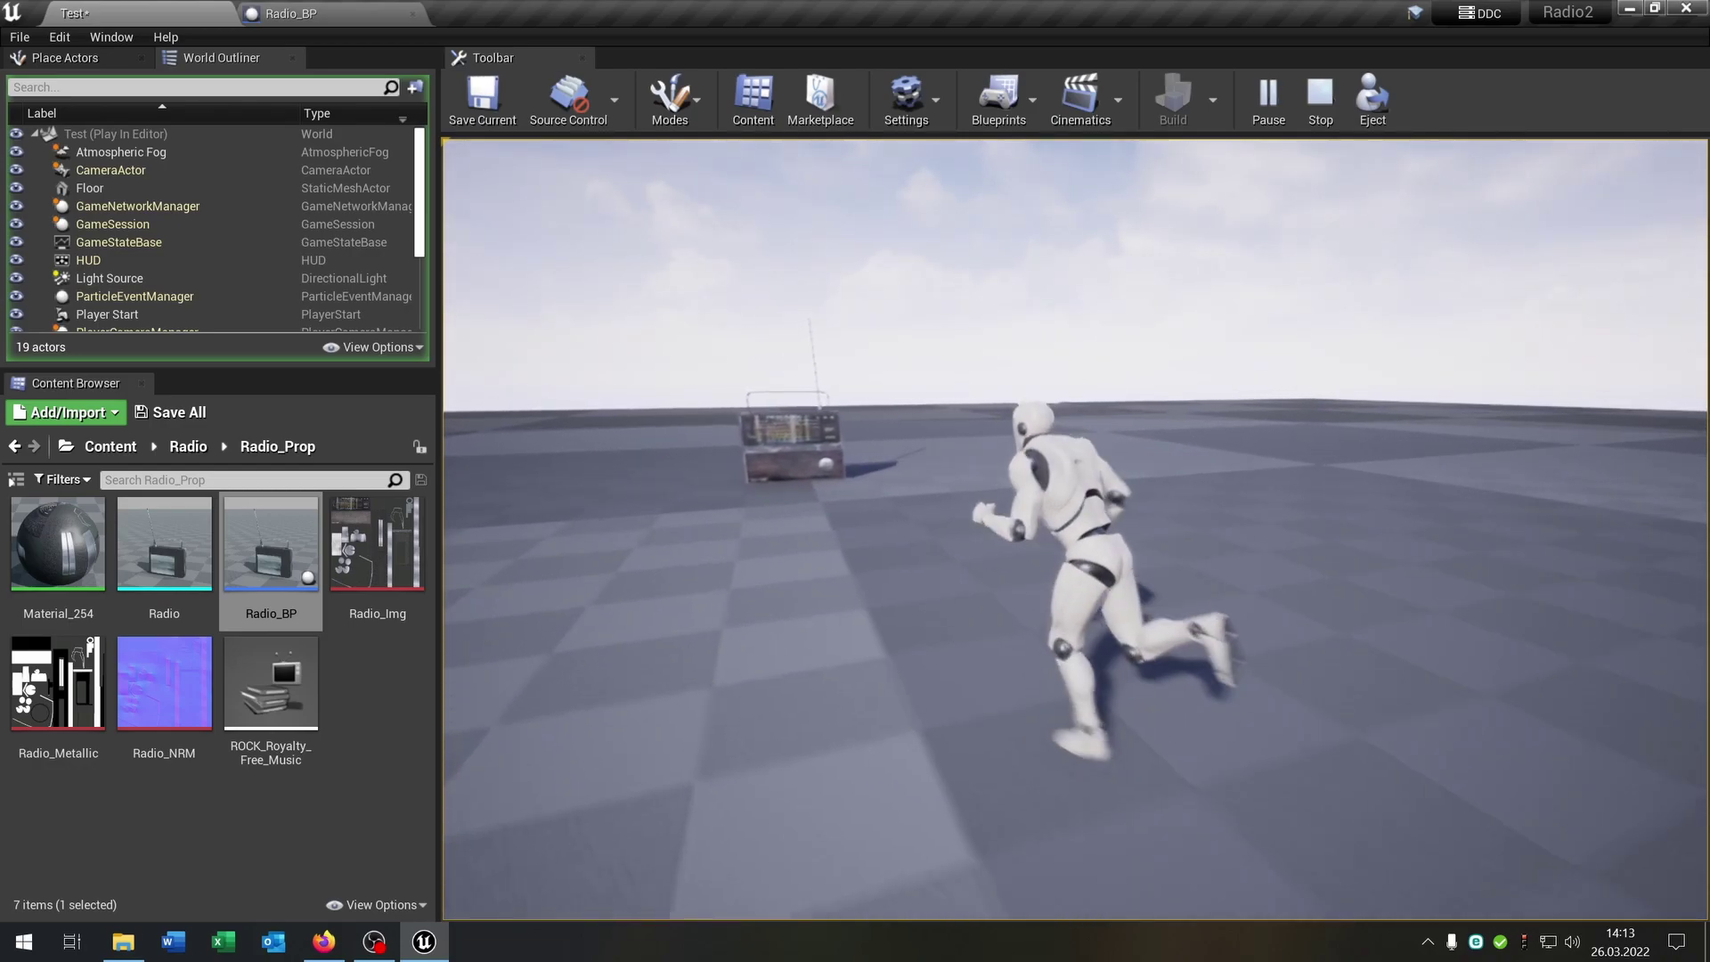
pyautogui.press('w')
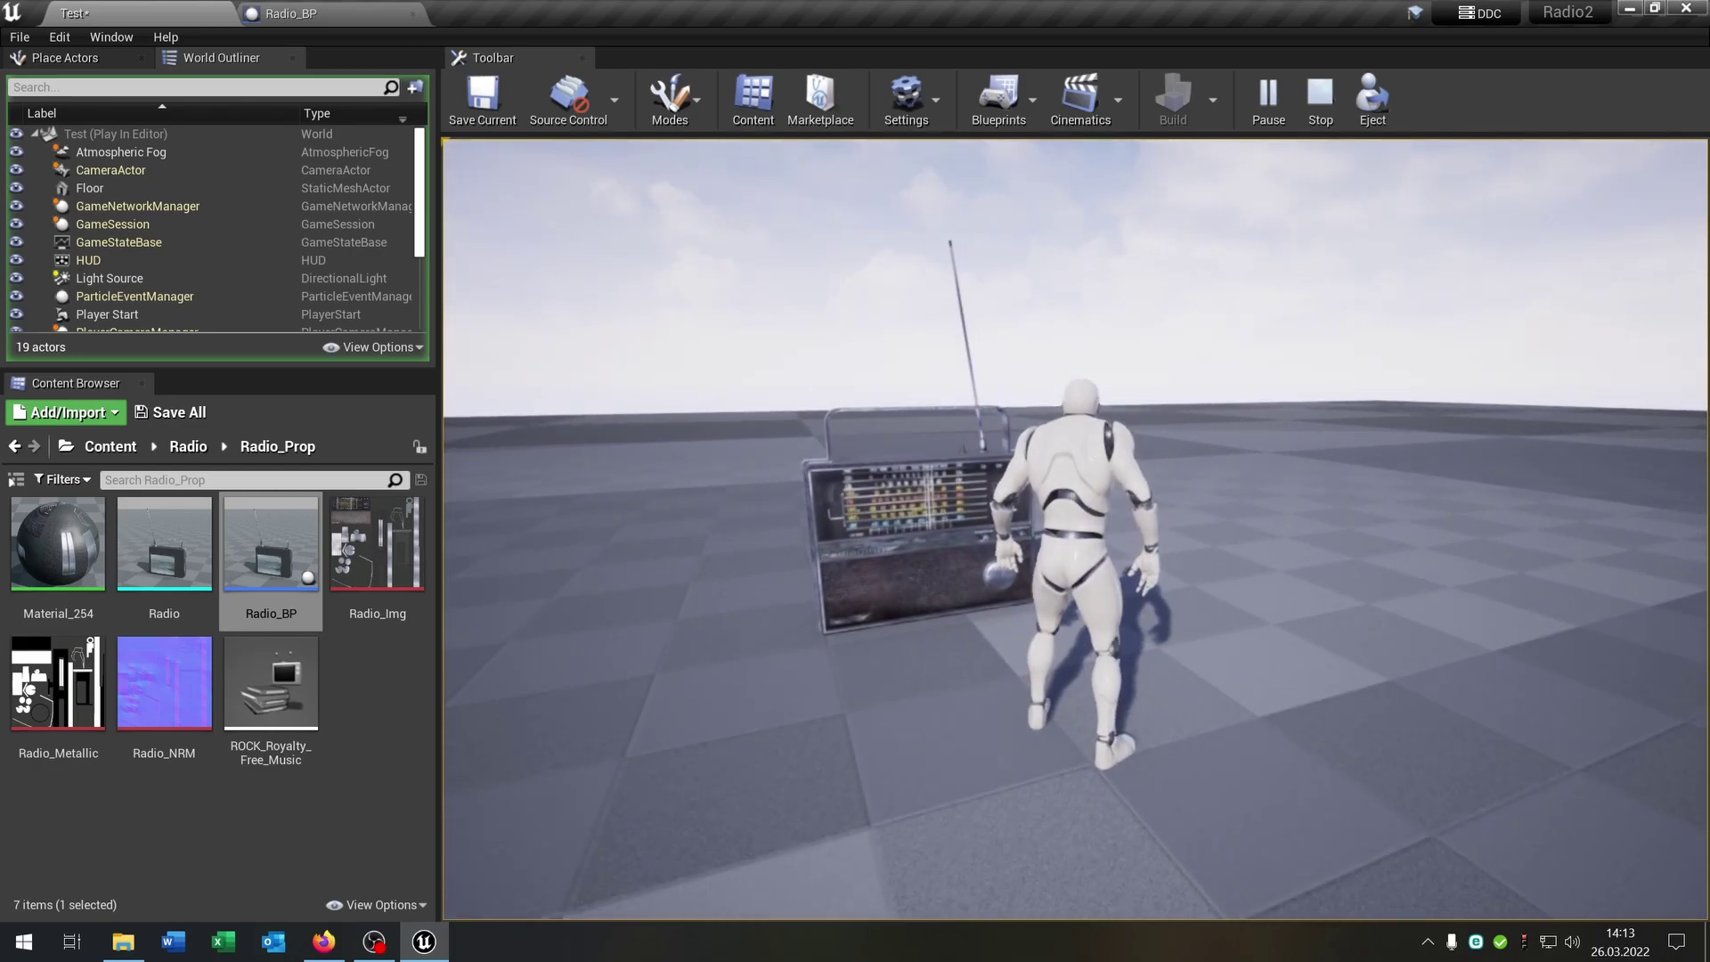
pyautogui.press('s')
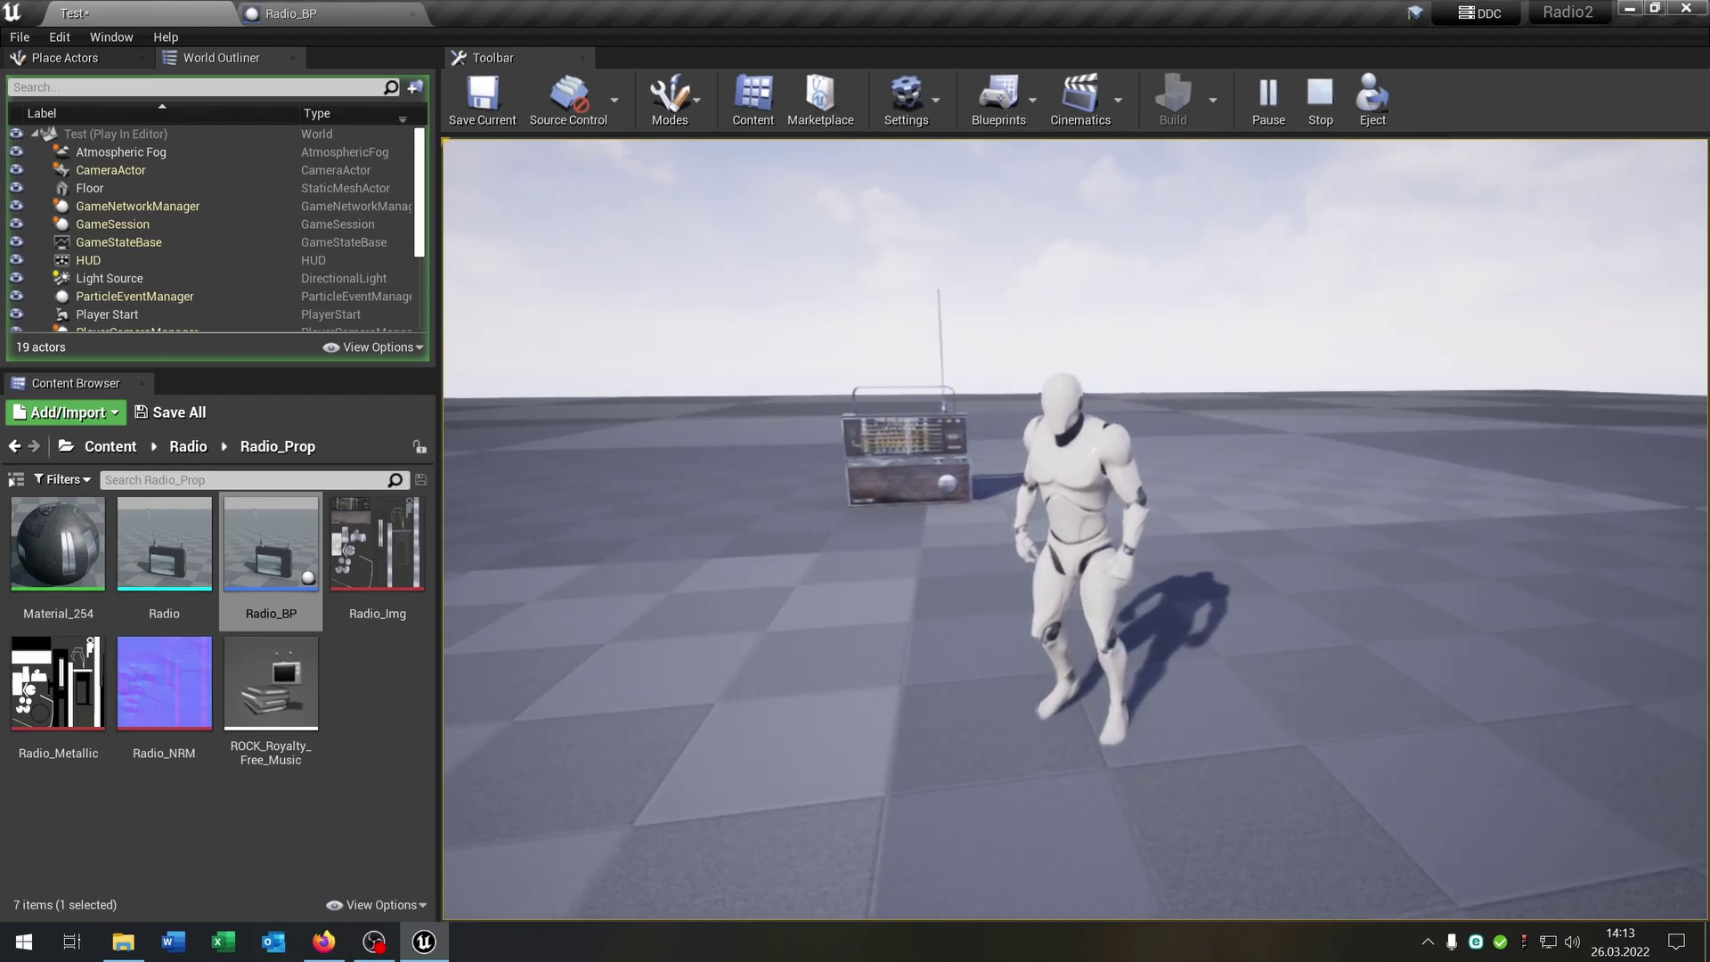
pyautogui.press('w')
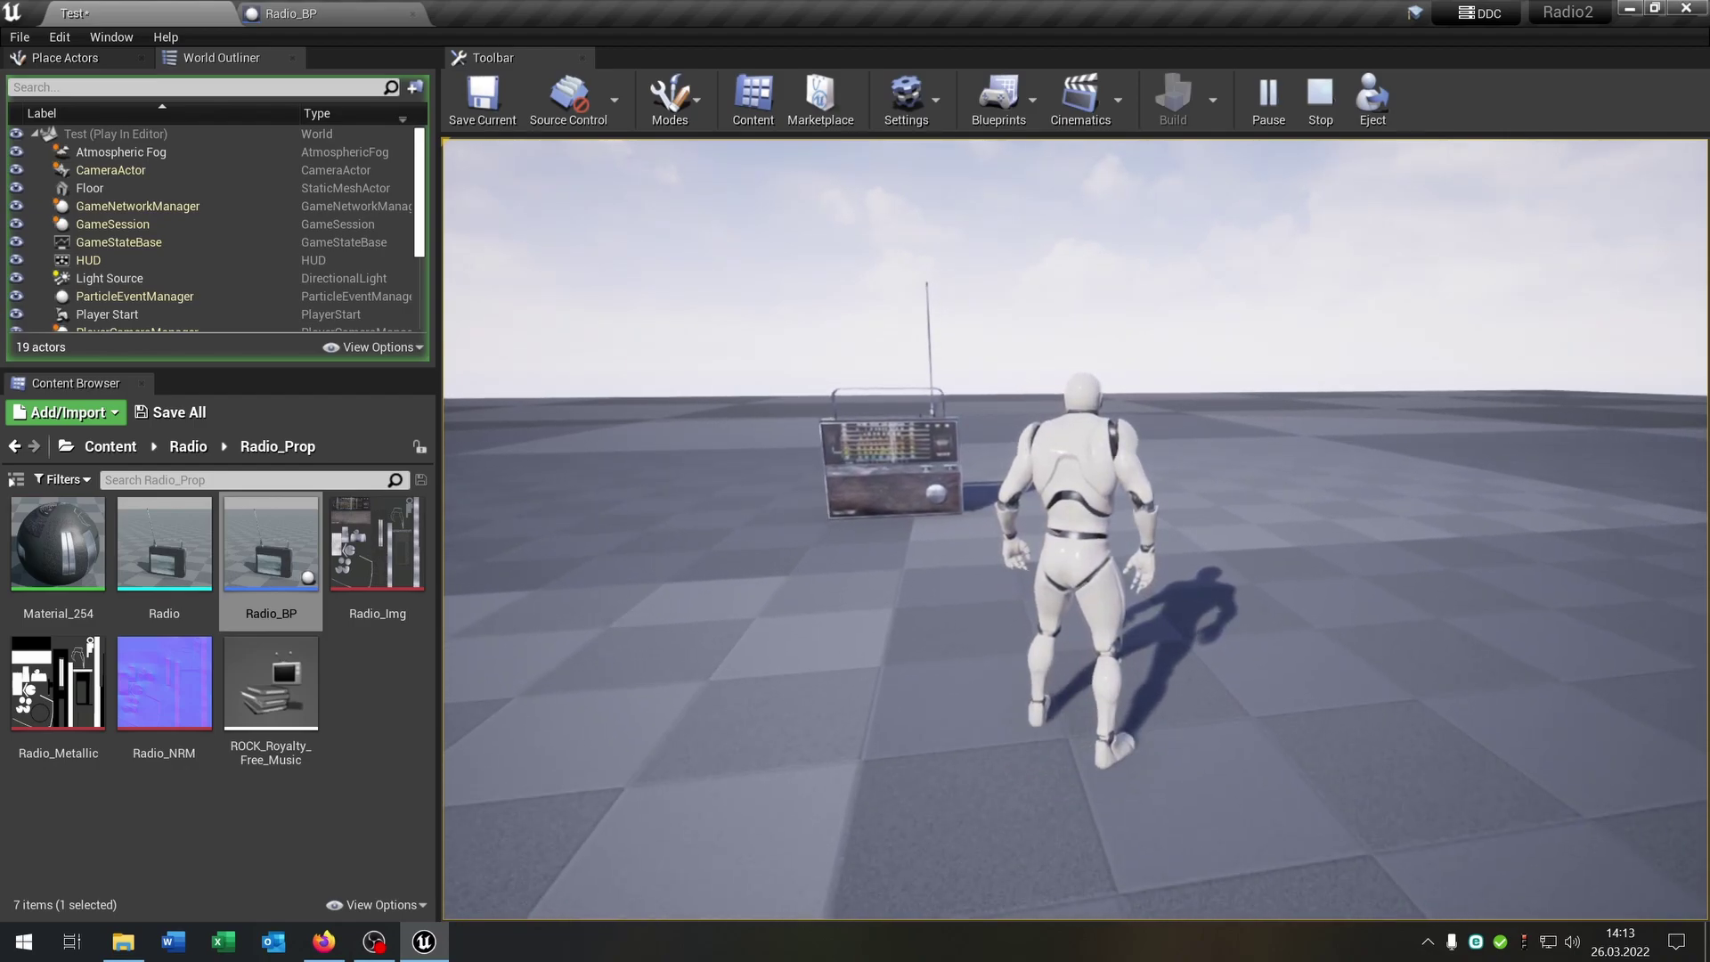
pyautogui.press('s')
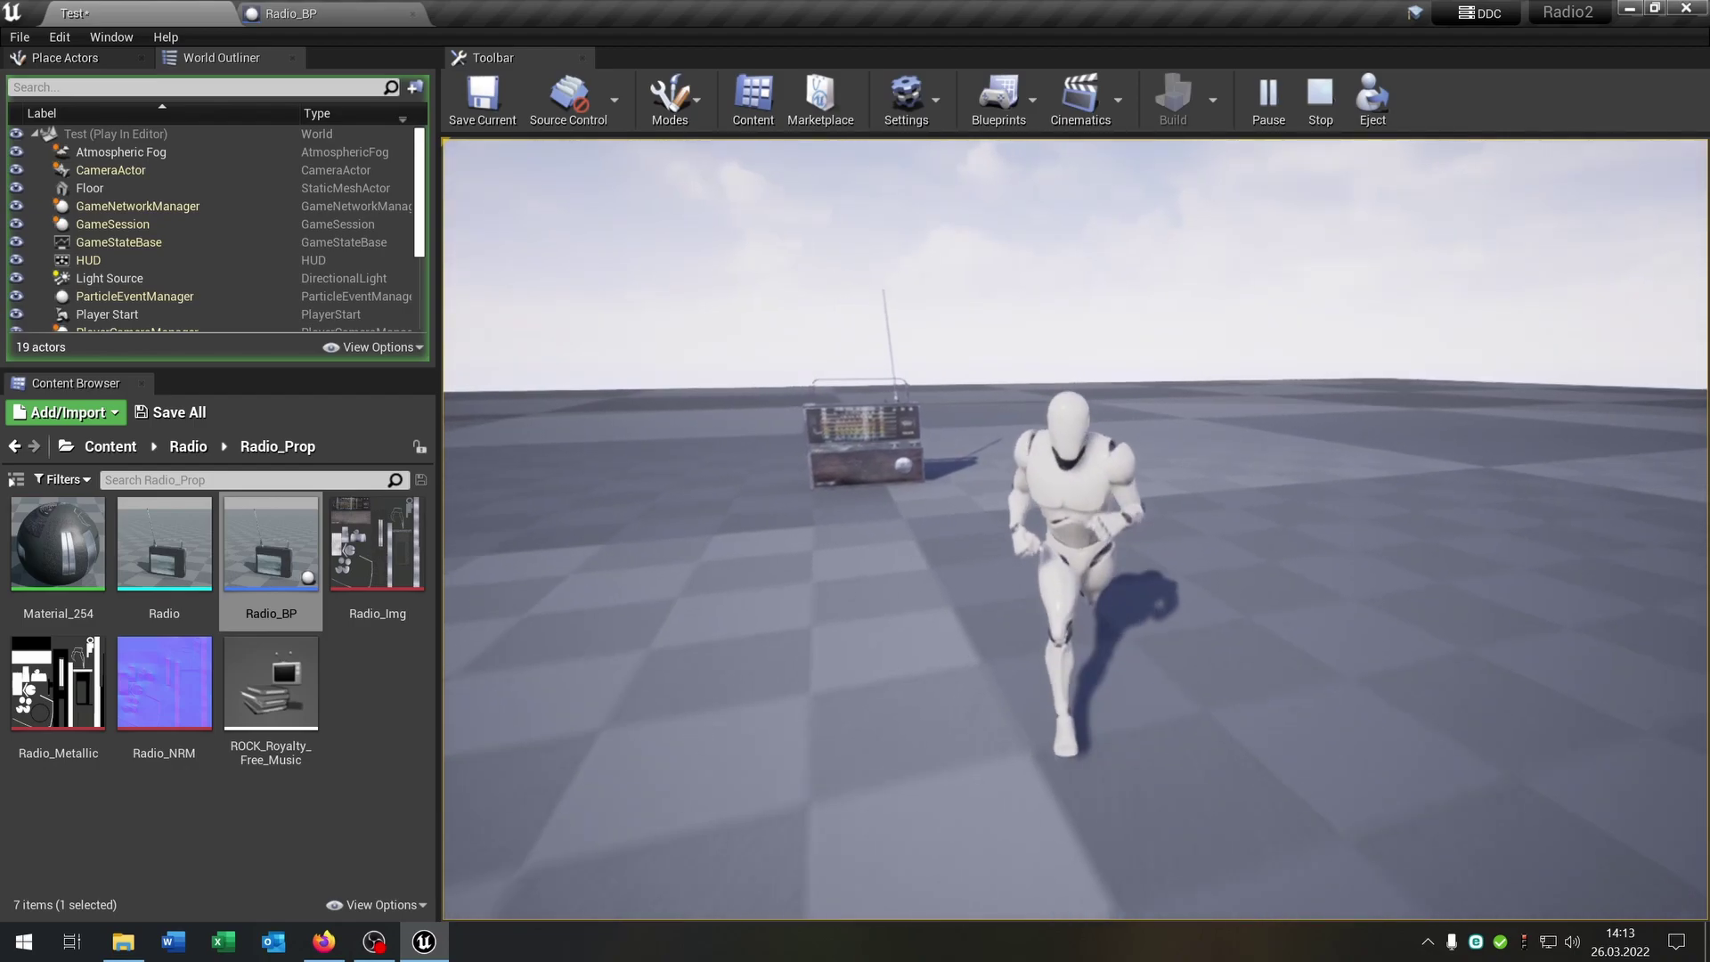
pyautogui.press('d')
pyautogui.press('w')
pyautogui.press('a')
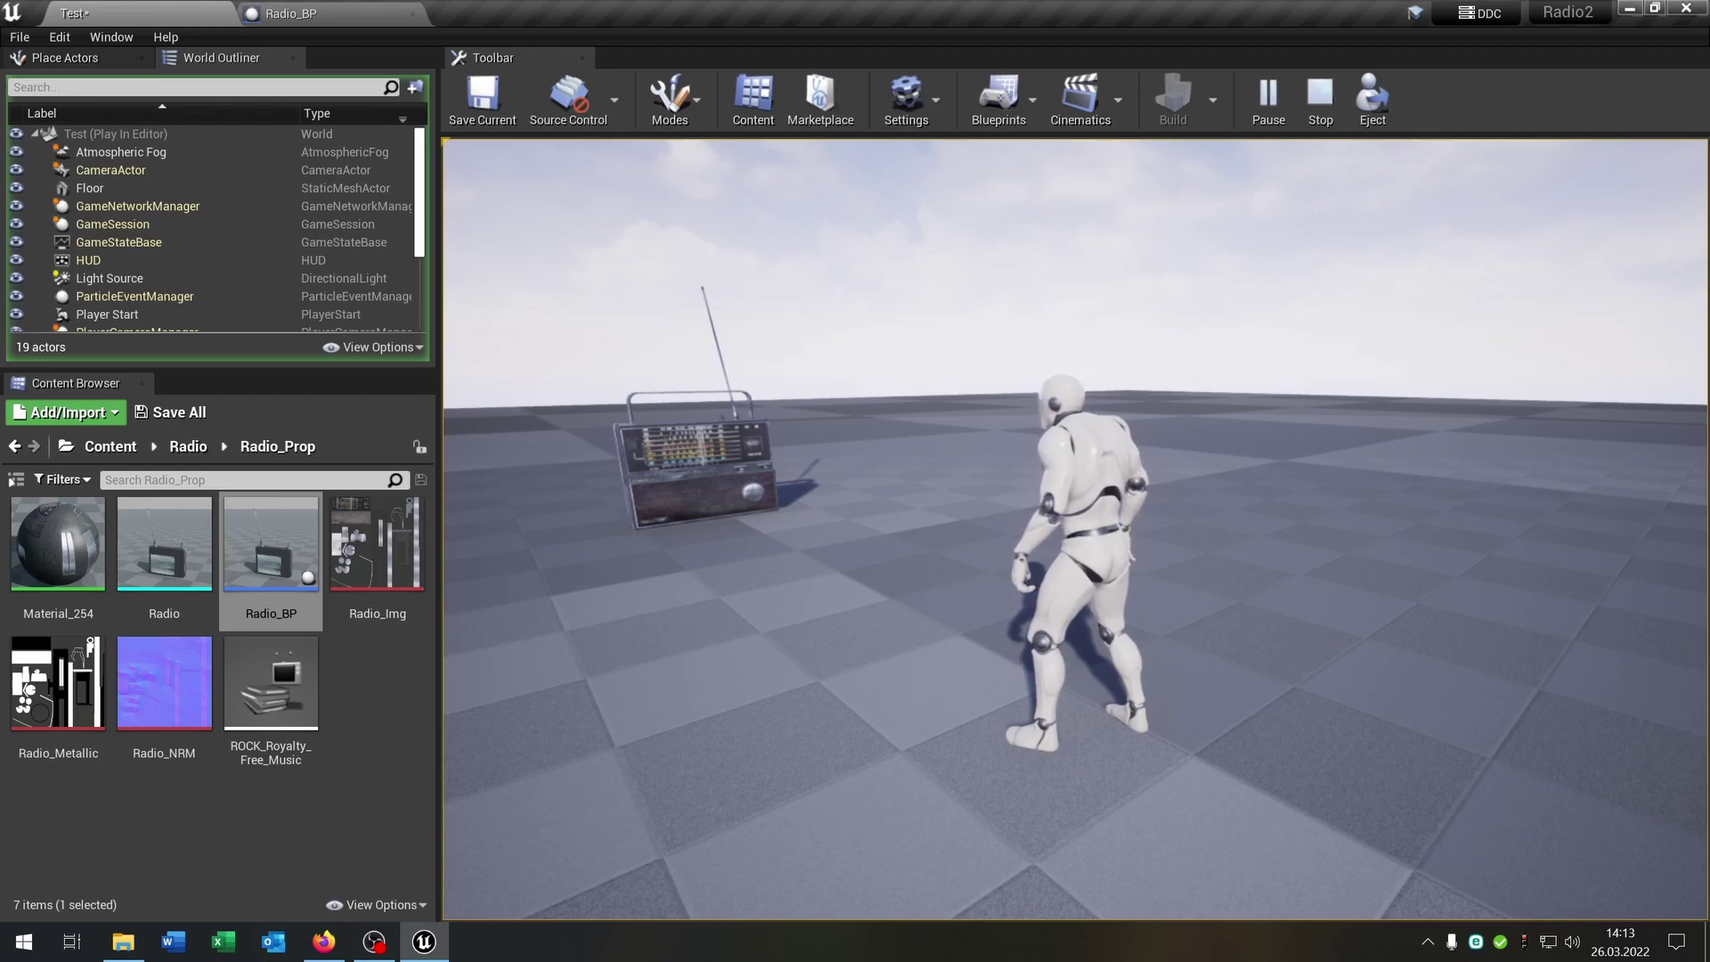
pyautogui.press('s')
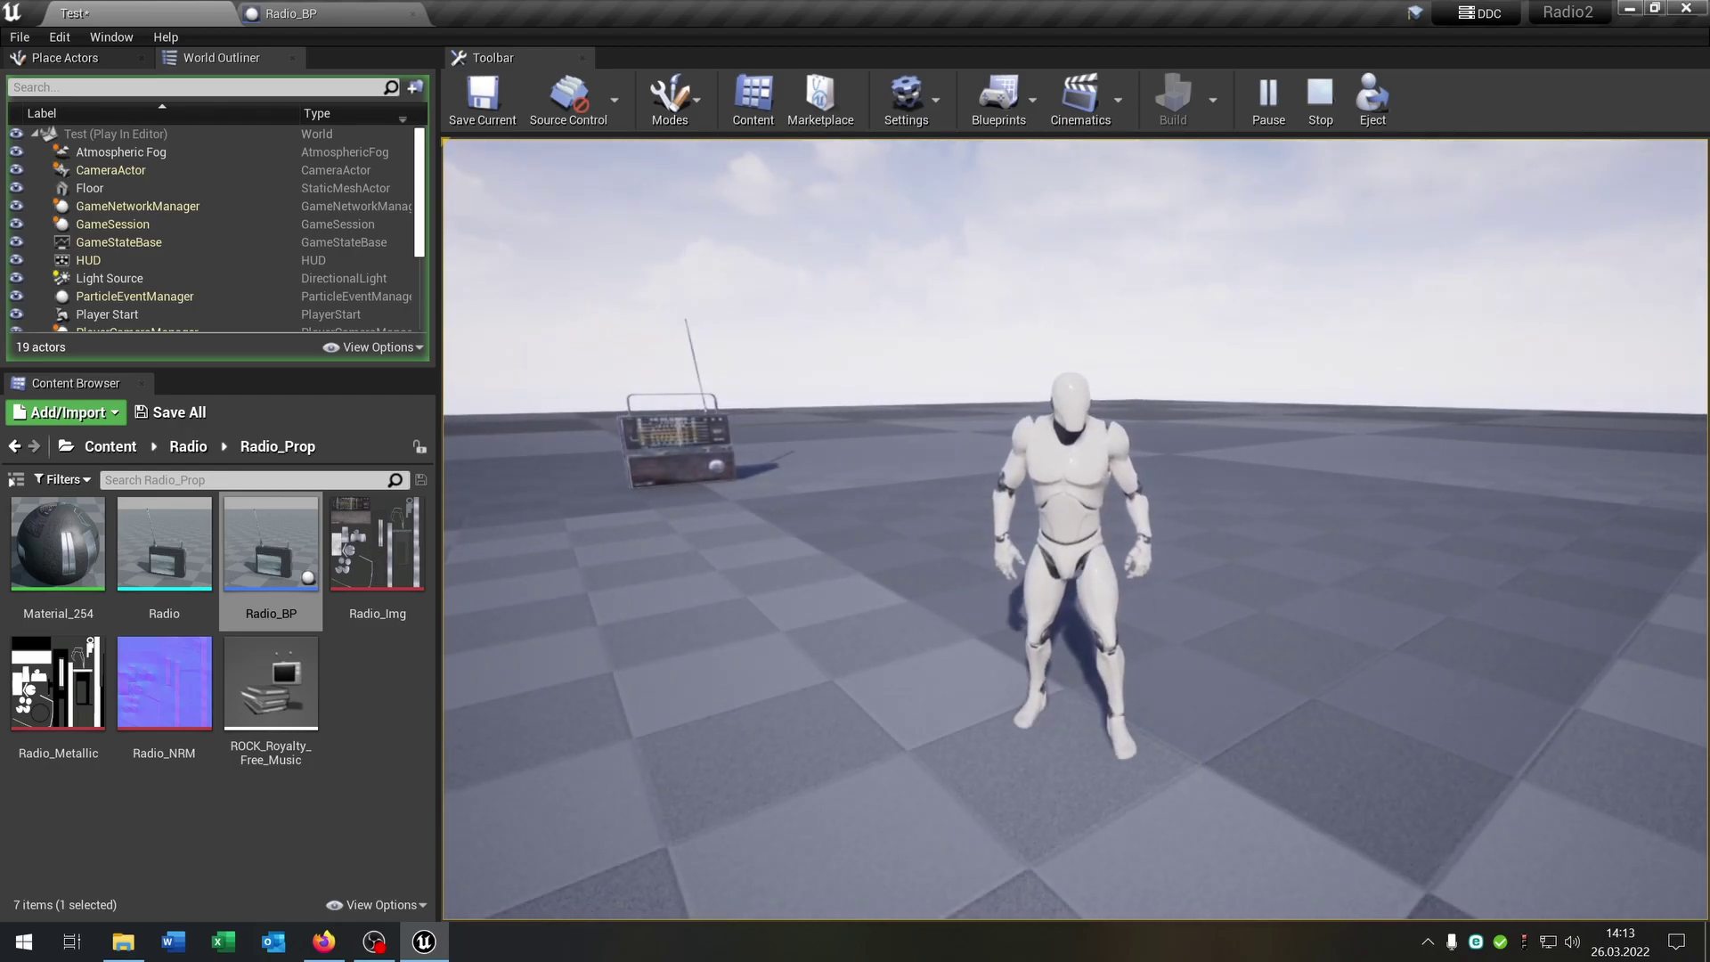